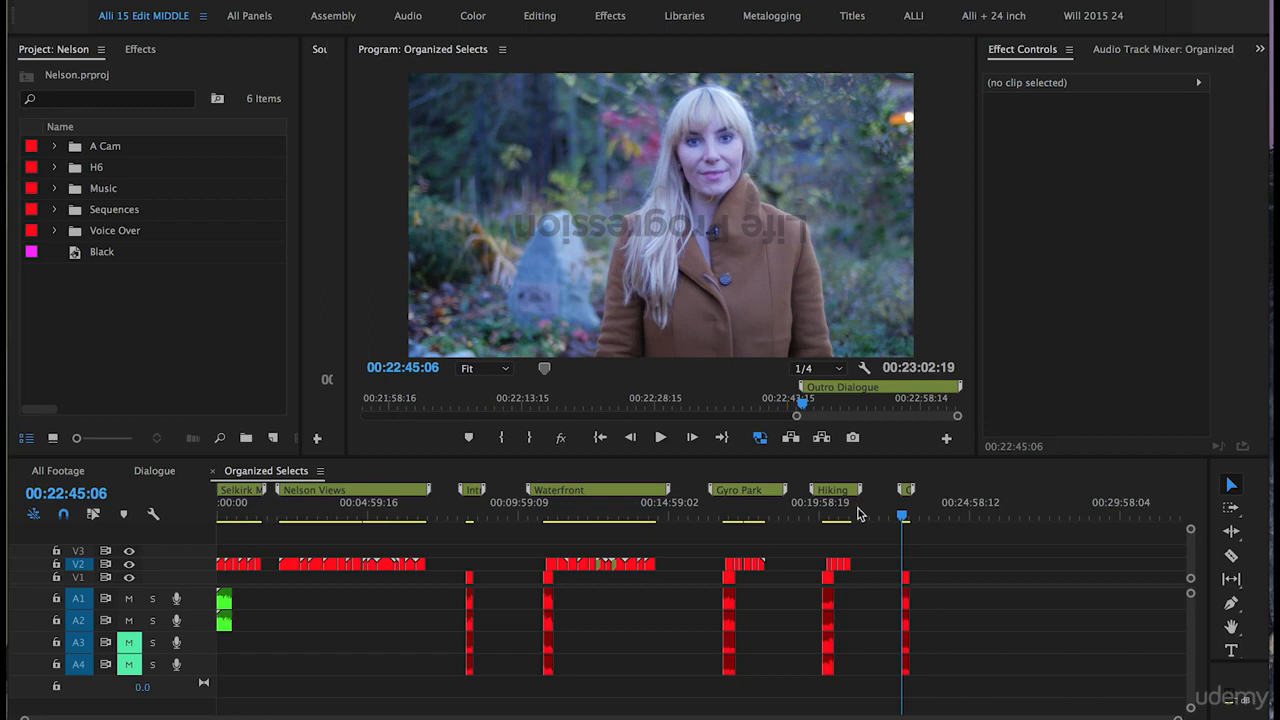
Step: Select all clips in the Organized Selects timeline with Ctrl+A
click(953, 547)
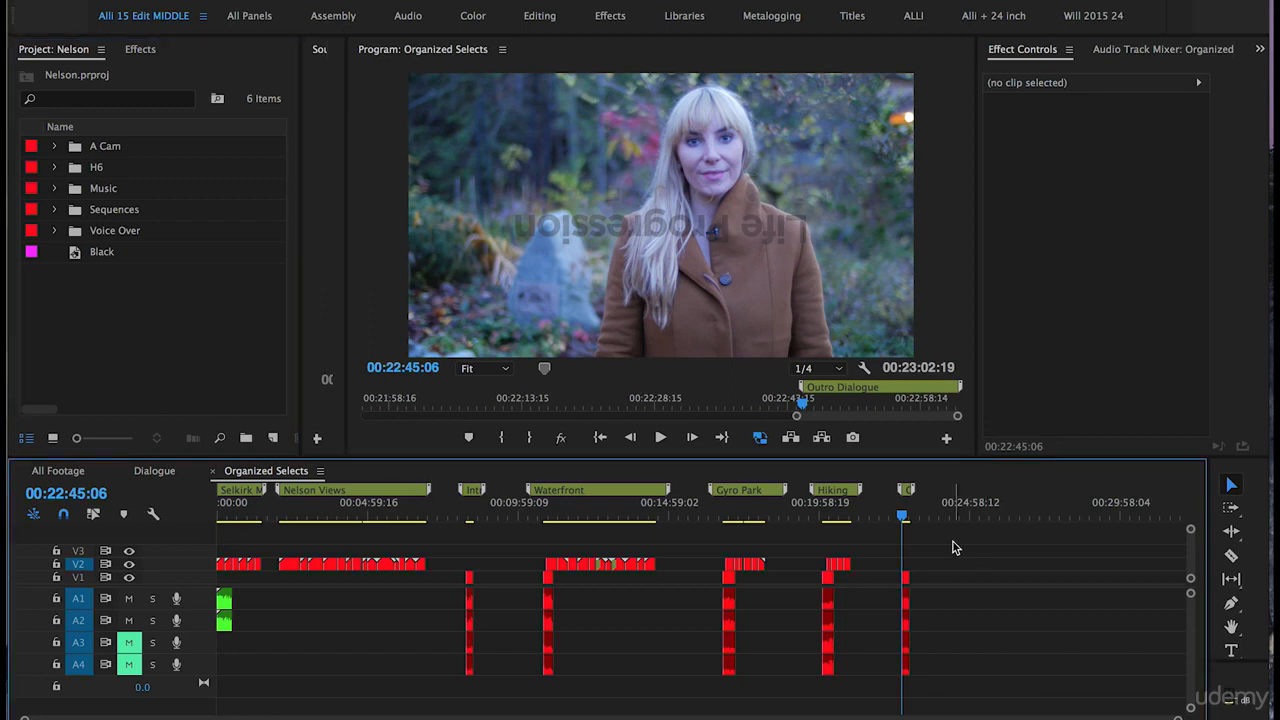
key(ctrl+a)
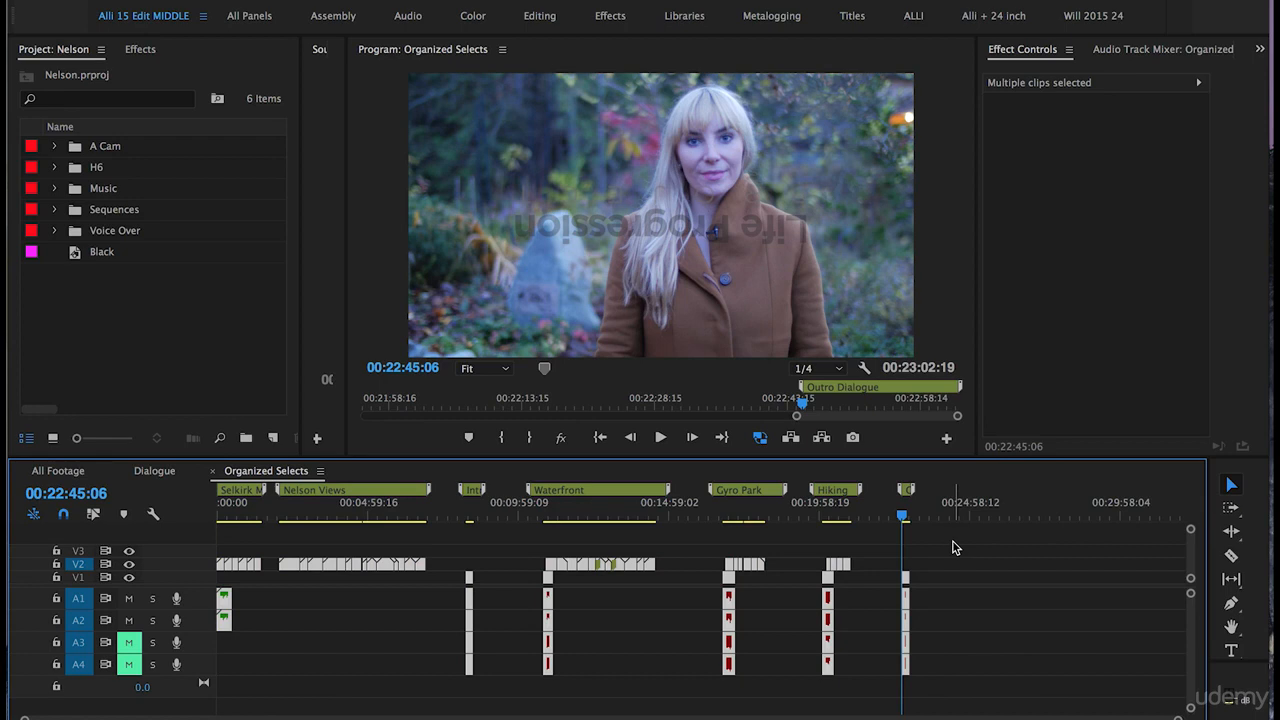
Step: Start a new Custom 1920 x 1080 23.98 sequence named 'Rough Cut'
click(273, 442)
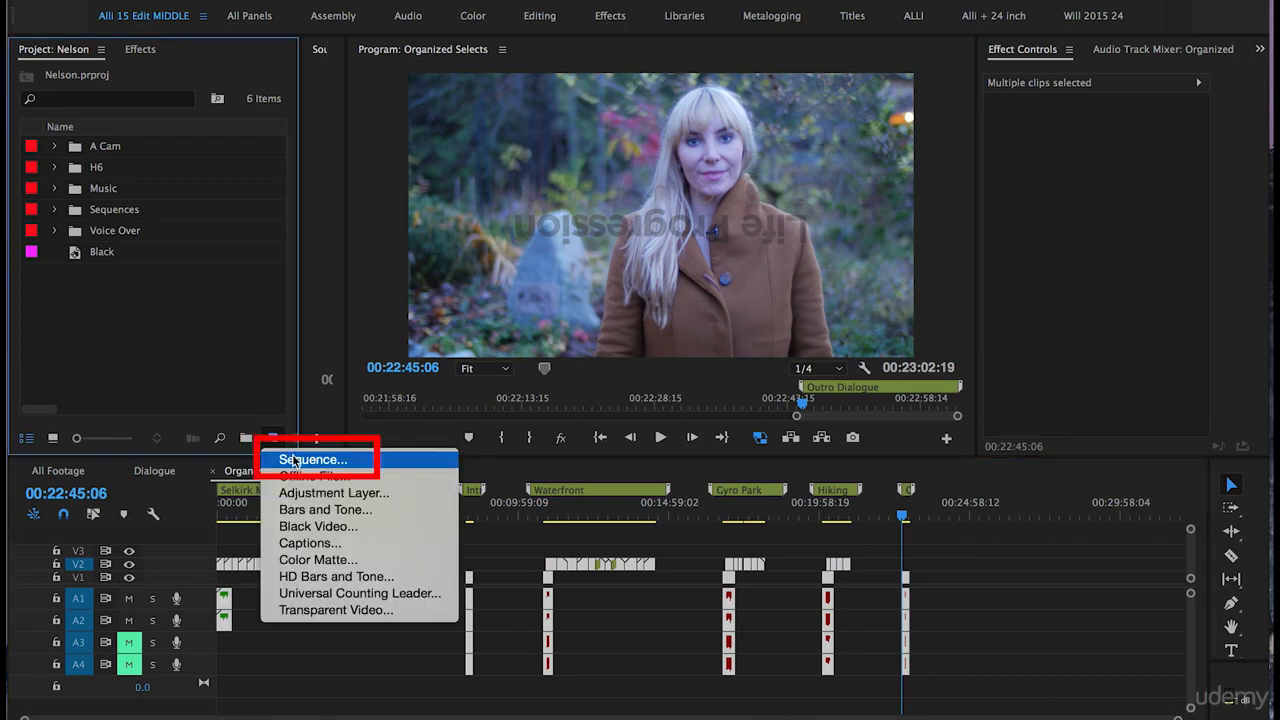
click(293, 461)
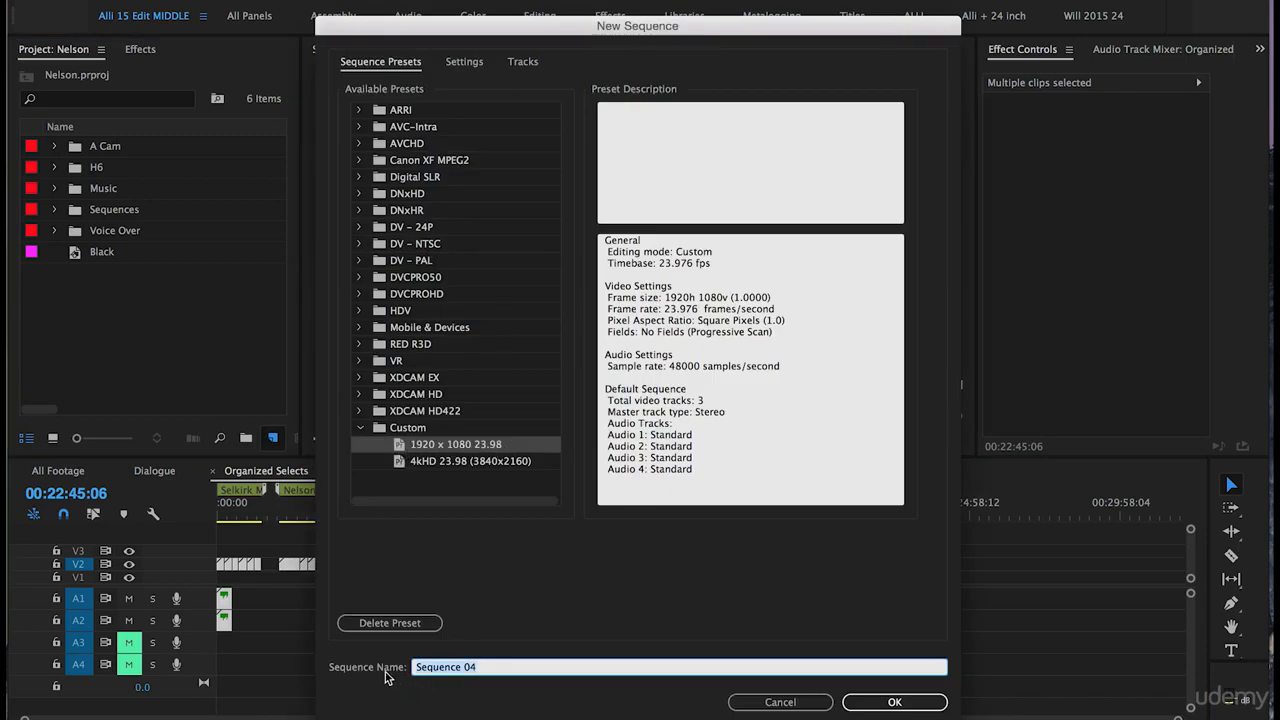
text(Rough Cut)
Step: Create the Rough Cut sequence and paste the copied selects at its start
click(866, 702)
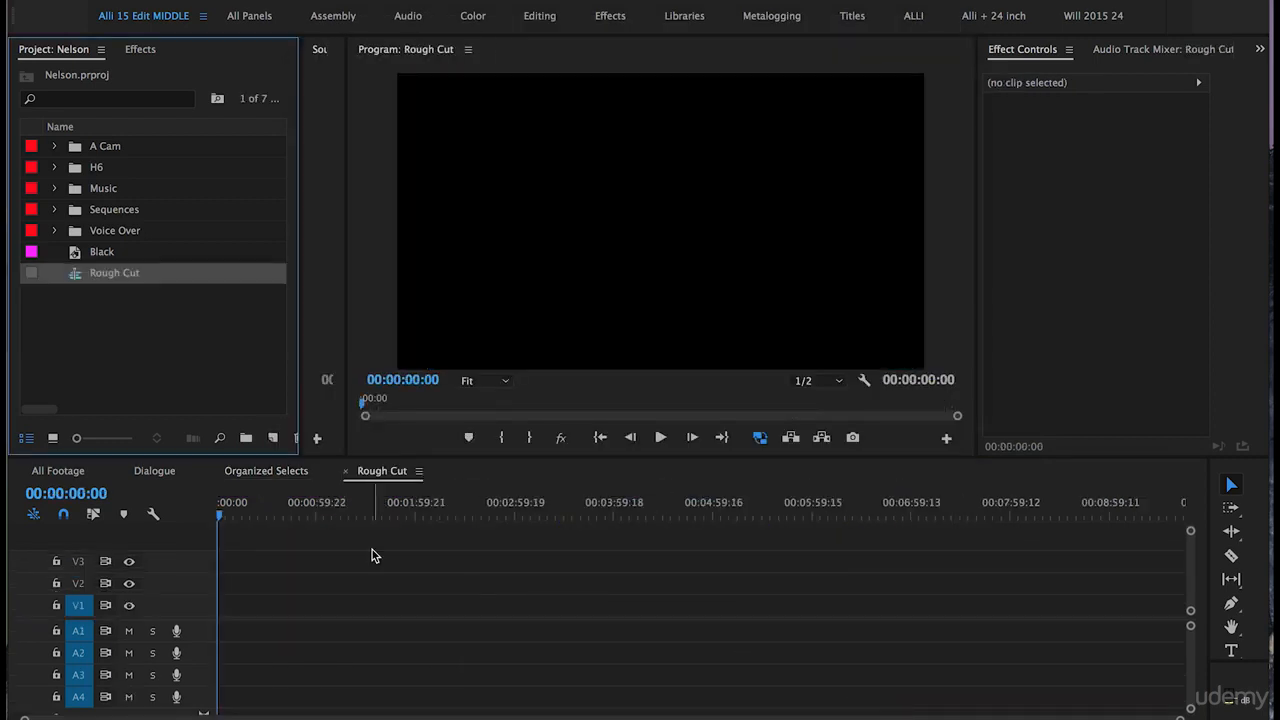
drag(254, 508, 187, 511)
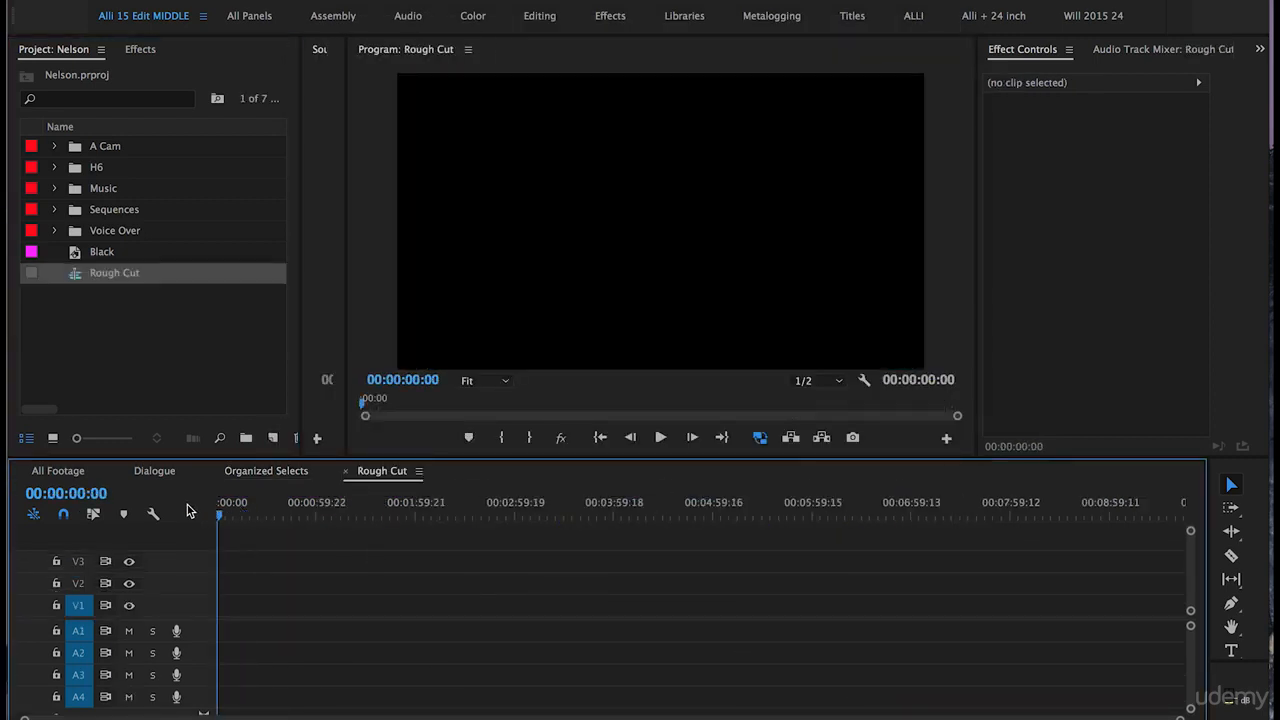
key(ctrl+v)
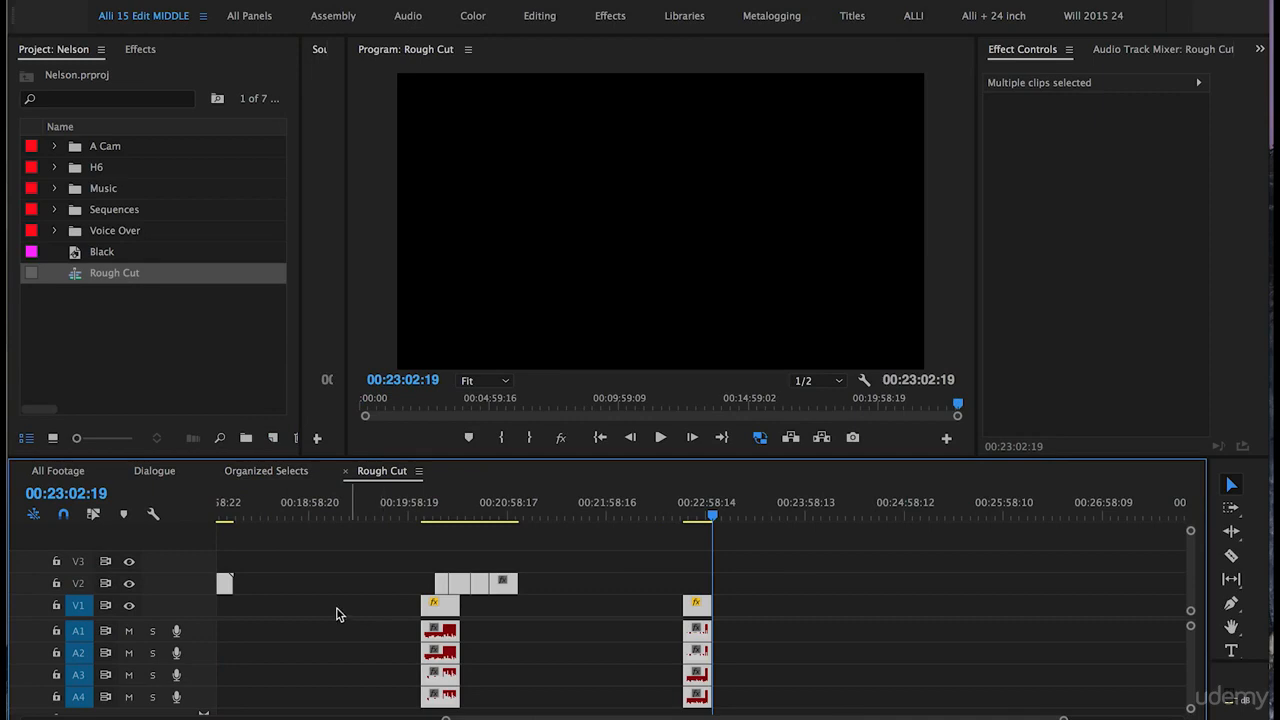
Step: Move the two NelsonVoiceover clips about 00:01:21:08 later in the timeline
key(minus)
key(minus)
drag(287, 530, 218, 530)
click(263, 557)
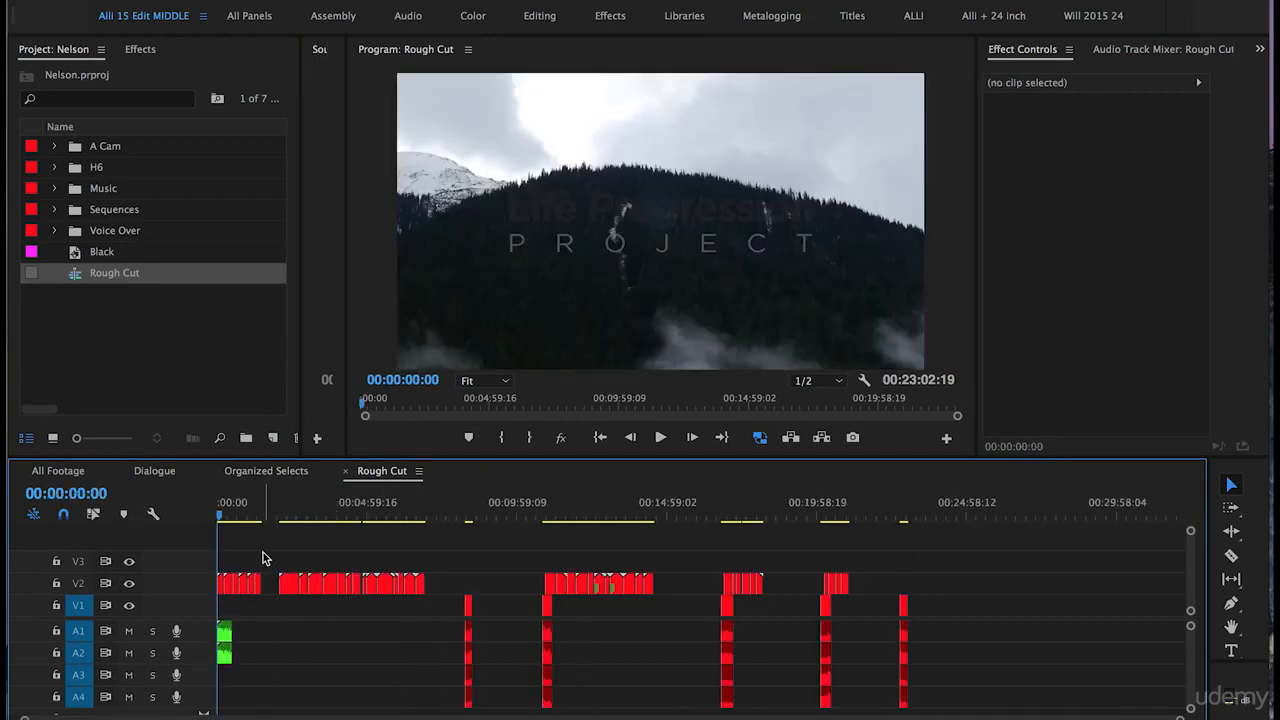
key(equal)
key(equal)
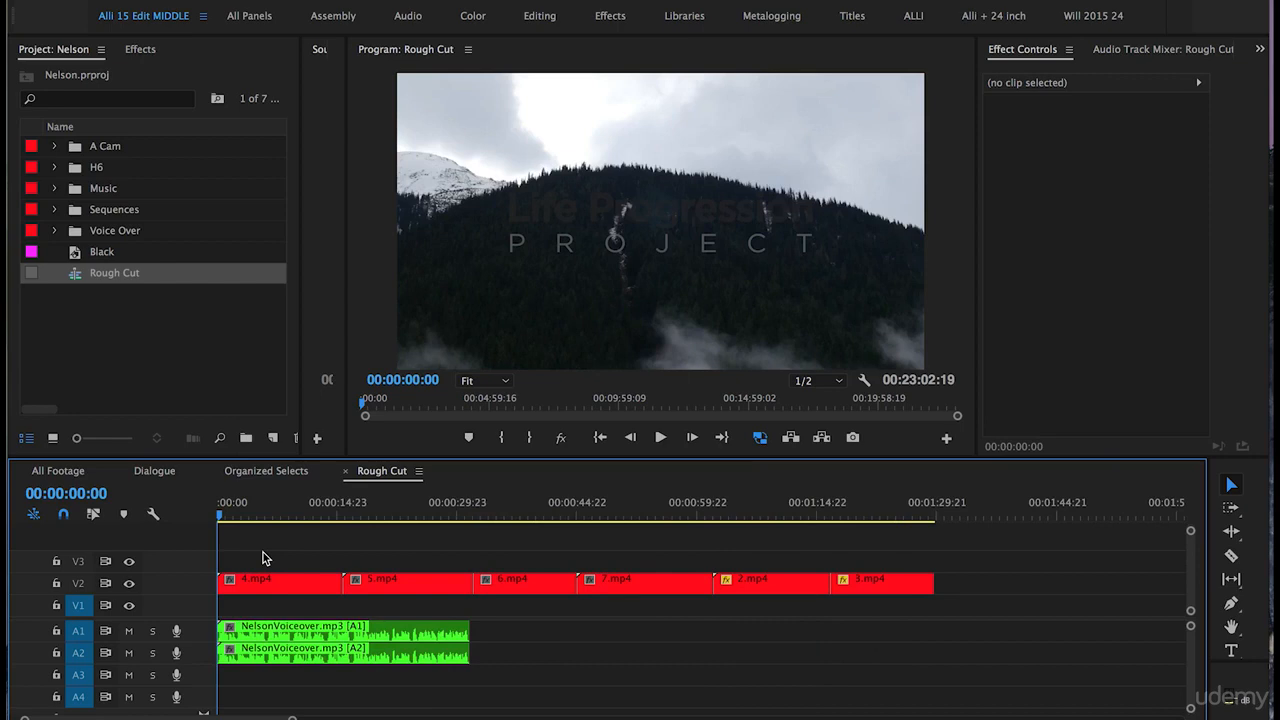
drag(509, 632, 416, 658)
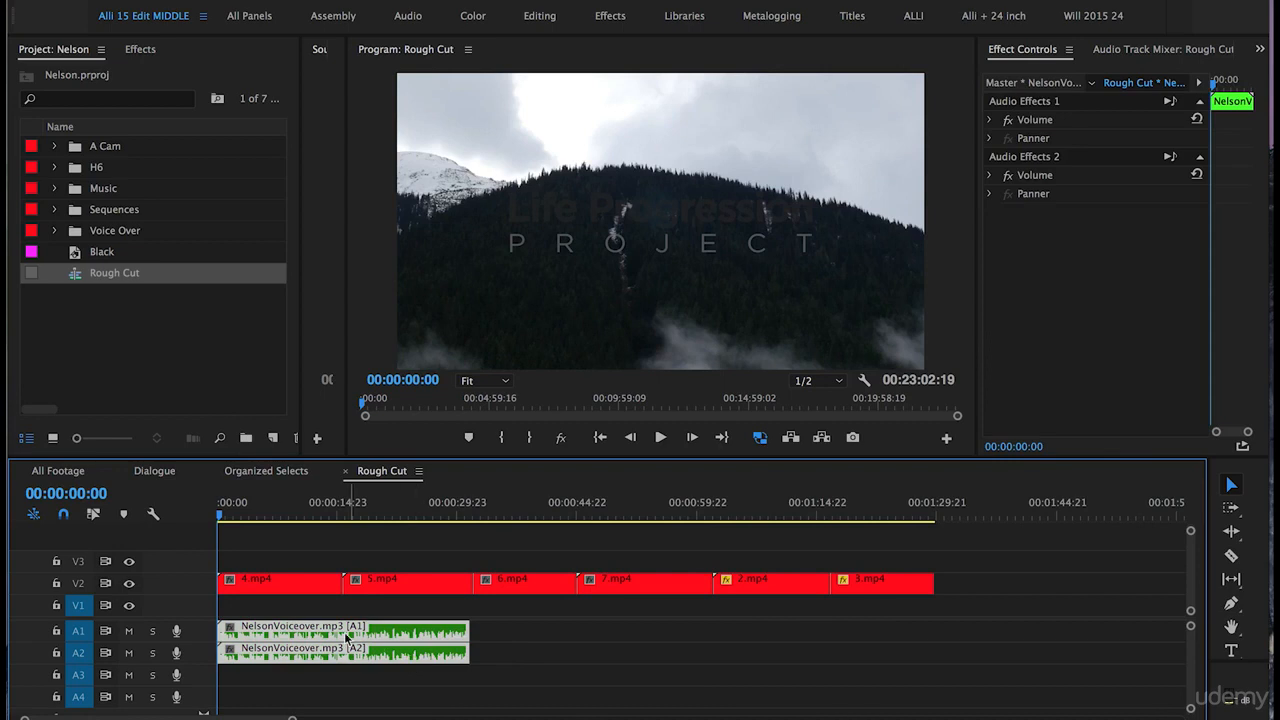
drag(341, 632, 992, 627)
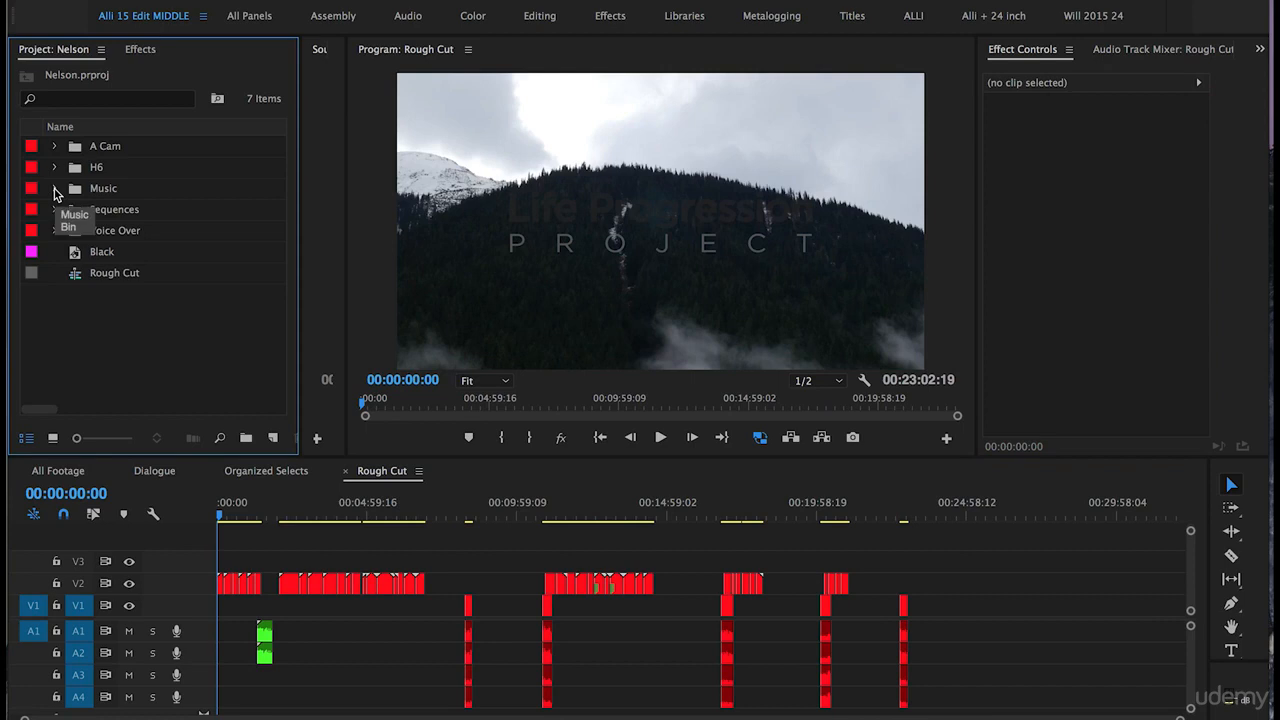
Step: Expand the Music bin, select the nature music clip, and save the project
click(54, 189)
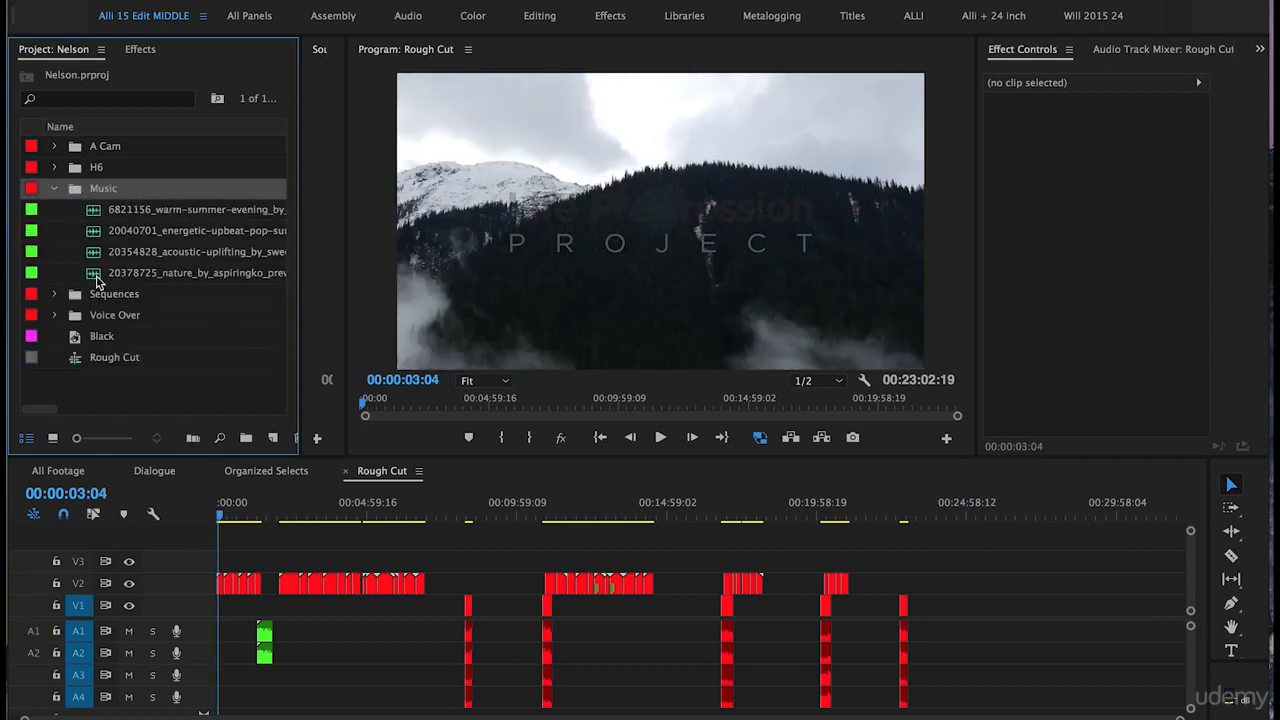
click(97, 279)
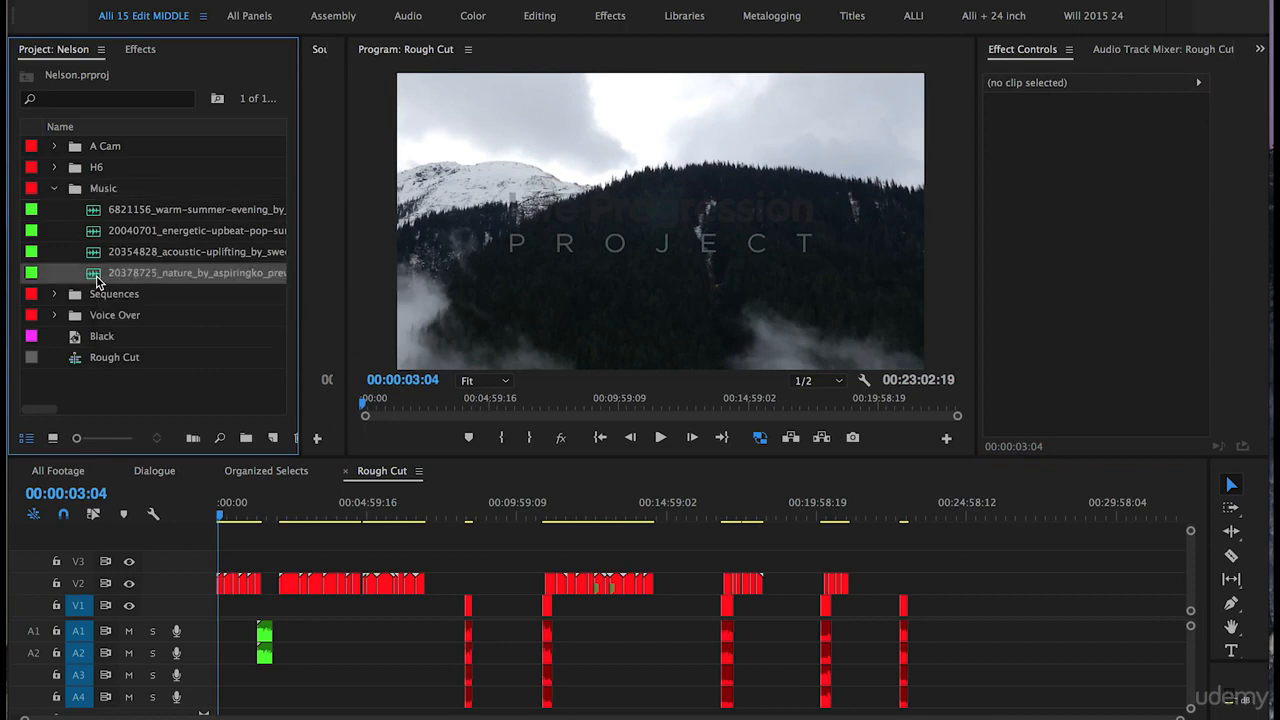
key(ctrl+s)
Step: Place 20378725_nature_by_aspiringko_preview.mp3 on tracks A3/A4 starting at 00:00
drag(92, 277, 230, 684)
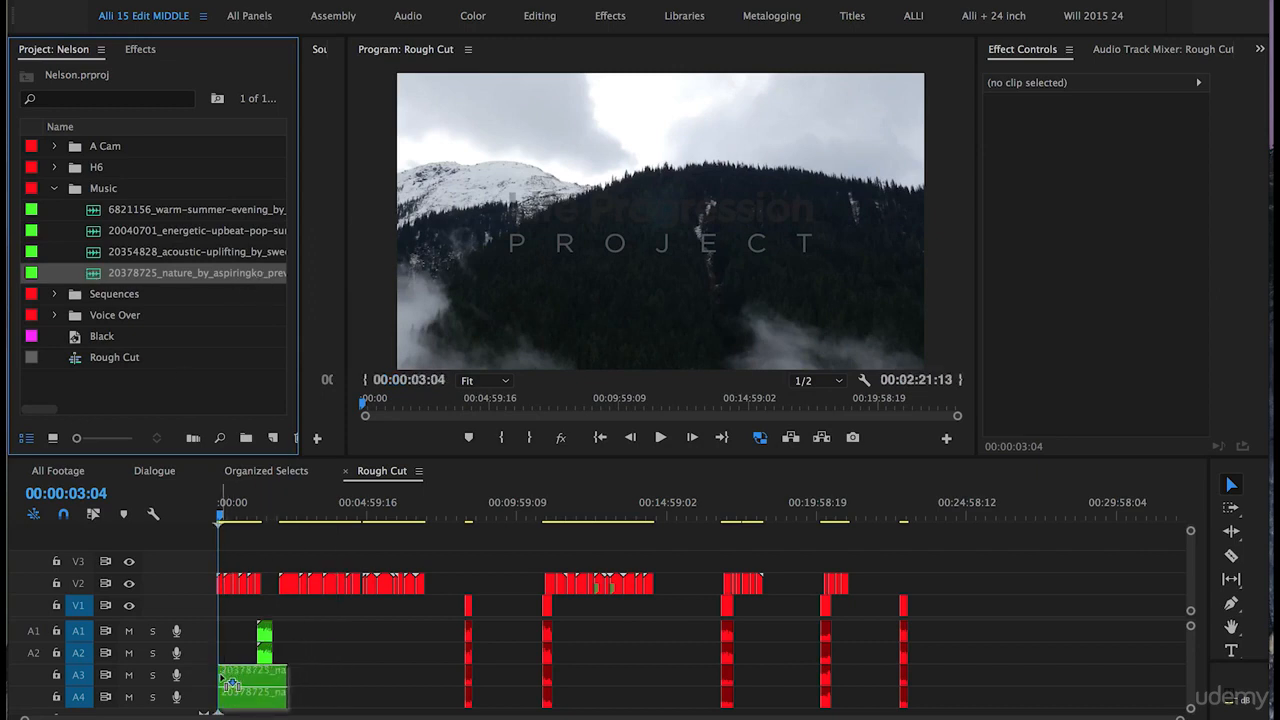
drag(230, 682, 230, 682)
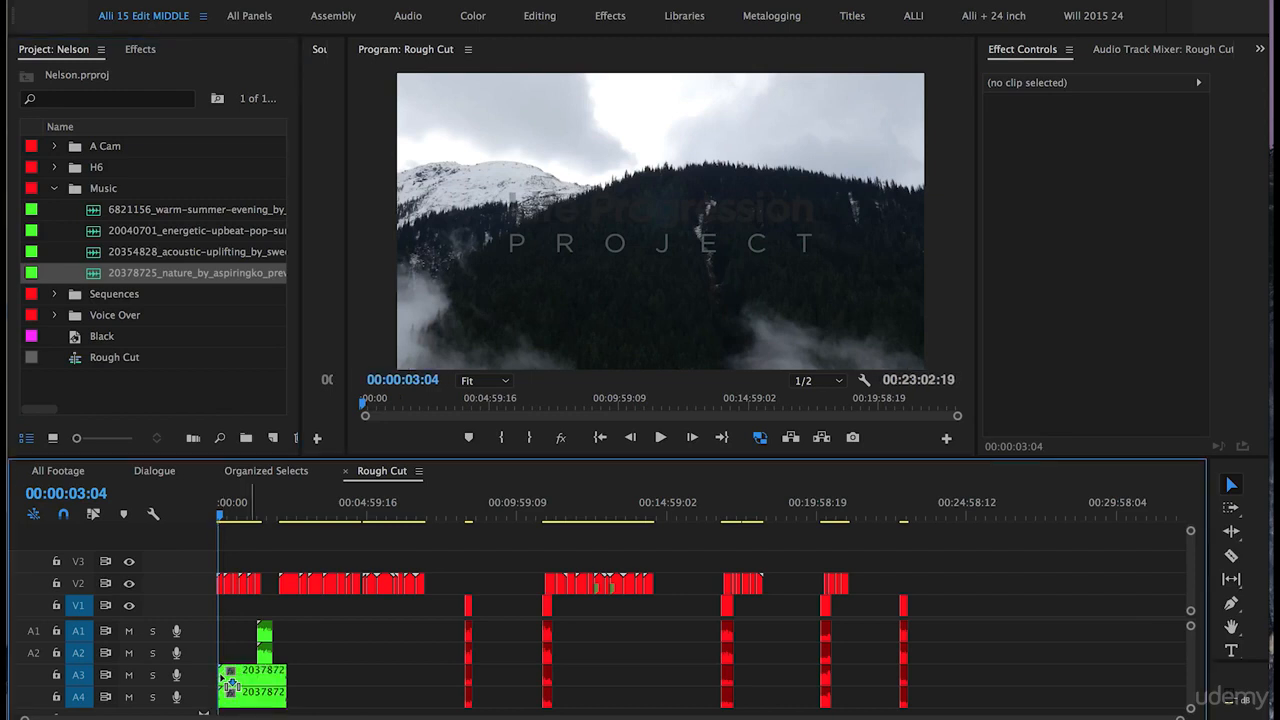
key(=)
key(=)
key(=)
key(=)
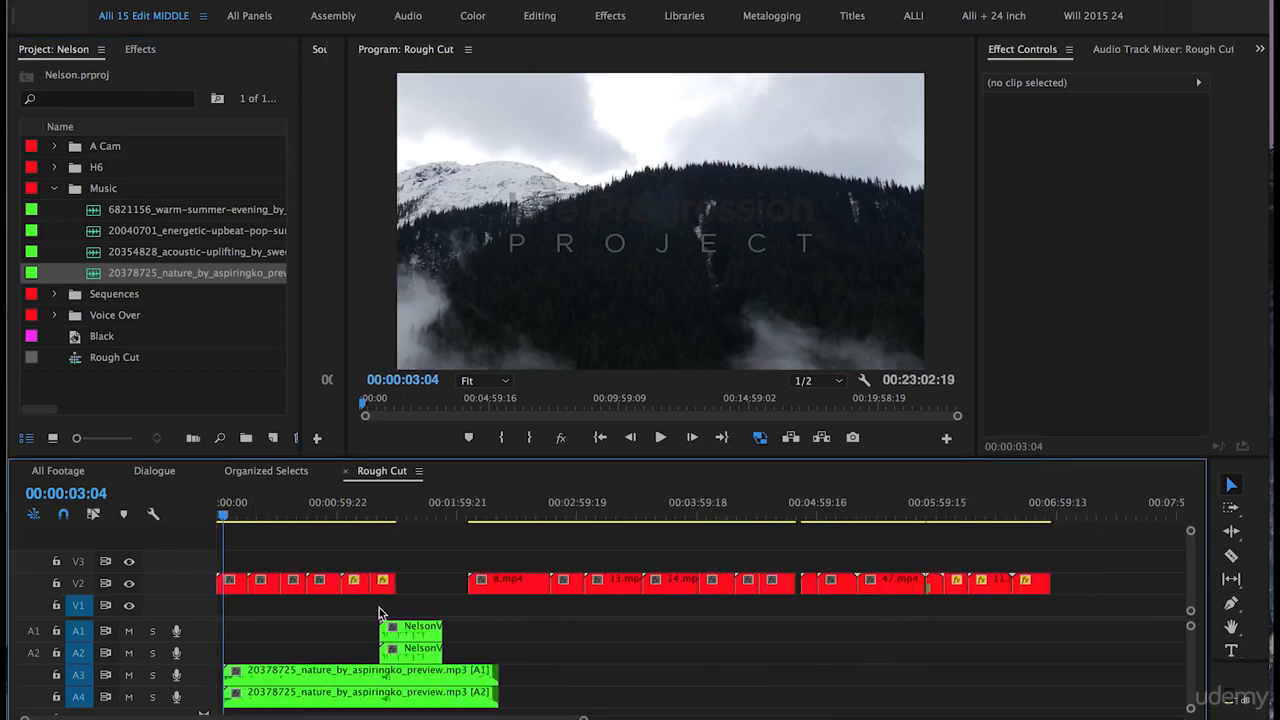
click(278, 672)
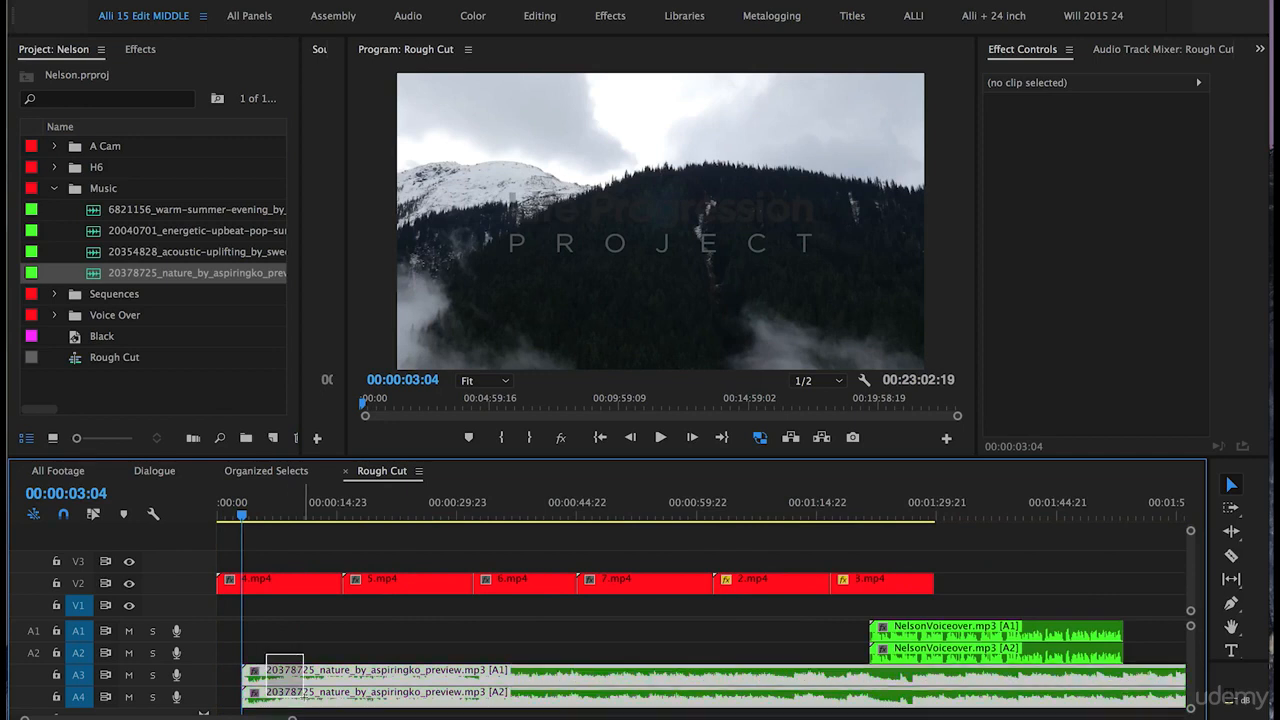
drag(327, 681, 270, 683)
drag(241, 516, 208, 517)
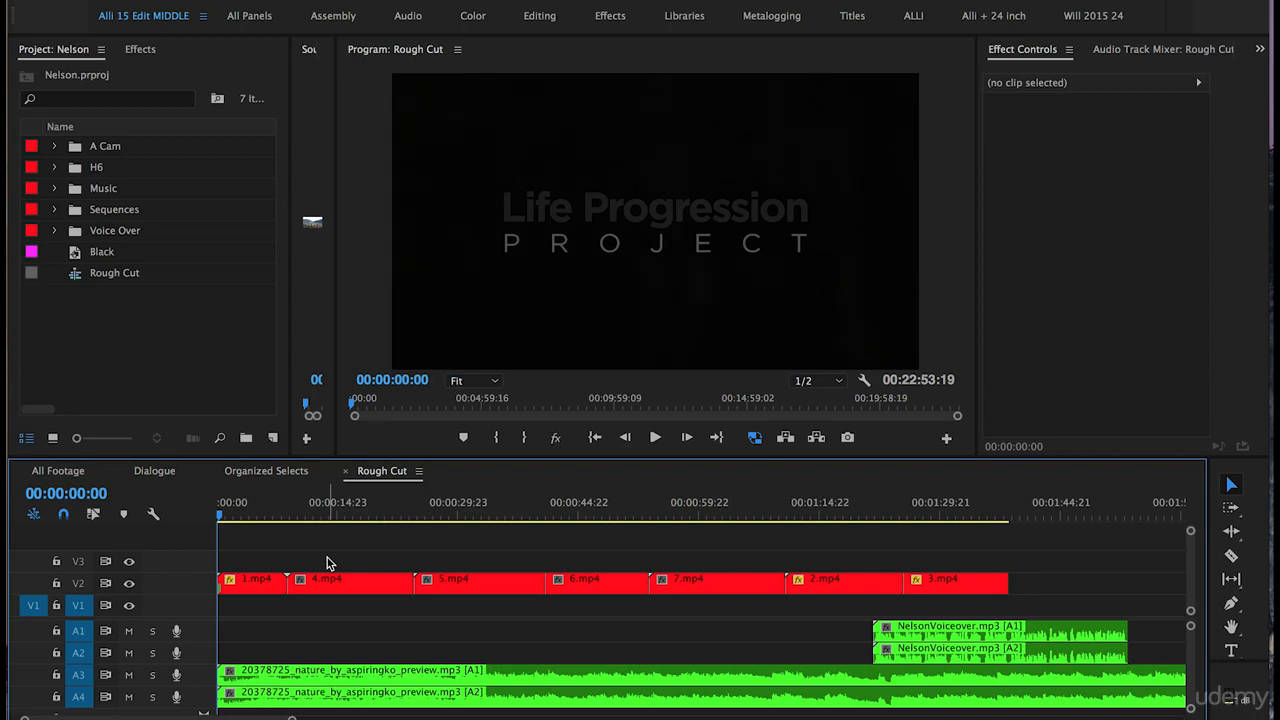
Step: Play the Rough Cut opening to about 00:00:06:15, then zoom into the timeline
key(space)
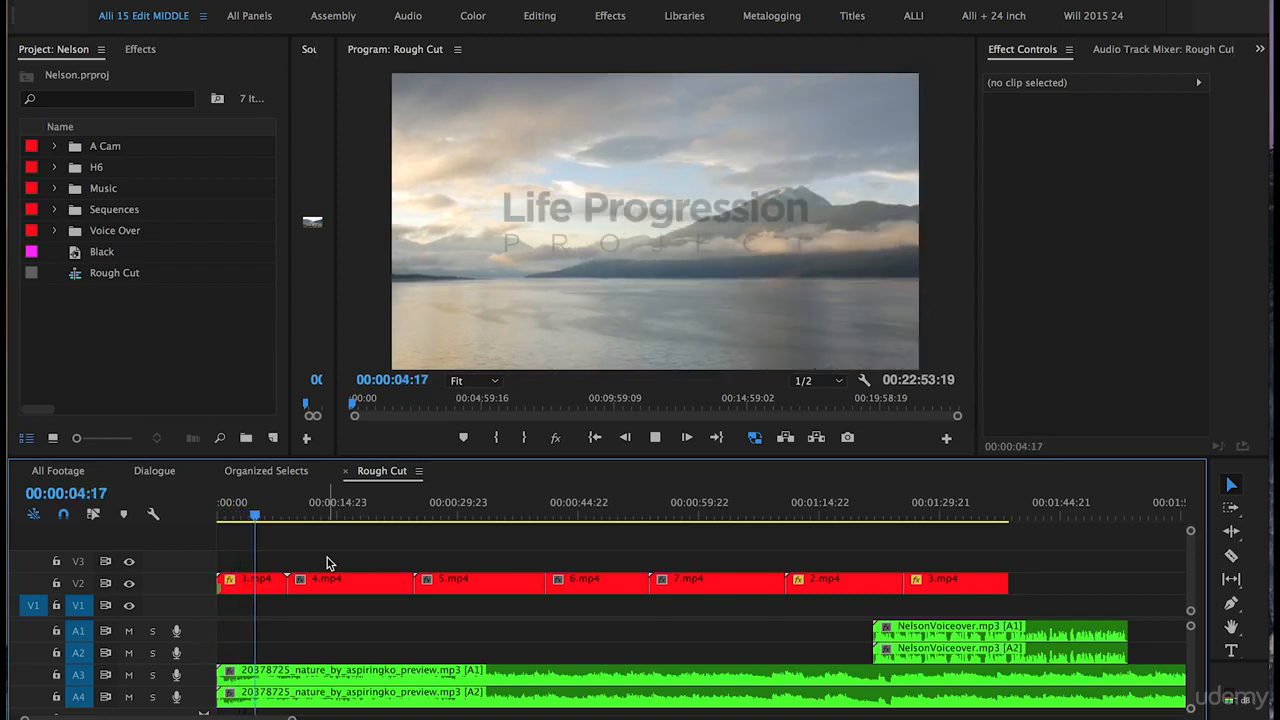
key(space)
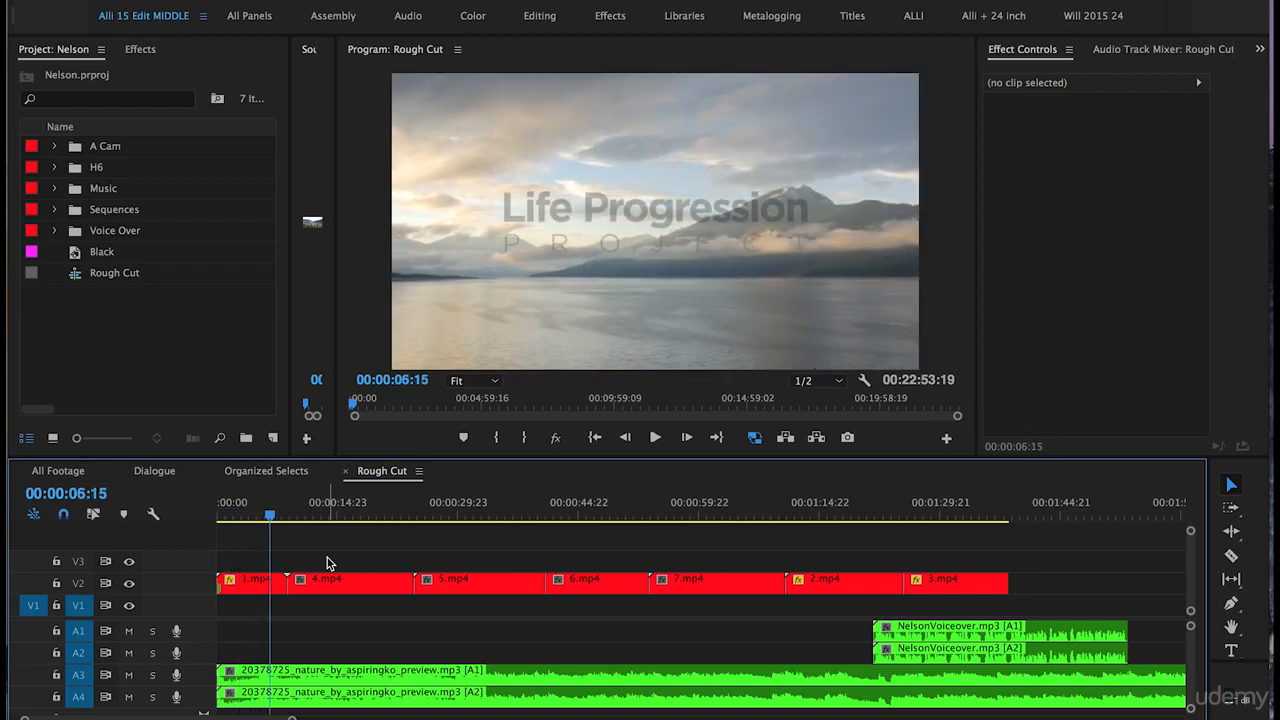
key(=)
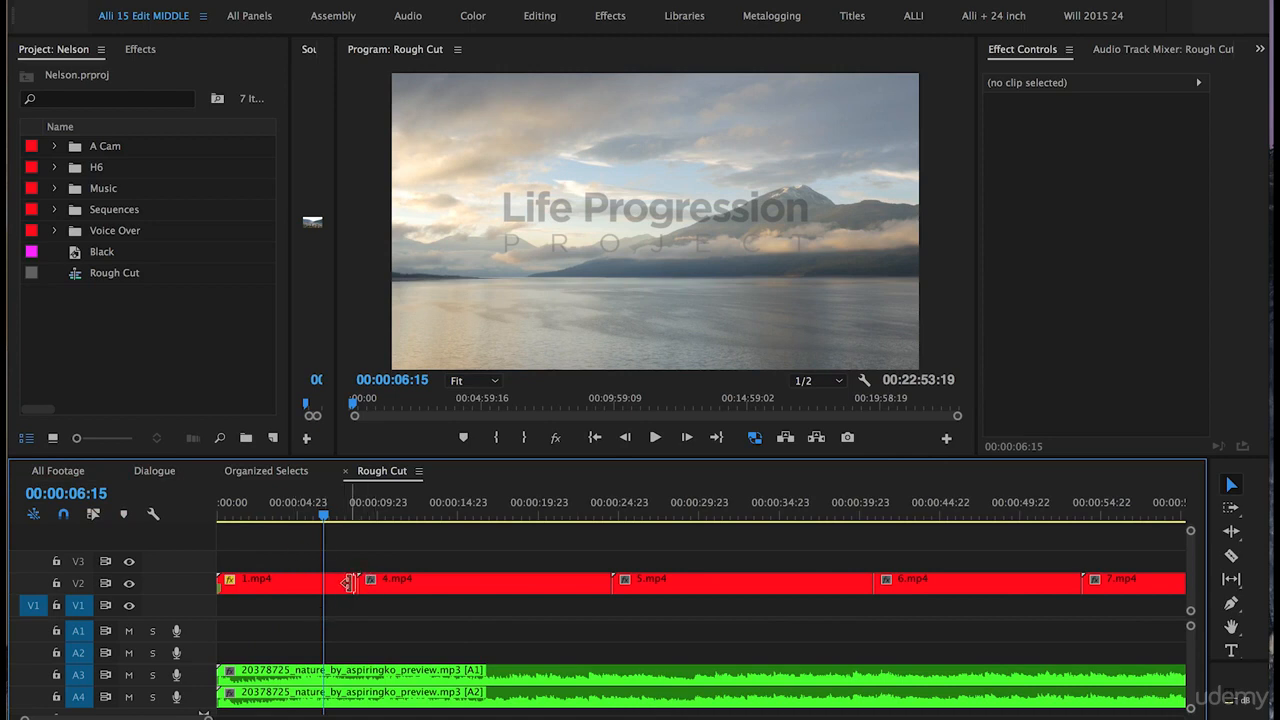
Step: Trim the end of 1.mp4, butt 4.mp4 against it, and play across the cut
drag(349, 583, 318, 583)
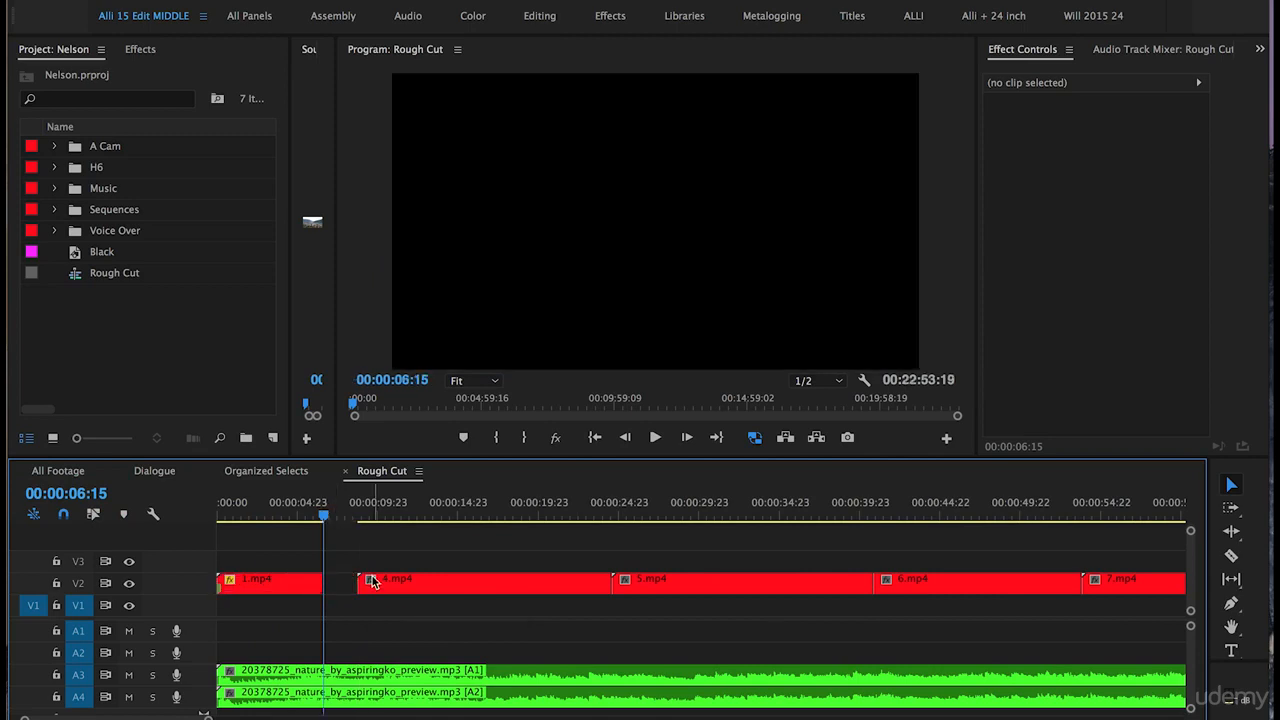
drag(402, 586, 367, 586)
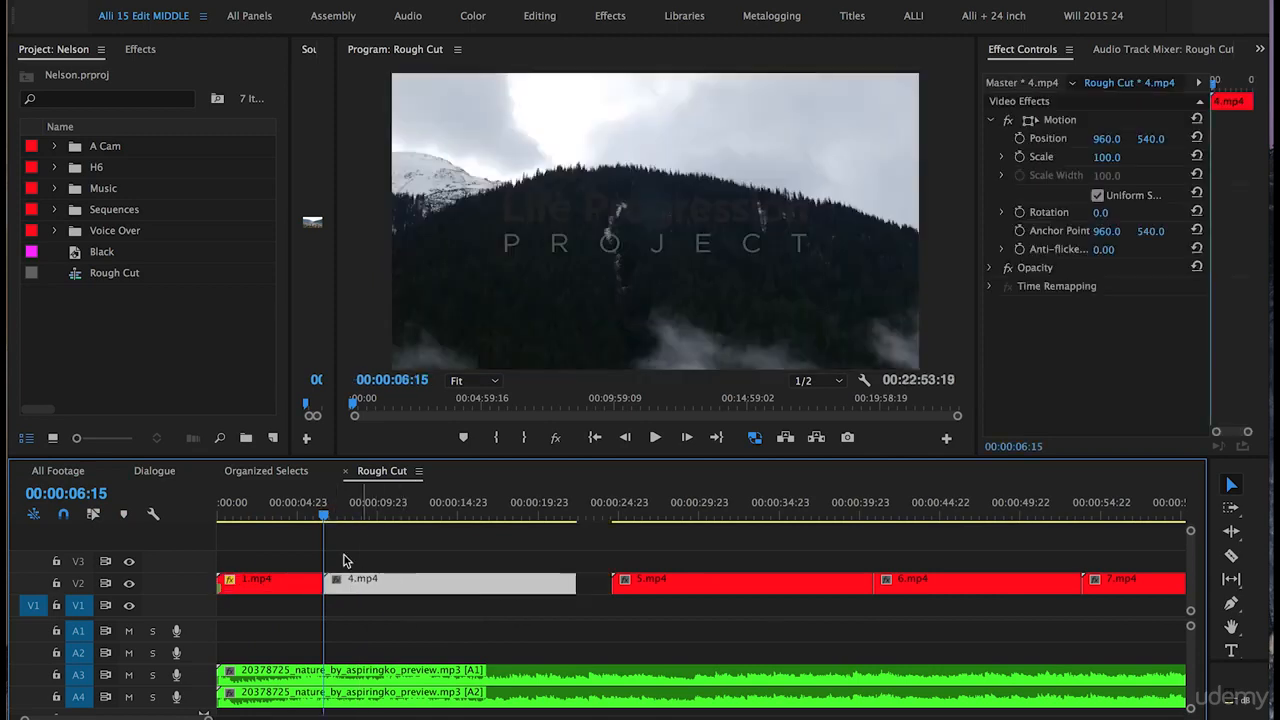
click(287, 516)
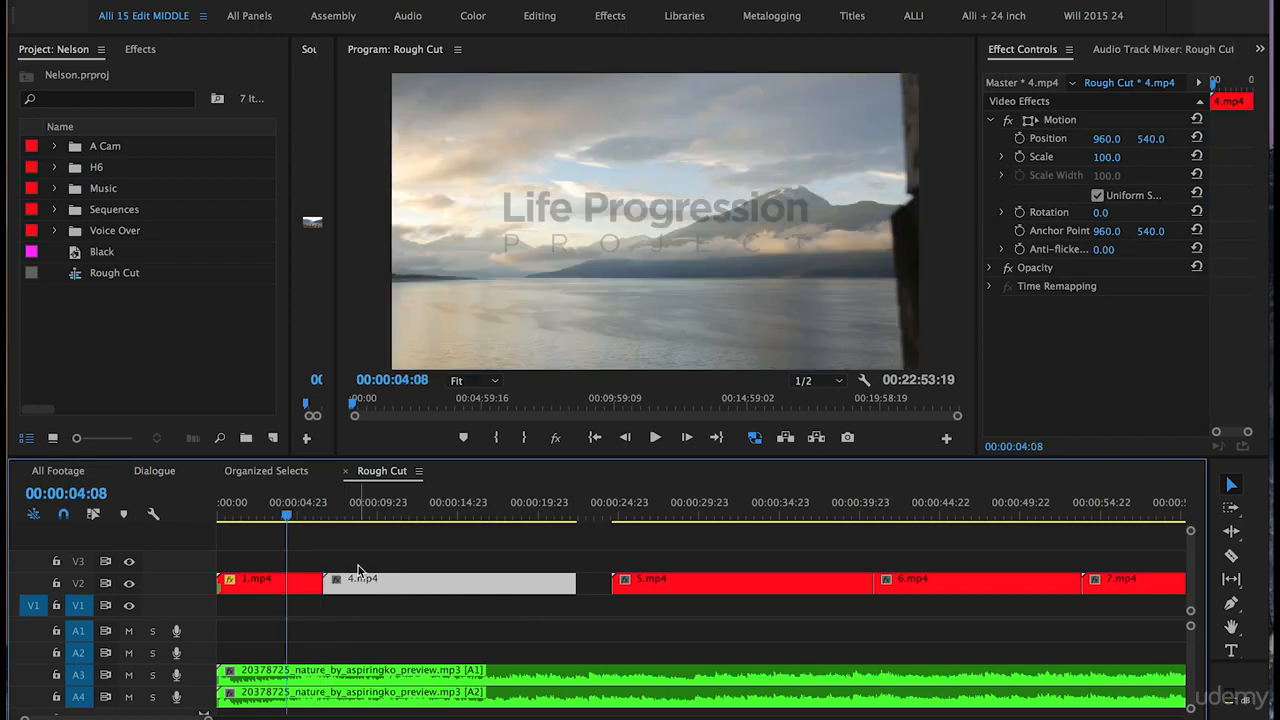
key(space)
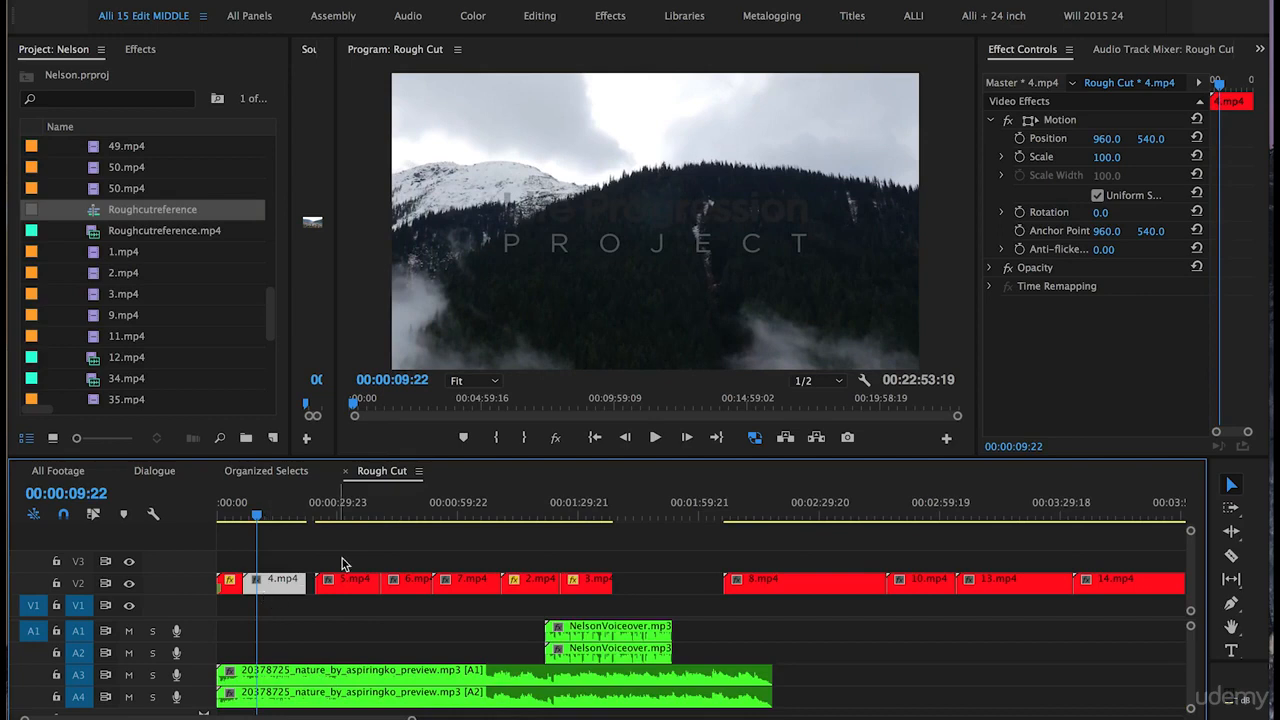
Step: Insert 2.mp4 on V2 right after 1.mp4 at 00:00:06:15, shifting 4.mp4–7.mp4 later
click(534, 517)
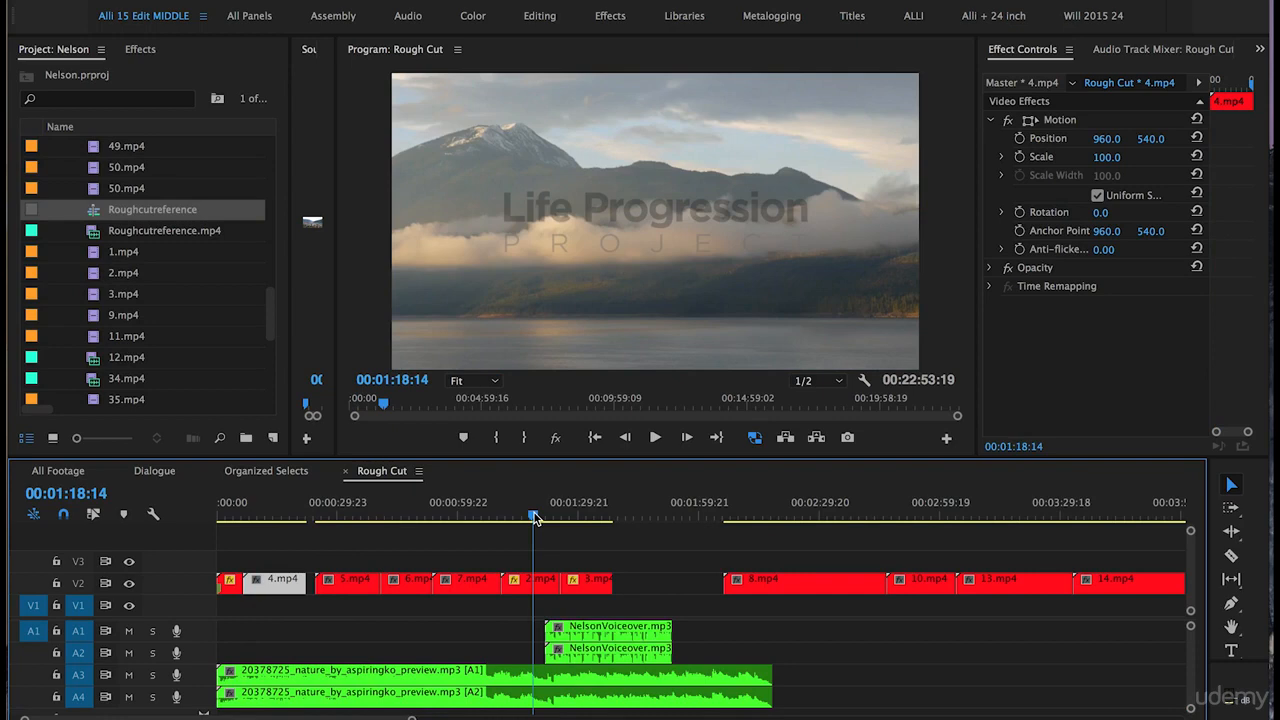
click(532, 592)
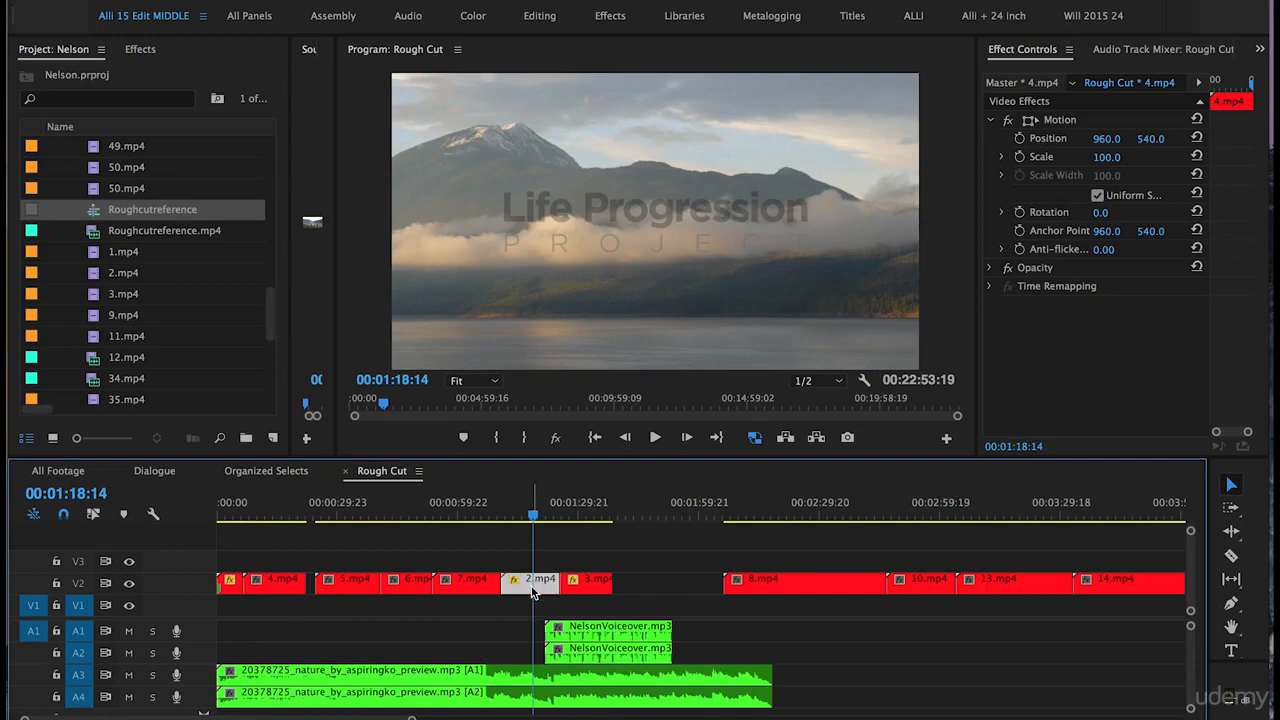
drag(532, 592, 274, 569)
drag(485, 612, 342, 597)
click(241, 514)
key(=)
key(=)
key(=)
drag(455, 566, 456, 588)
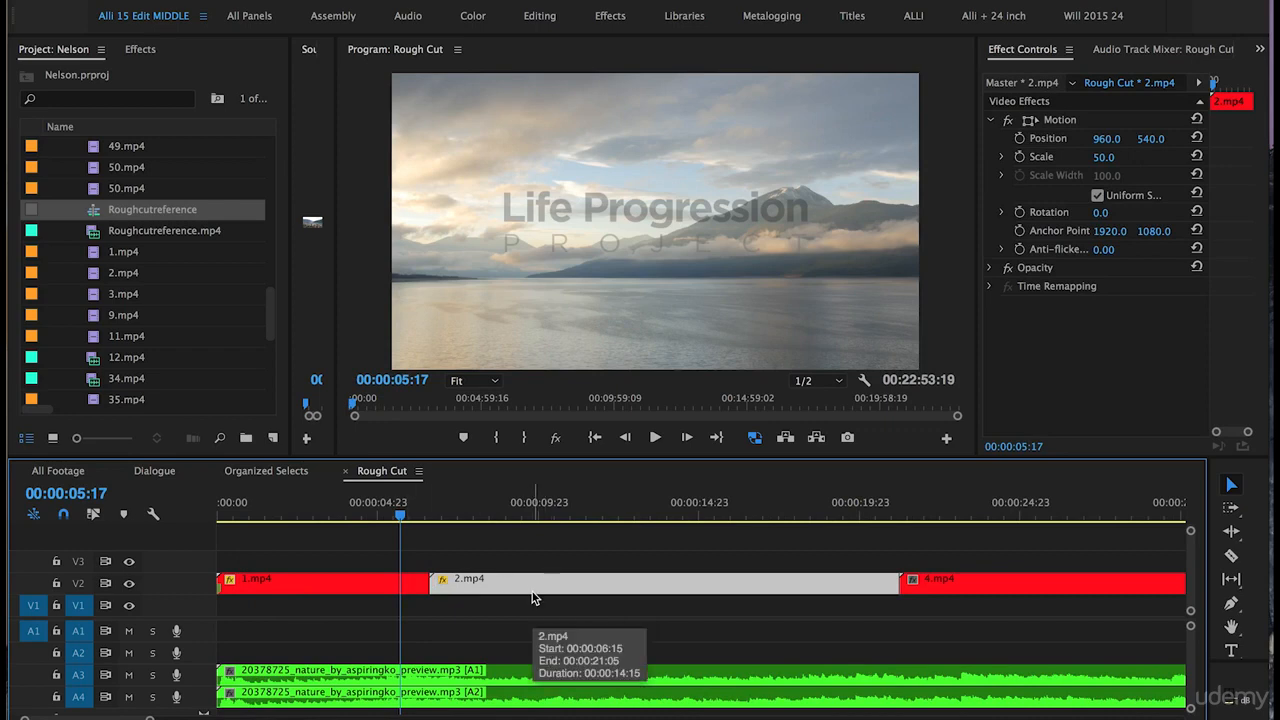
Step: Save, trim 2.mp4 to end near 00:00:10:03, and drag 3.mp4 onto V3 after it
key(super+s)
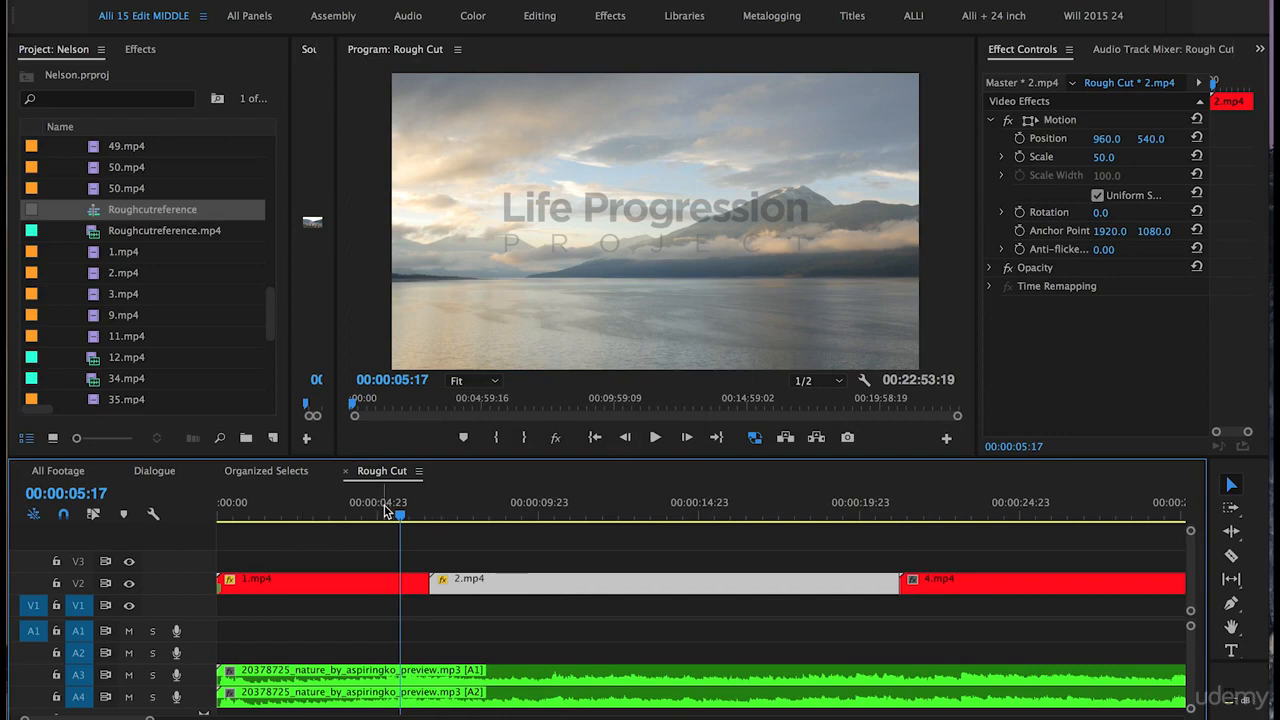
key(space)
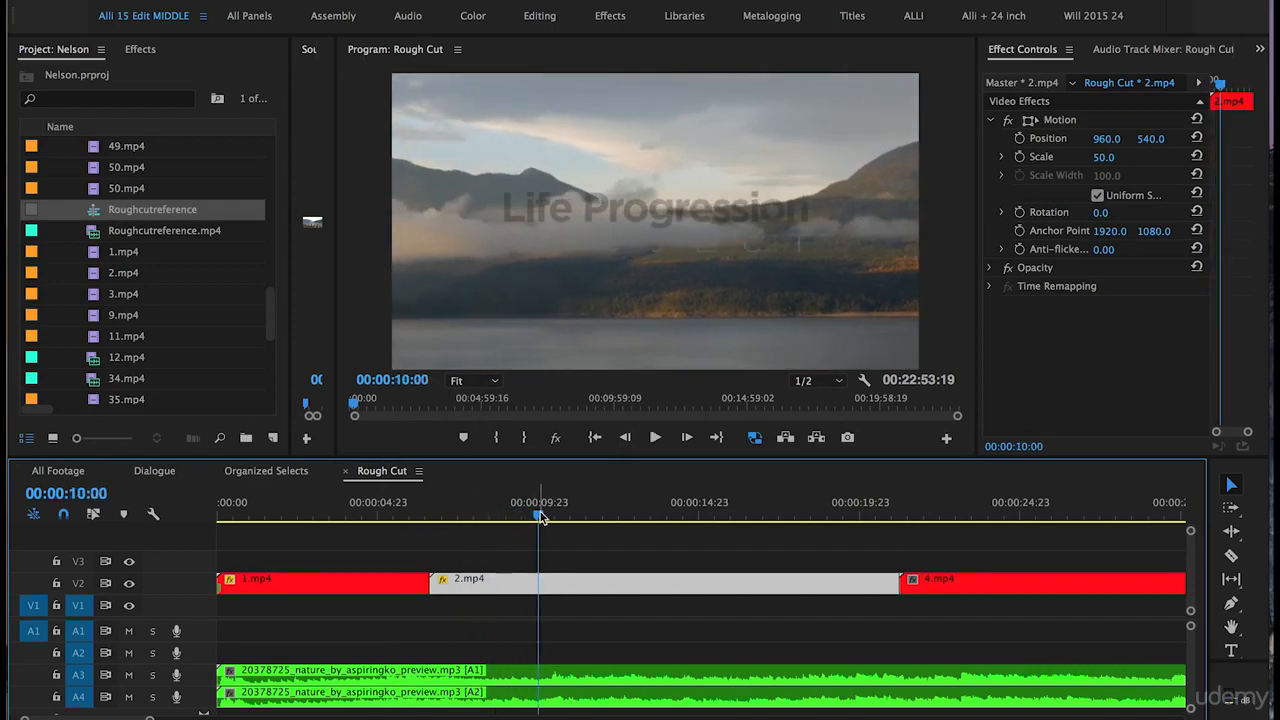
drag(540, 517, 698, 523)
drag(433, 585, 504, 590)
drag(504, 590, 491, 590)
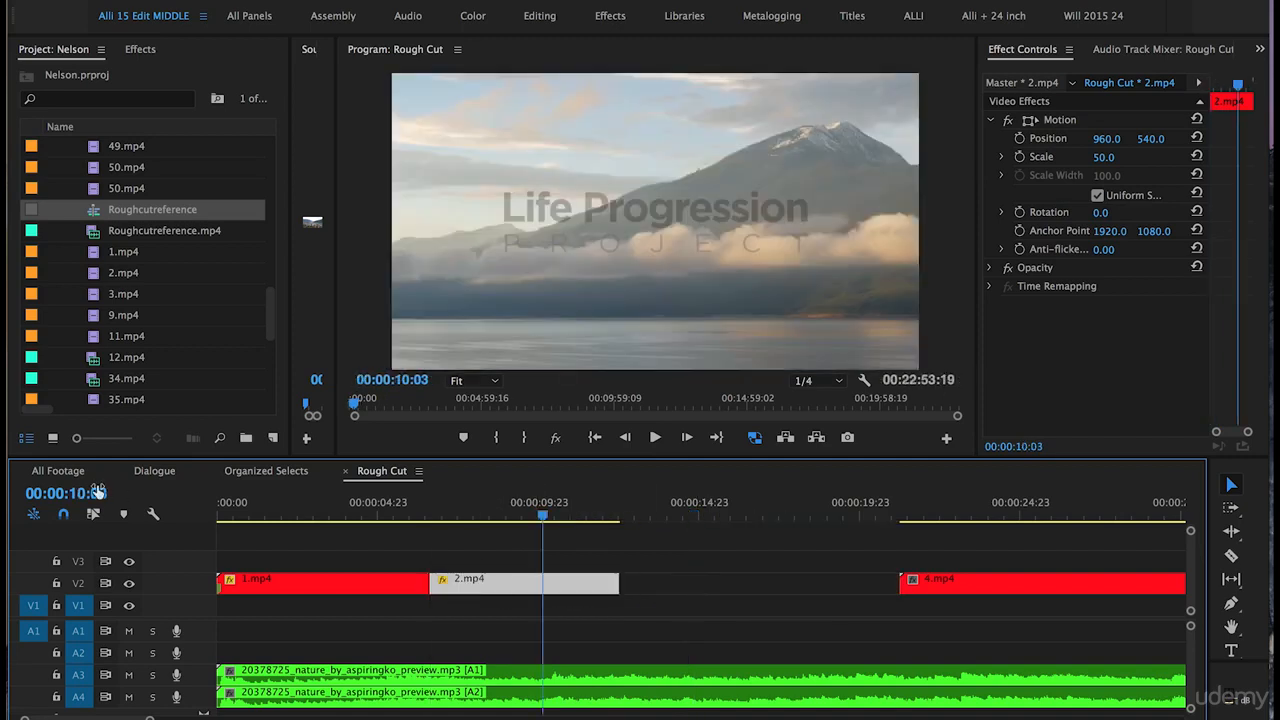
drag(617, 585, 542, 585)
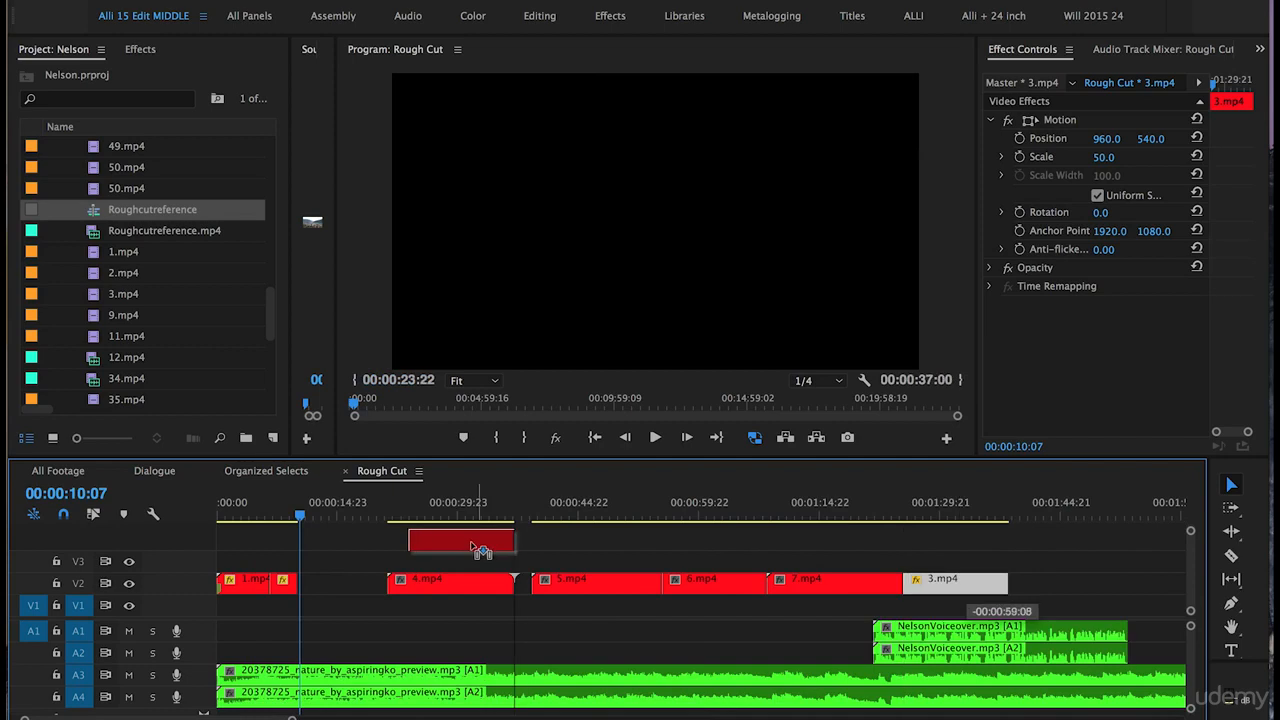
drag(481, 542, 372, 568)
Step: Scrub through 3.mp4 and trim its in-point to the chosen playhead position
key(equal)
key(equal)
key(equal)
key(equal)
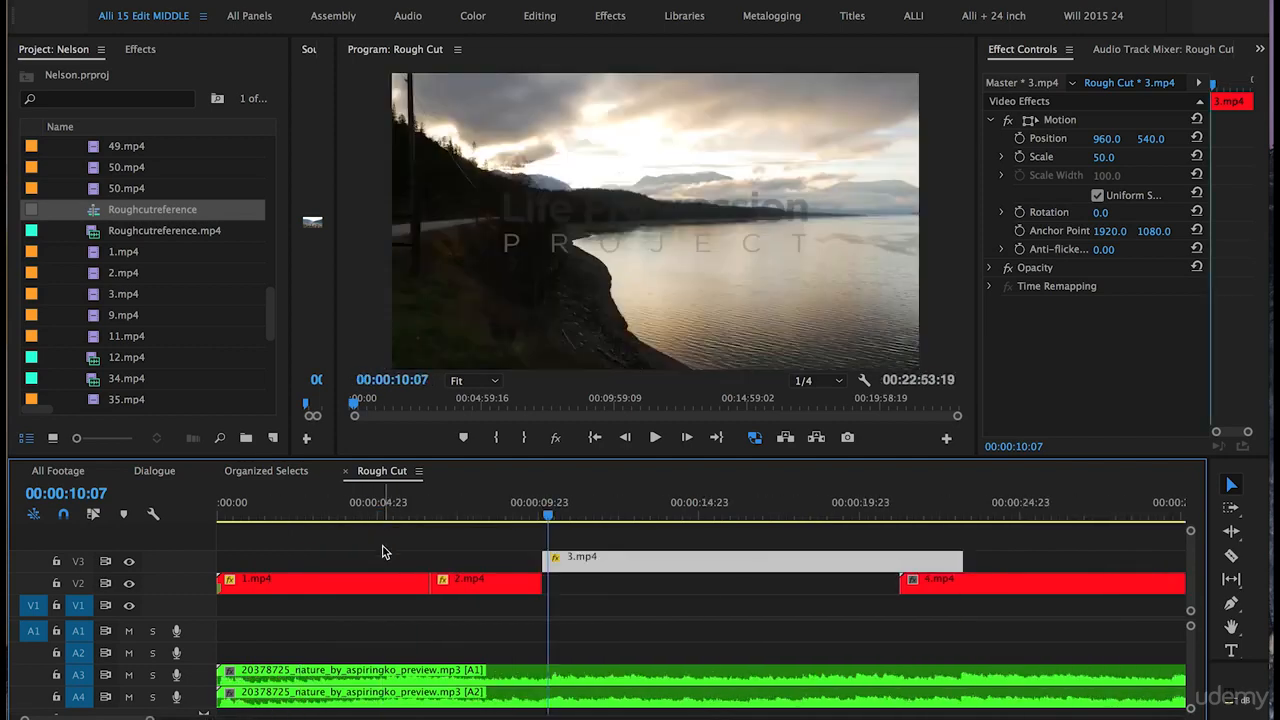
key(equal)
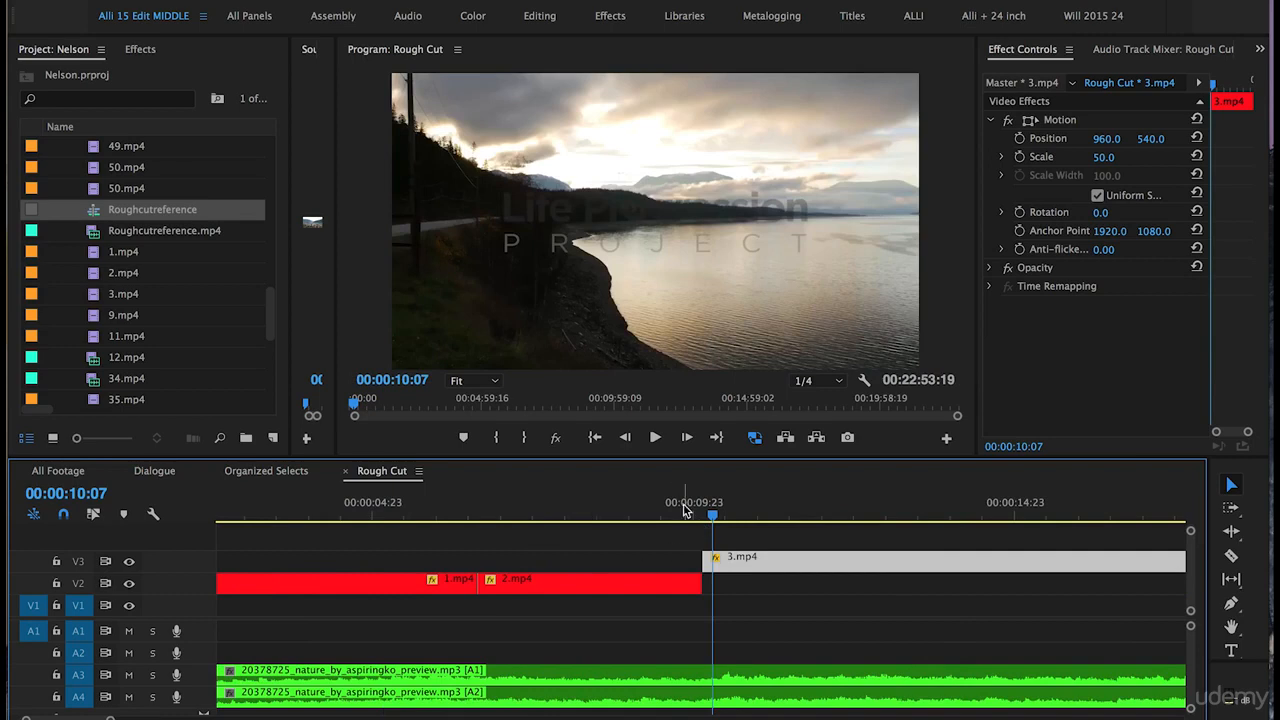
key(minus)
click(561, 510)
drag(563, 510, 715, 502)
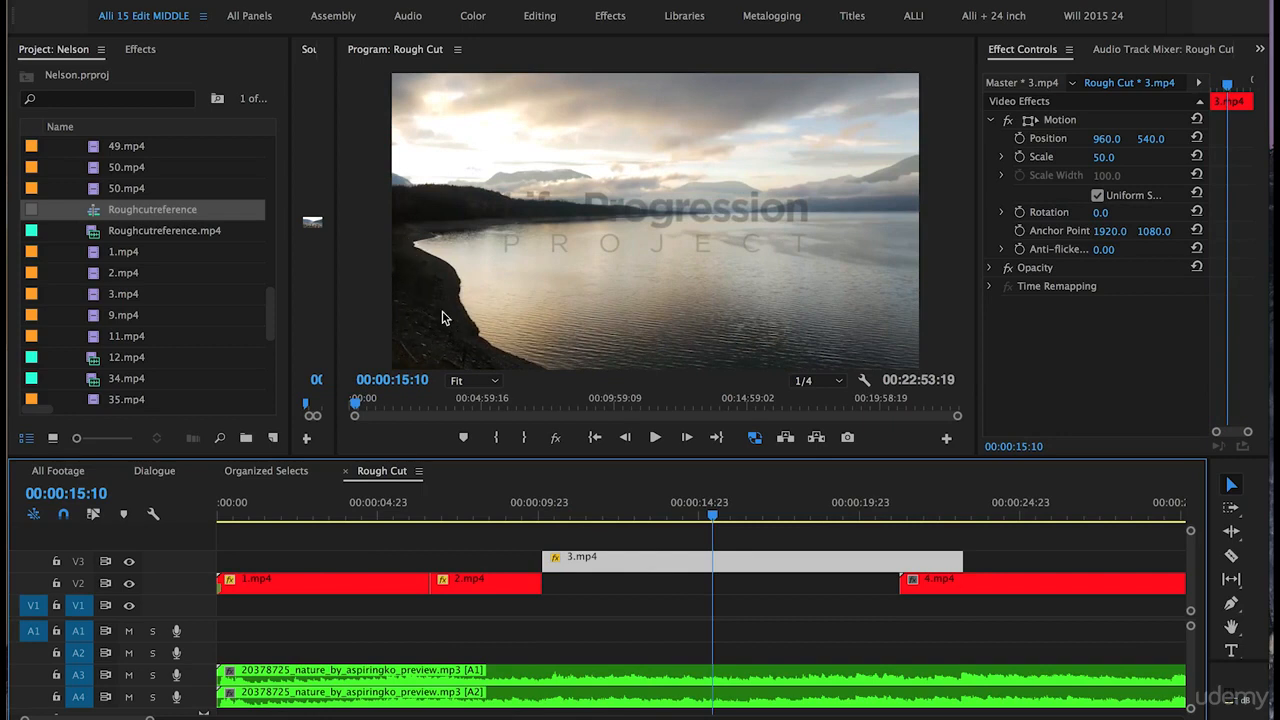
drag(546, 563, 622, 584)
Step: Review the edit and trim the end of 3.mp4 at 00:00:16:15
click(517, 505)
key(space)
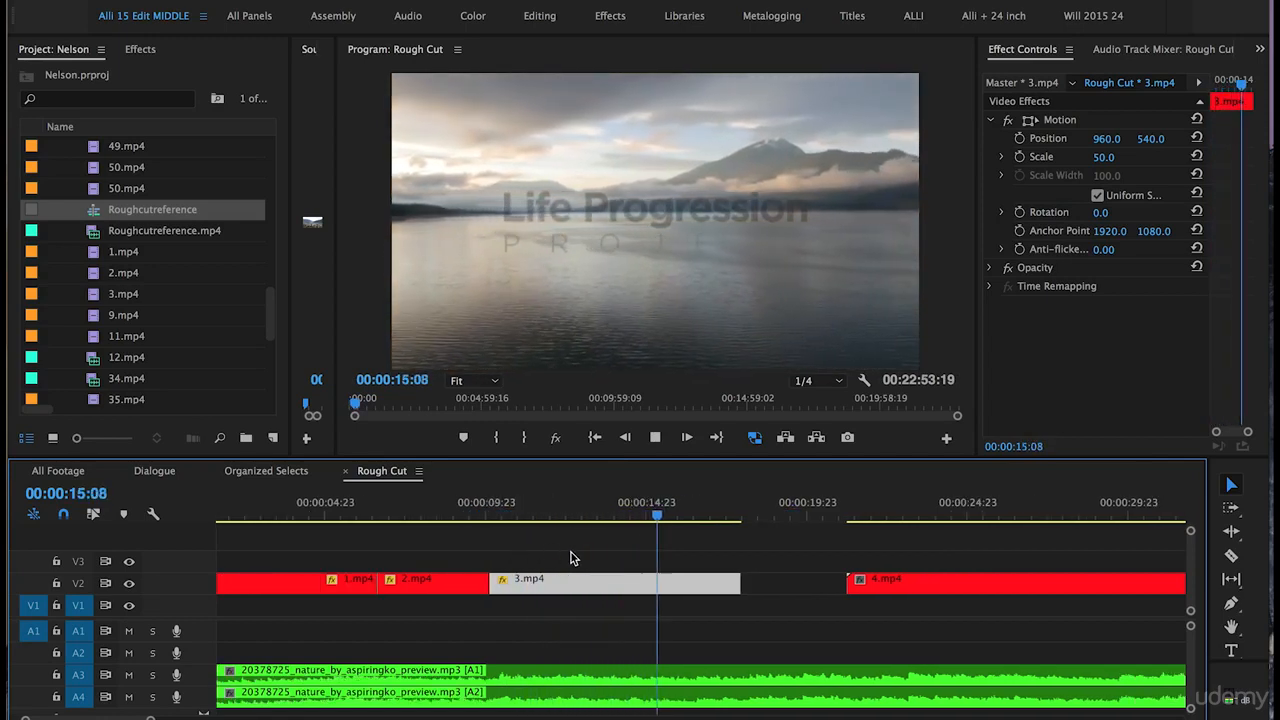
key(space)
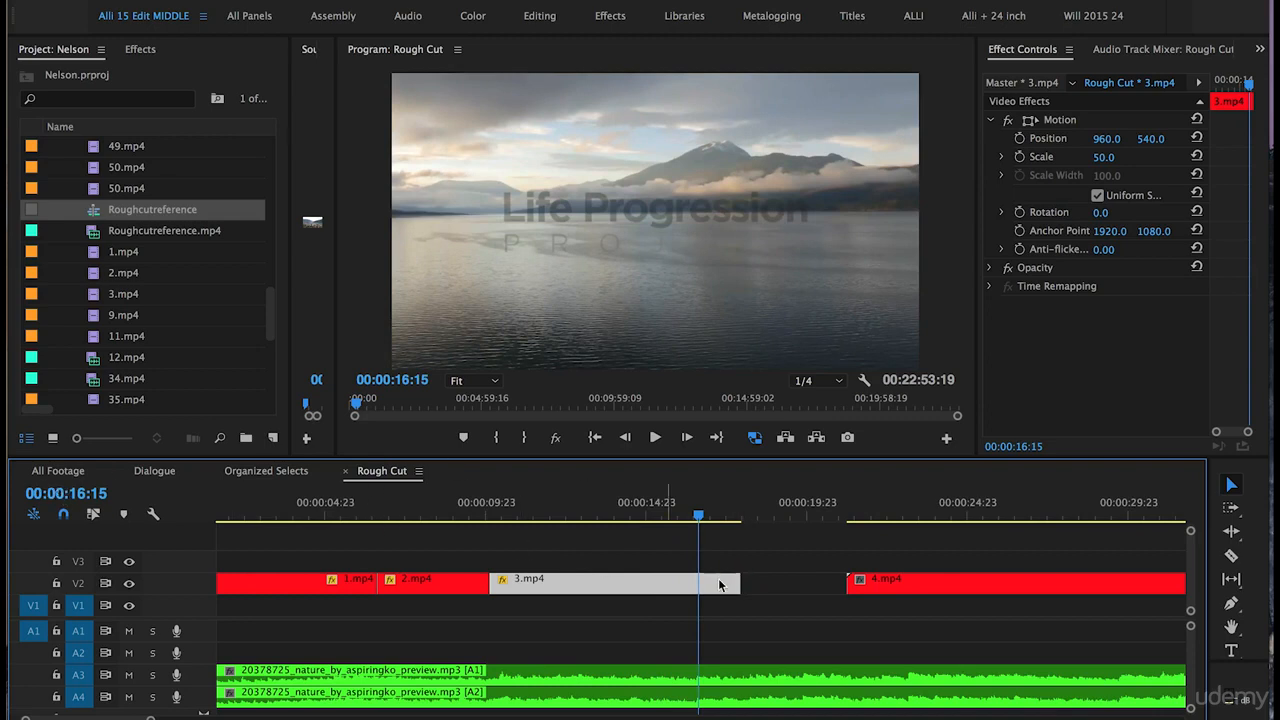
drag(738, 580, 696, 580)
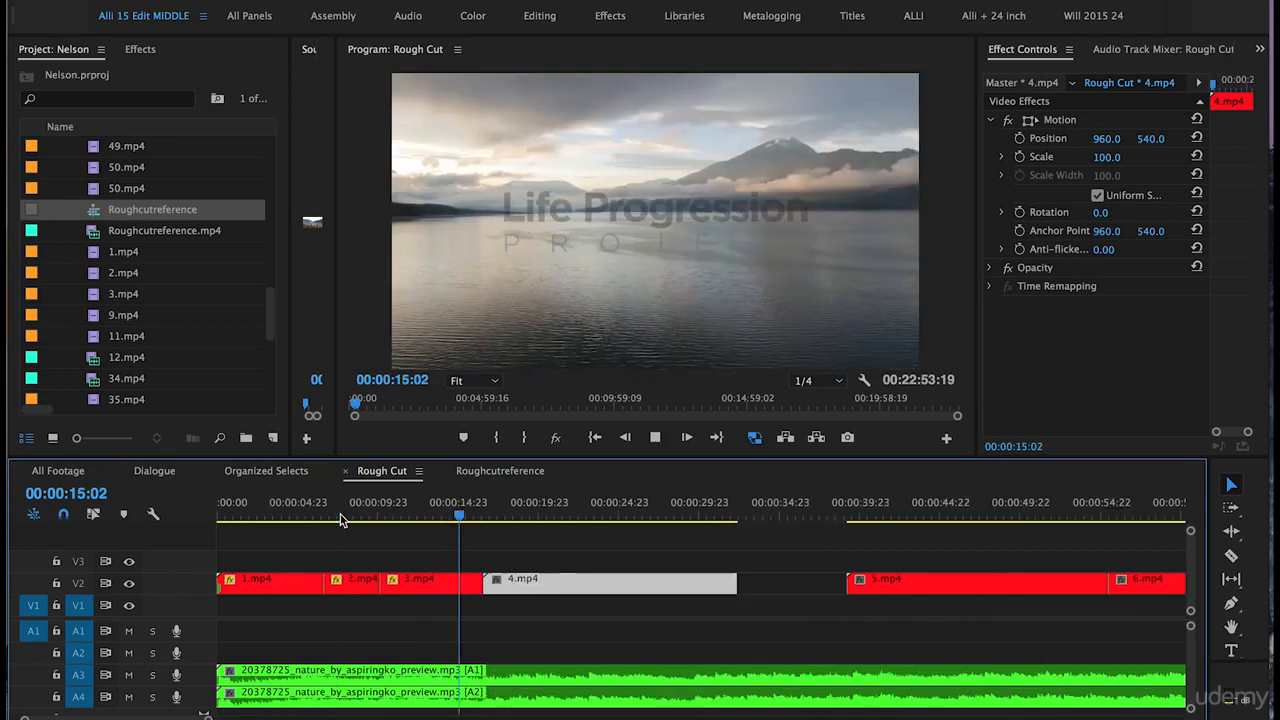
Step: Trim seven seconds off the start of 4.mp4 to reach the snowy mountain shot
key(=)
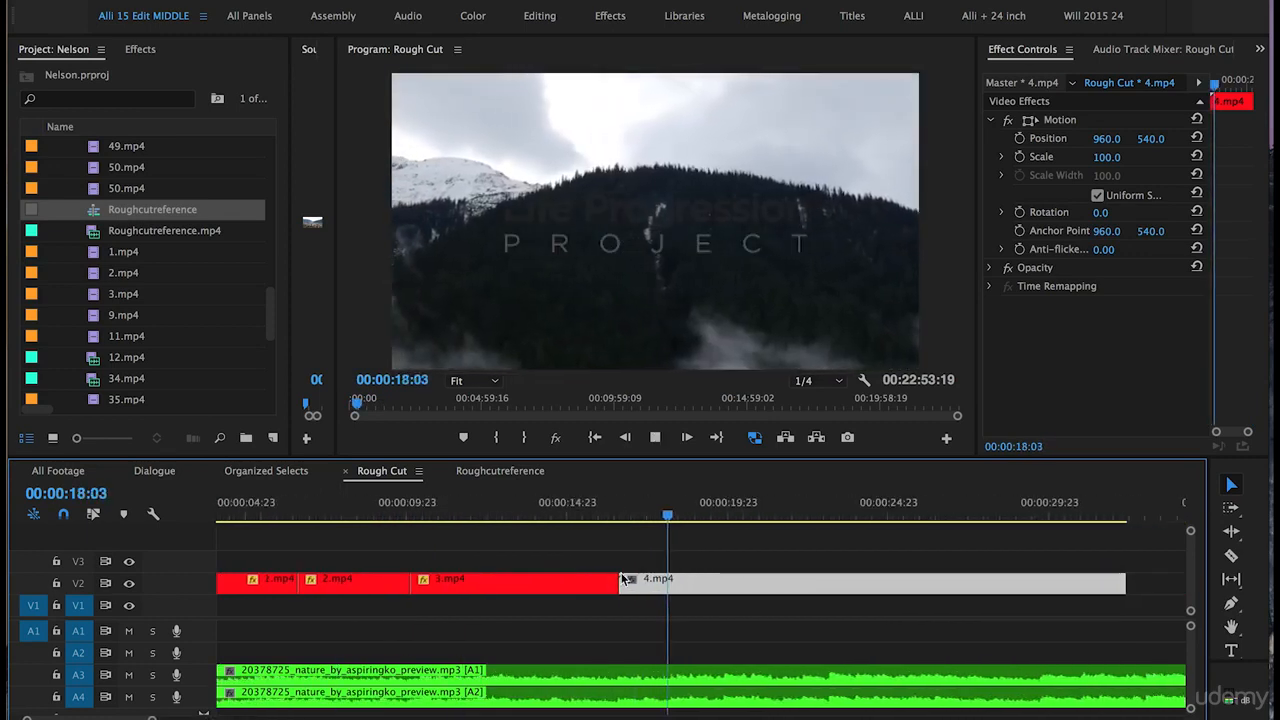
click(619, 516)
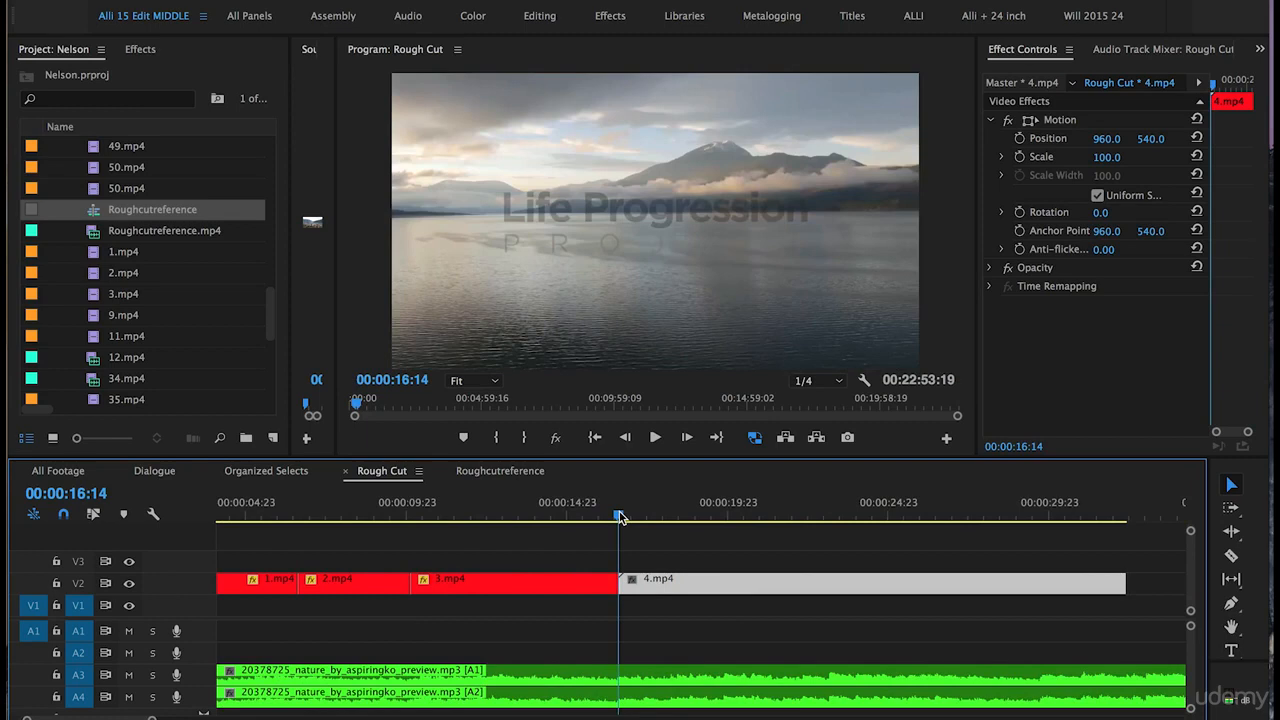
drag(619, 516, 846, 547)
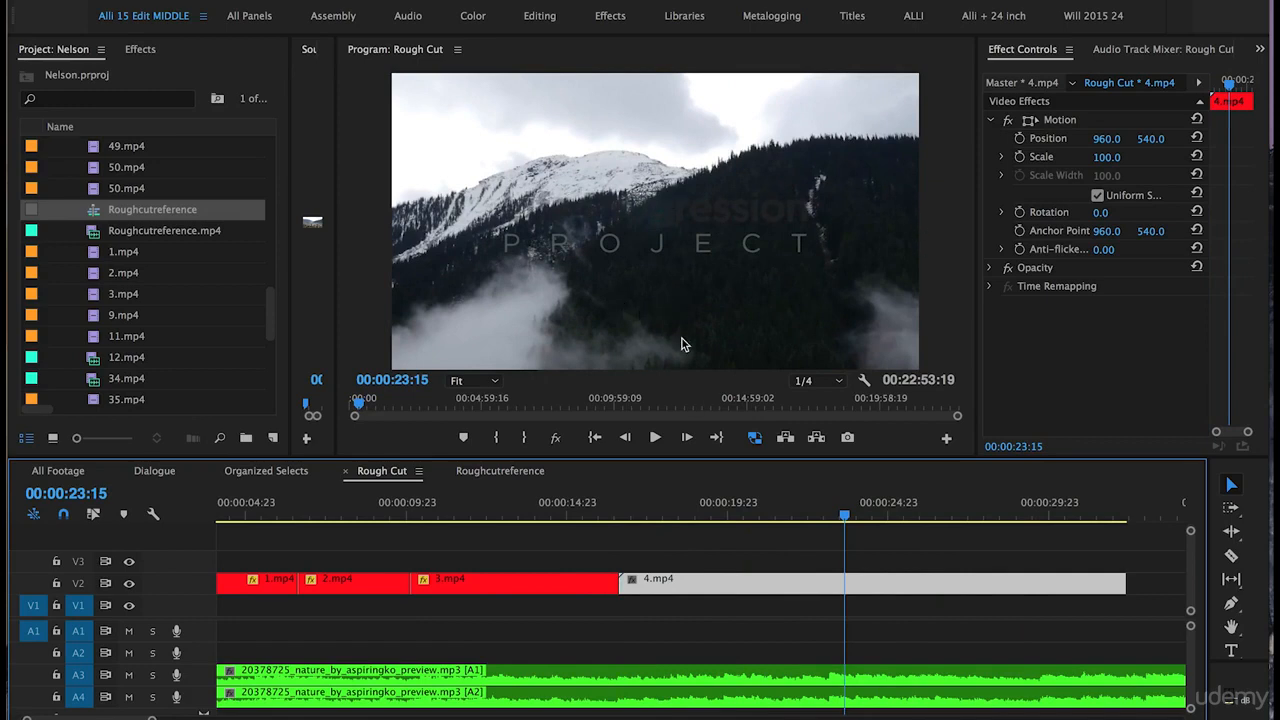
drag(621, 583, 693, 590)
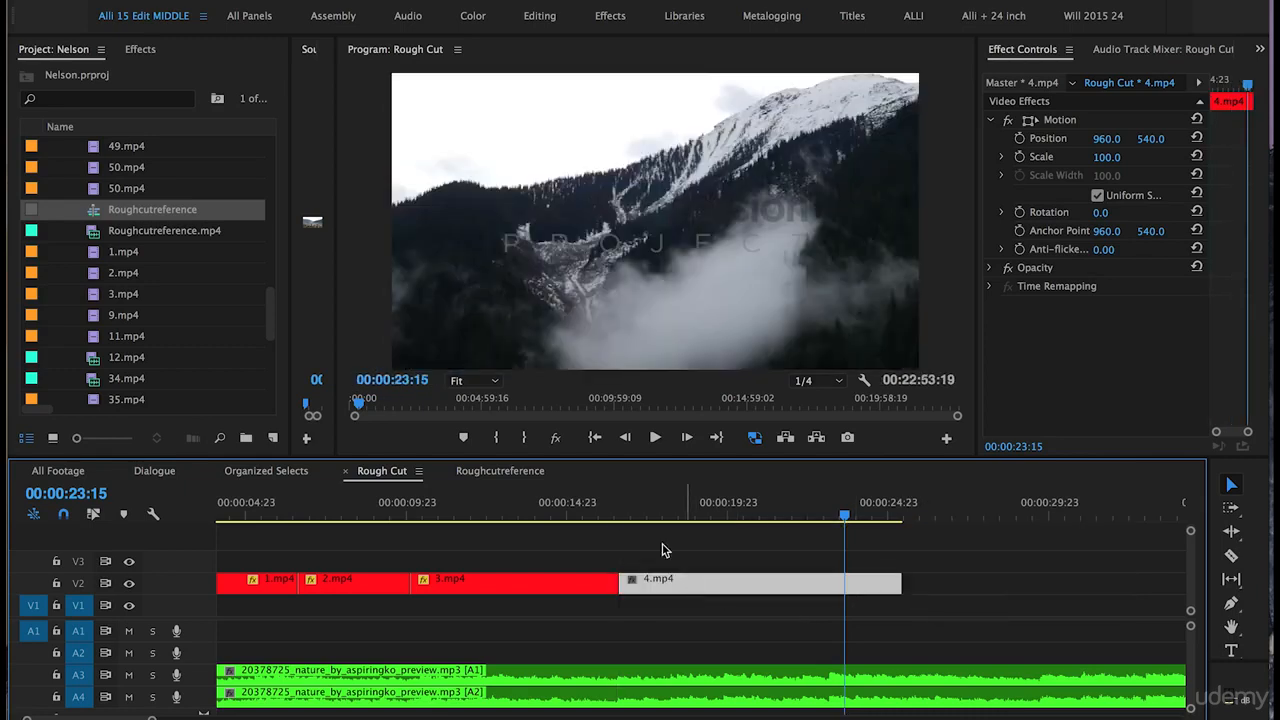
Step: Review the edit and trim the end of 4.mp4 at 00:00:23:04
click(590, 512)
key(space)
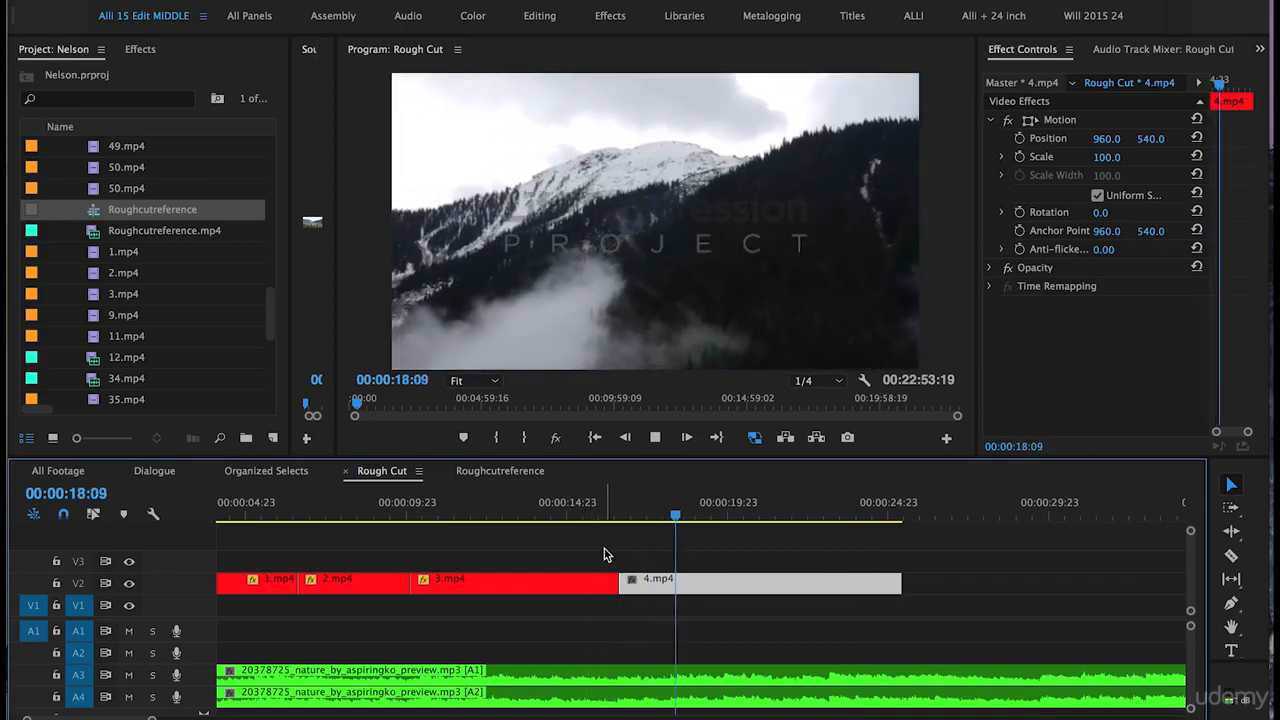
scroll(630, 565, right, 2)
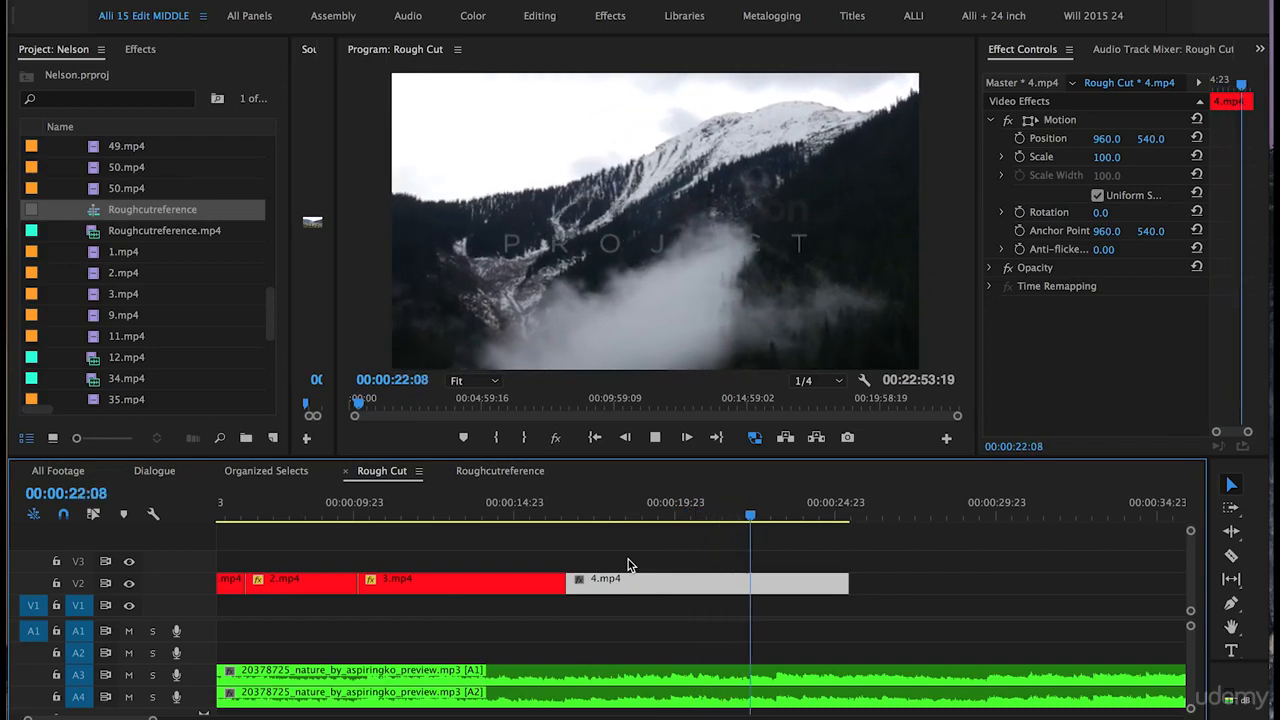
key(space)
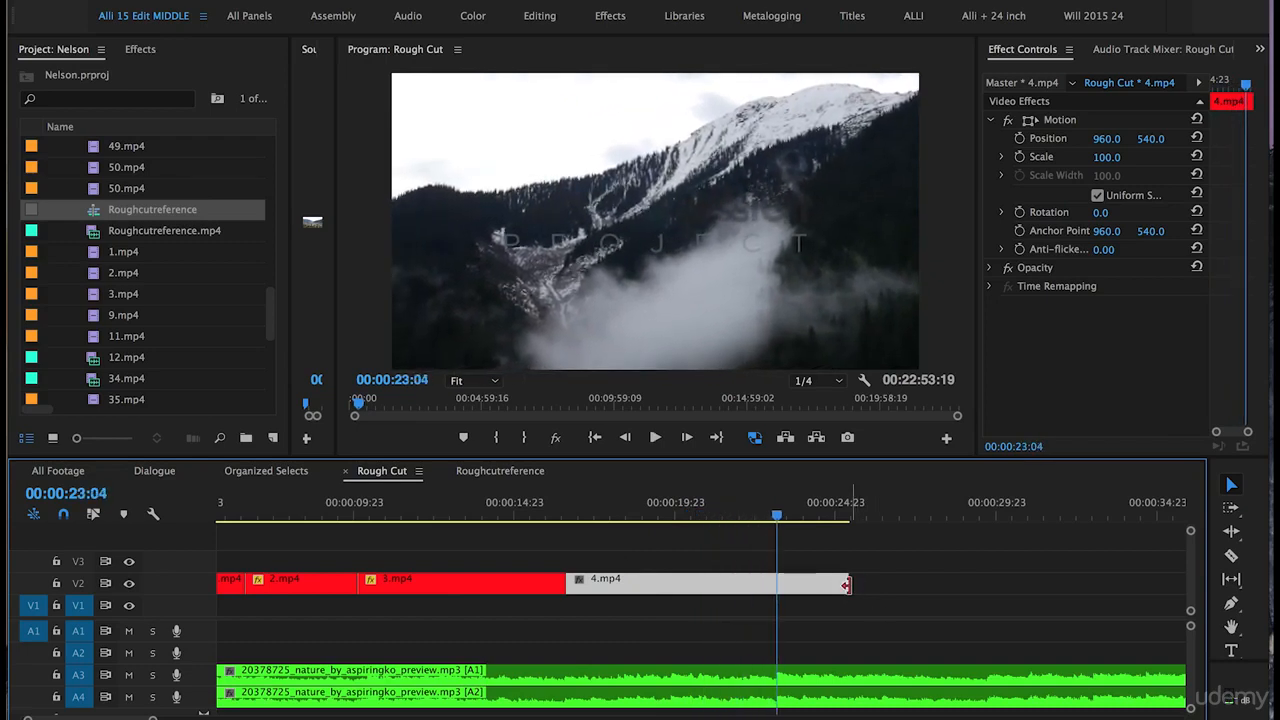
drag(846, 585, 776, 585)
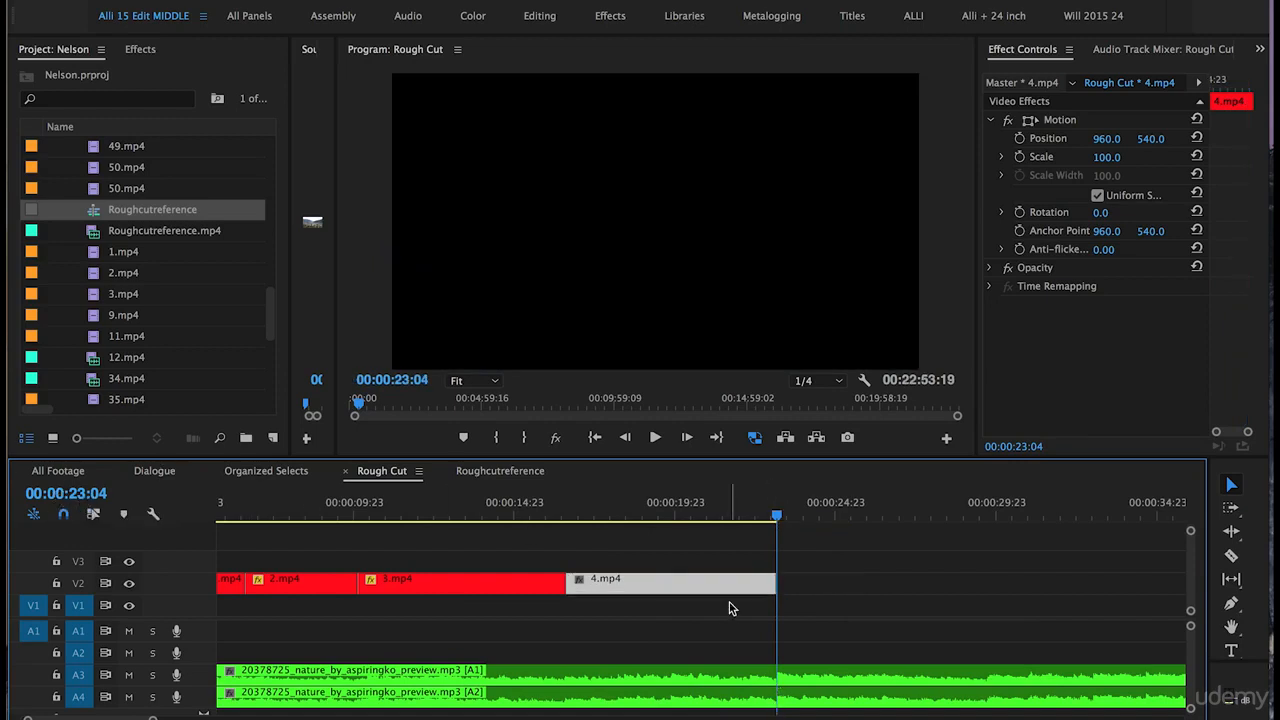
Step: Move 5.mp4 left on V2 to sit directly after 4.mp4
key(minus)
key(minus)
click(732, 508)
drag(578, 590, 447, 590)
click(400, 515)
Step: Save, trim 5.mp4's start at about 00:00:30:09, and slide it against 4.mp4
key(equal)
drag(650, 516, 706, 517)
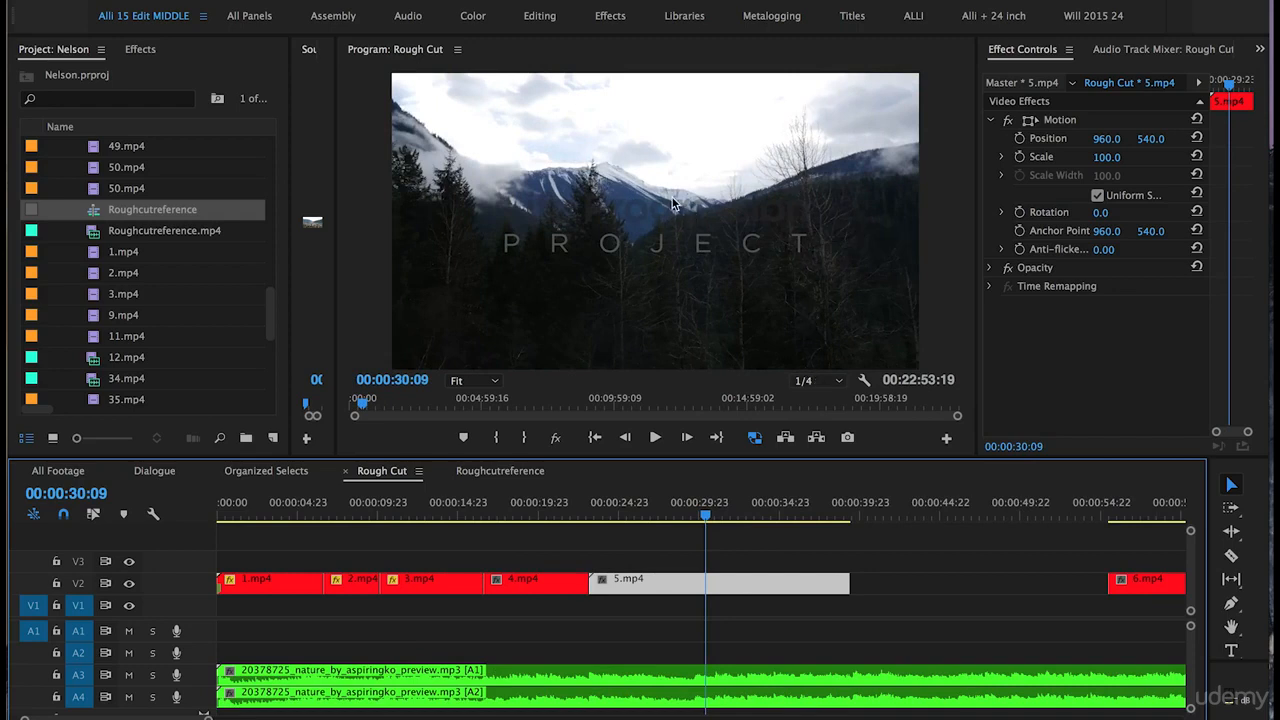
key(super+s)
drag(590, 580, 717, 578)
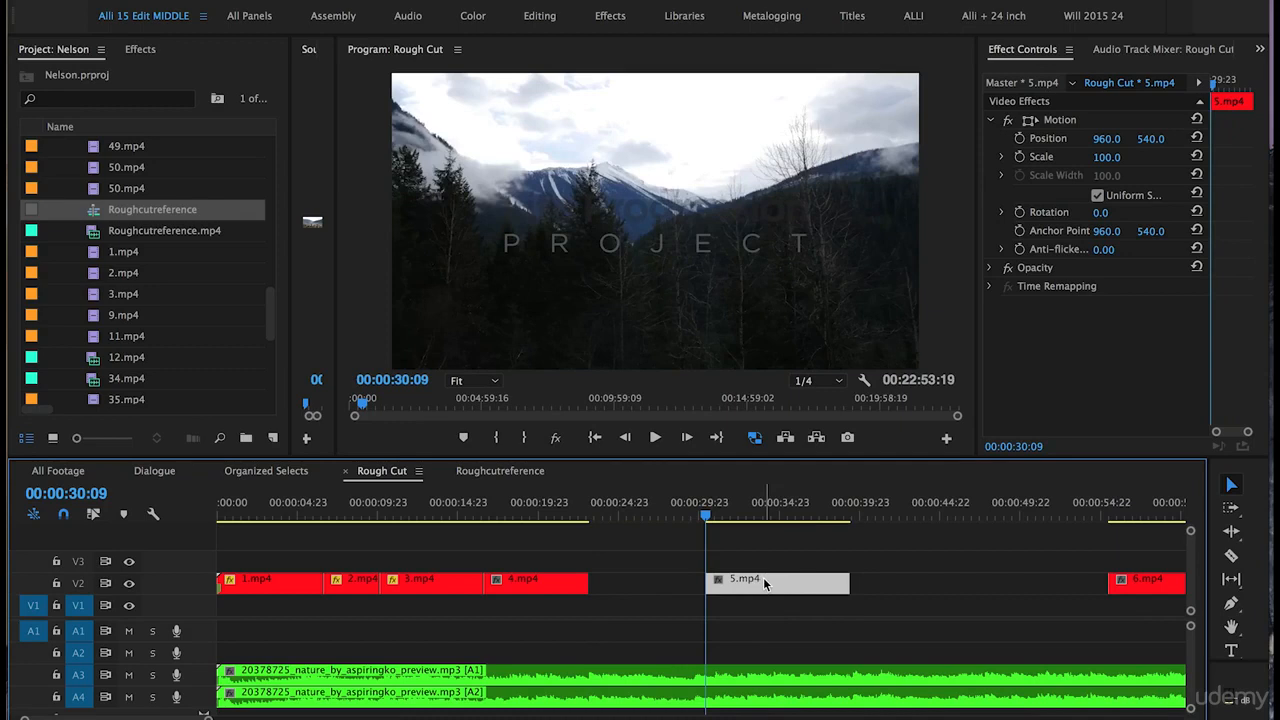
drag(763, 577, 646, 578)
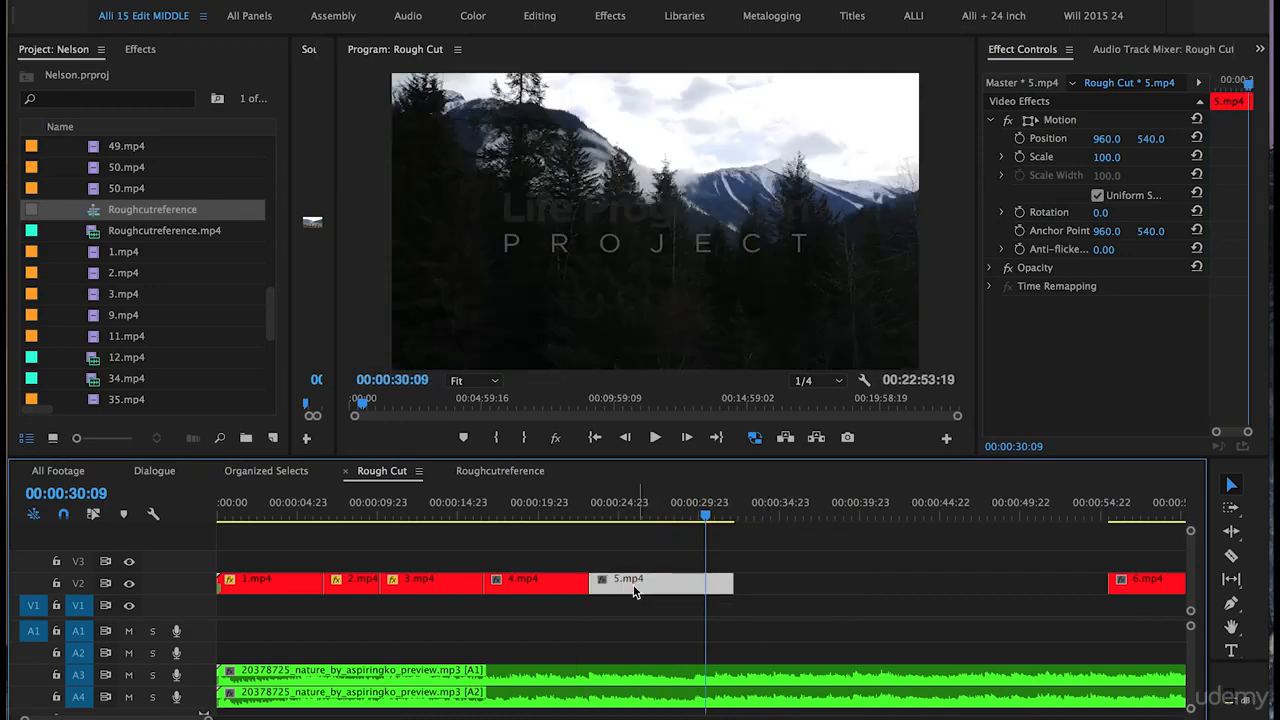
Step: Review the edit and trim the end of 5.mp4 at 00:00:29:19
click(570, 512)
key(space)
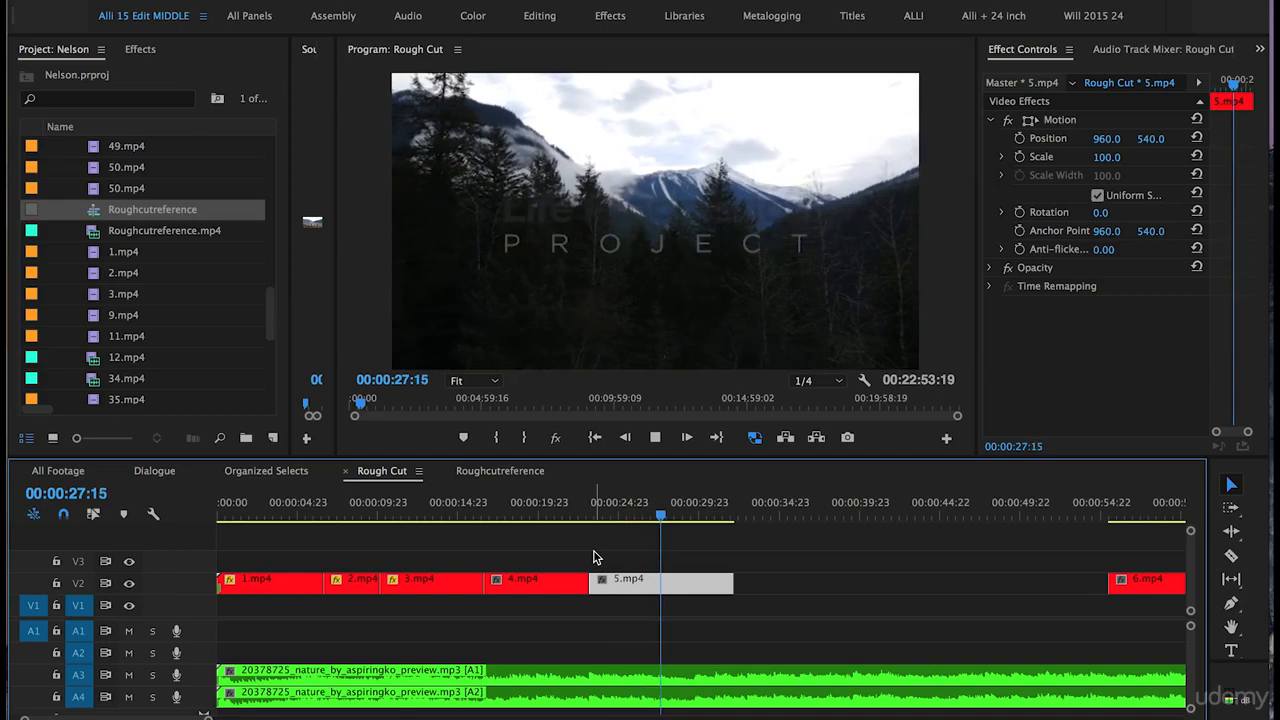
key(space)
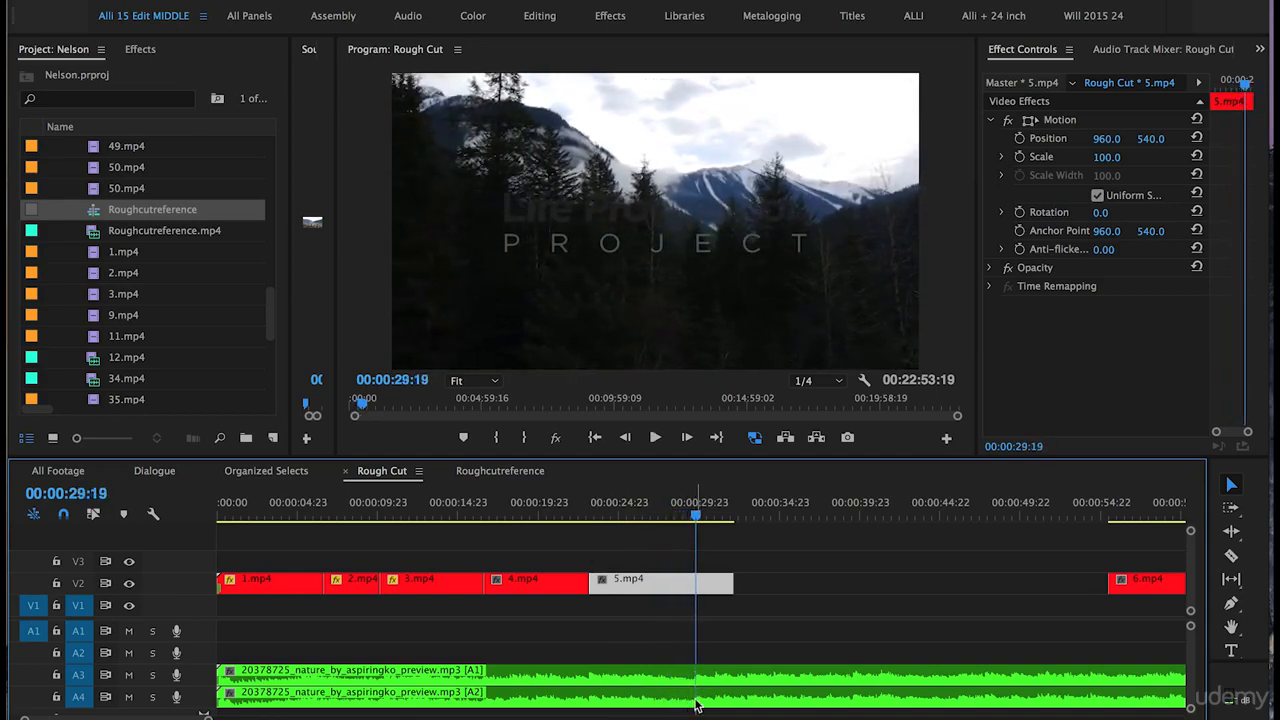
click(749, 588)
drag(732, 584, 699, 581)
key(minus)
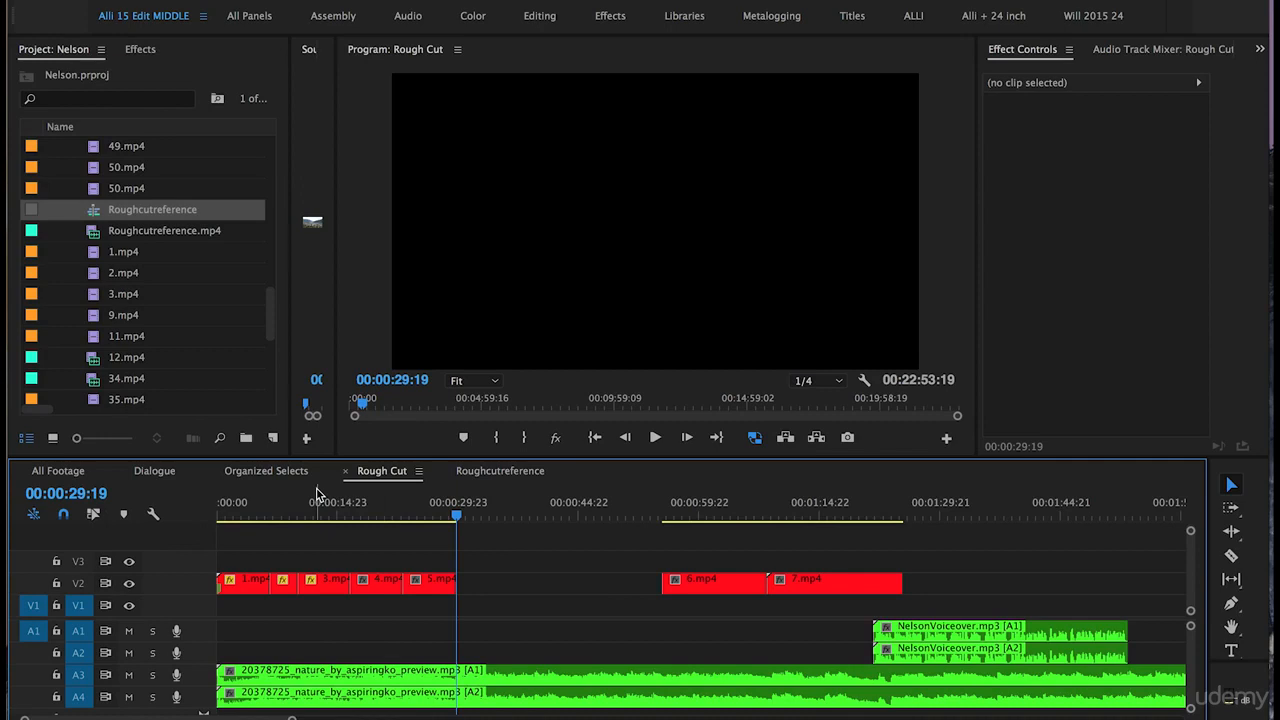
Step: Select 6.mp4 and 7.mp4 together and play back from about 00:00:28:04
drag(805, 549, 517, 591)
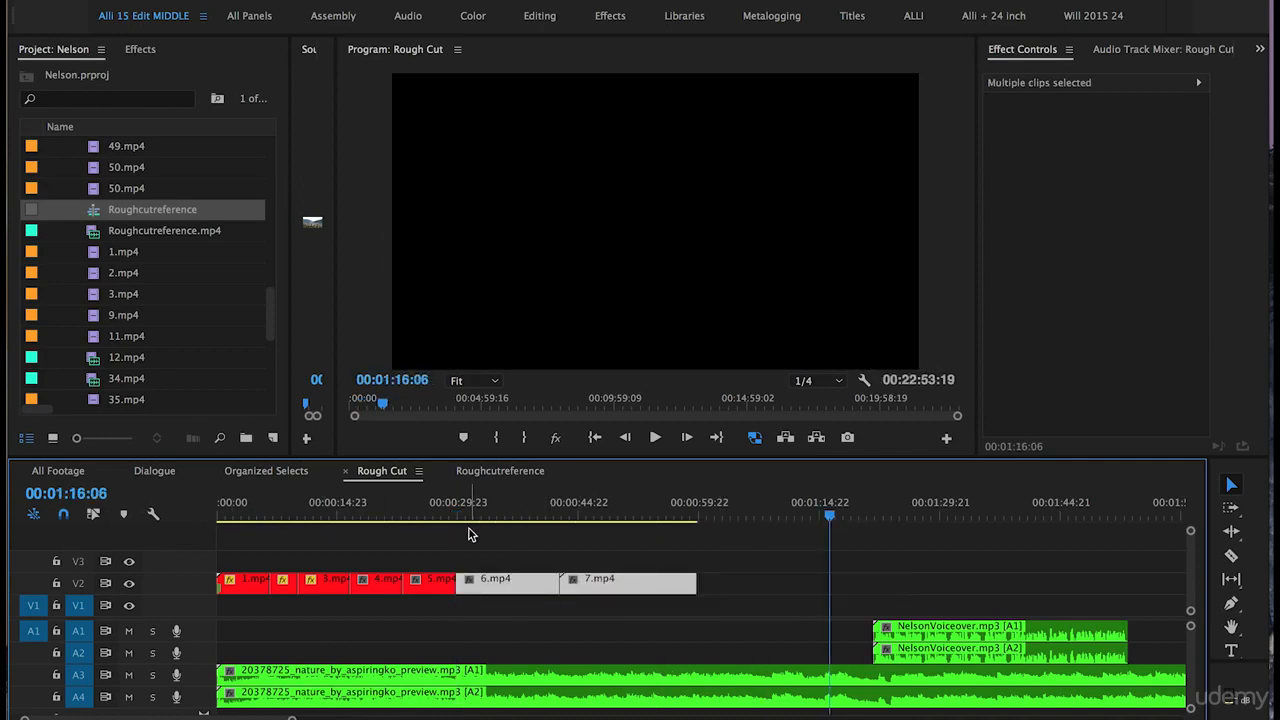
click(445, 512)
key(space)
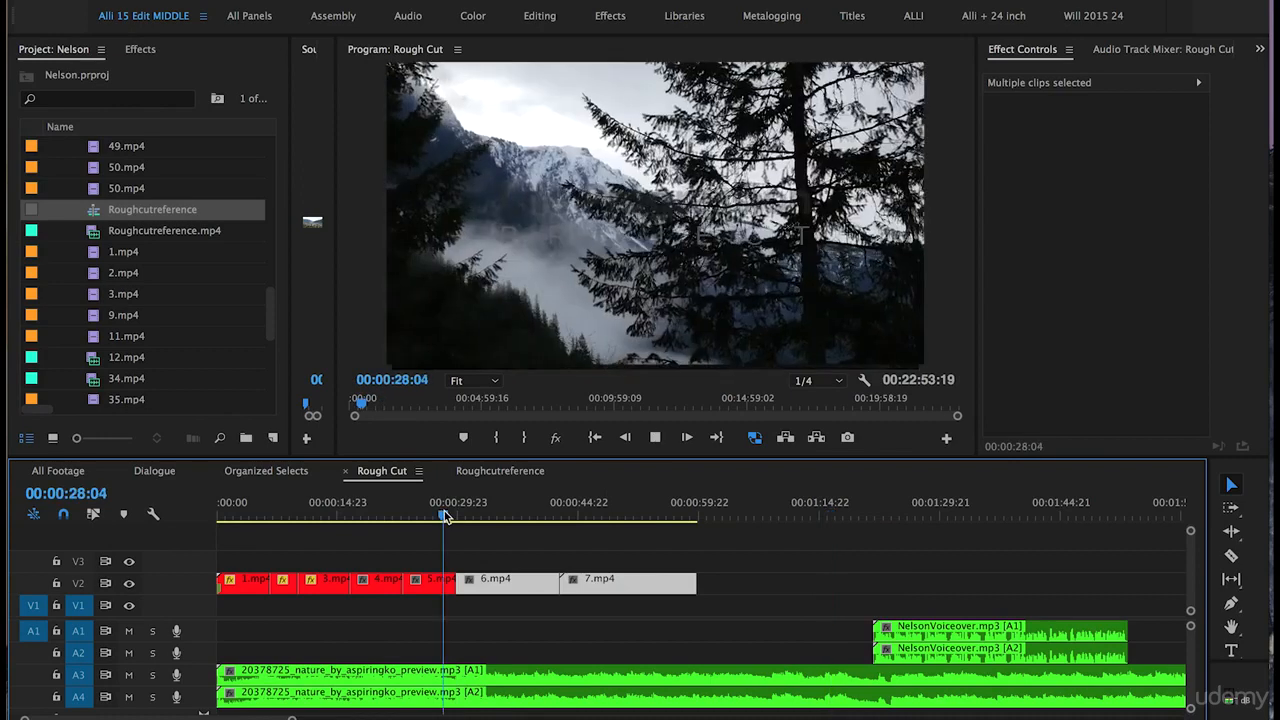
key(=)
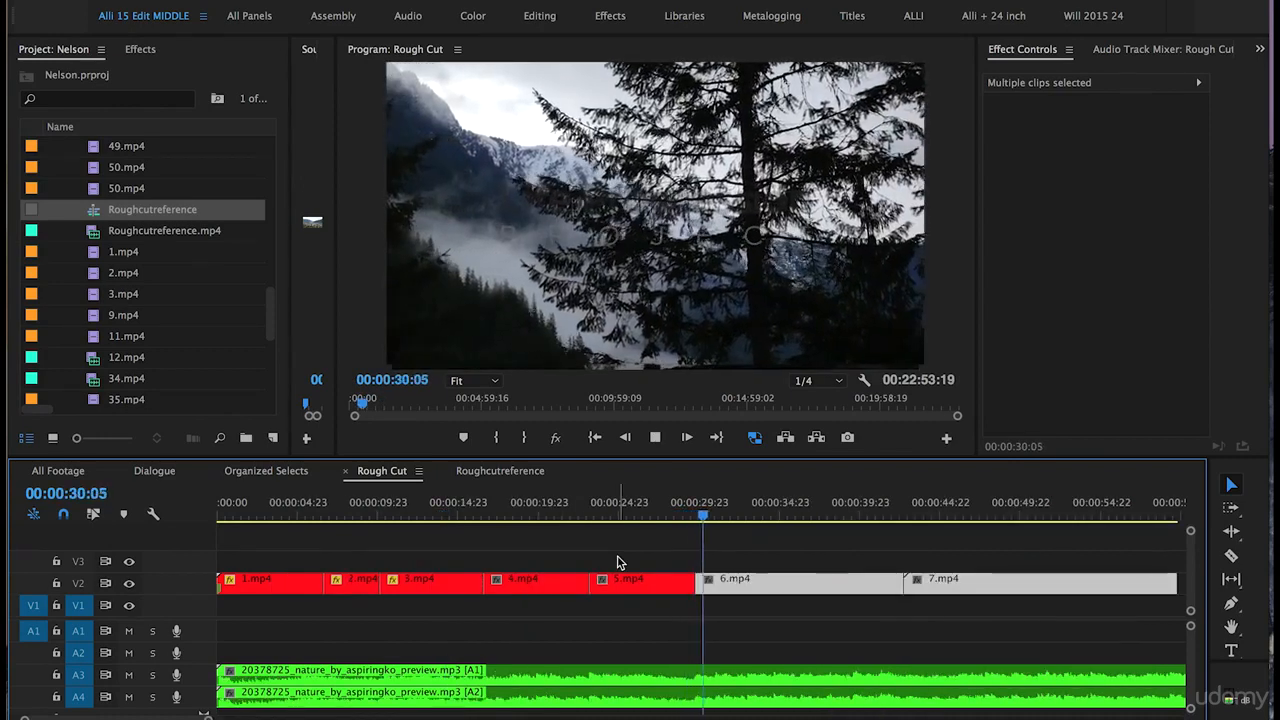
click(670, 553)
Step: Stop at 00:00:32:22 and trim the start of 6.mp4 to that point
key(=)
key(-)
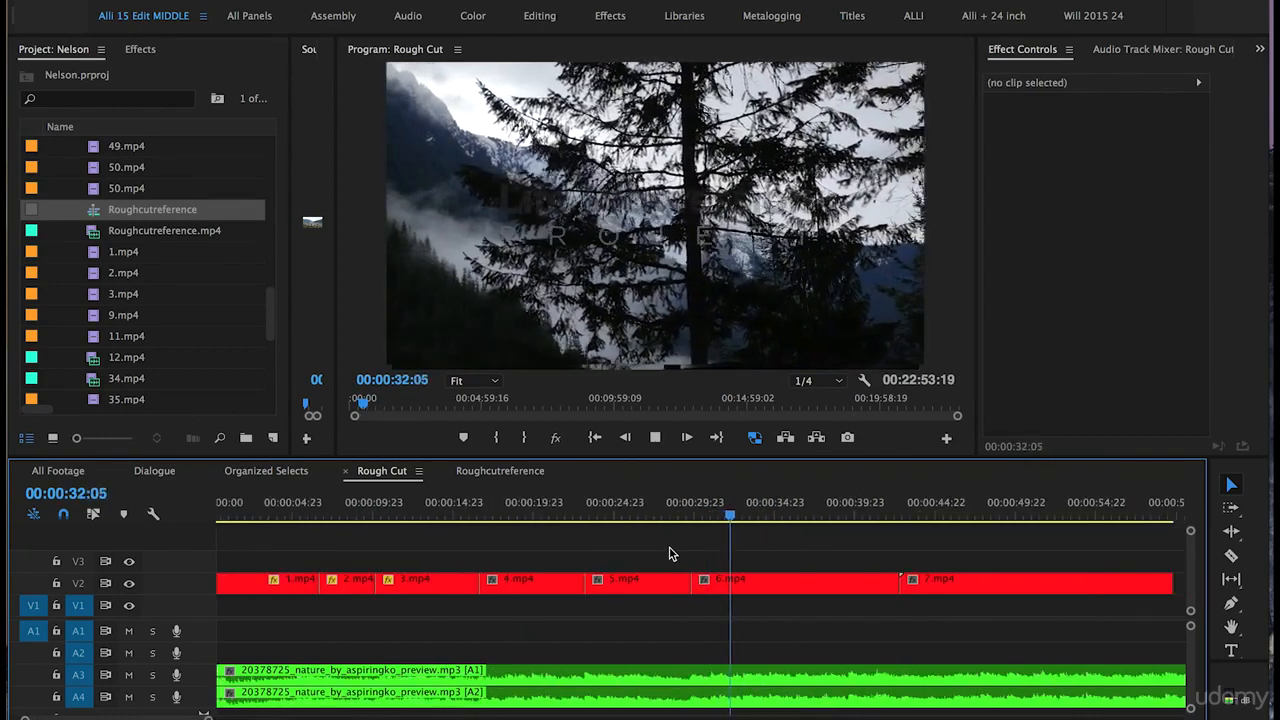
key(=)
key(space)
drag(628, 584, 727, 584)
key(-)
click(779, 512)
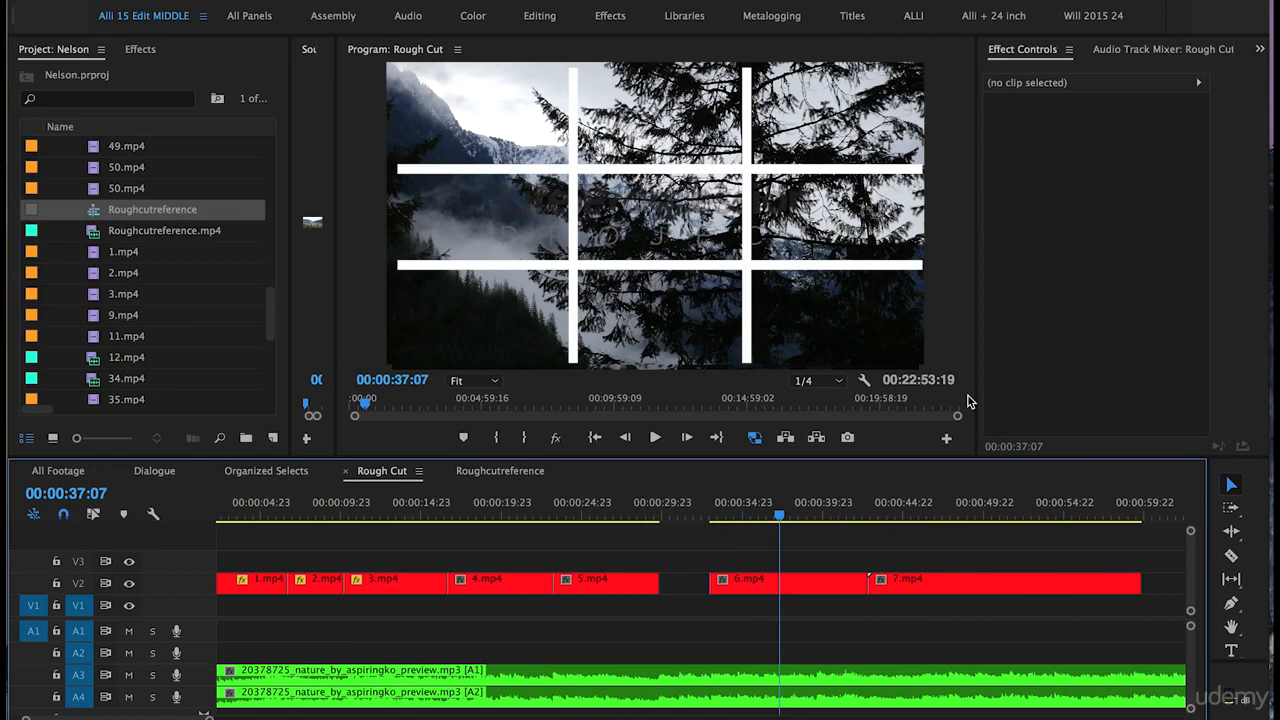
Step: Slide 6.mp4 against 5.mp4 and move 7.mp4 to start at 00:00:36:08
drag(767, 597, 717, 591)
click(652, 502)
key(space)
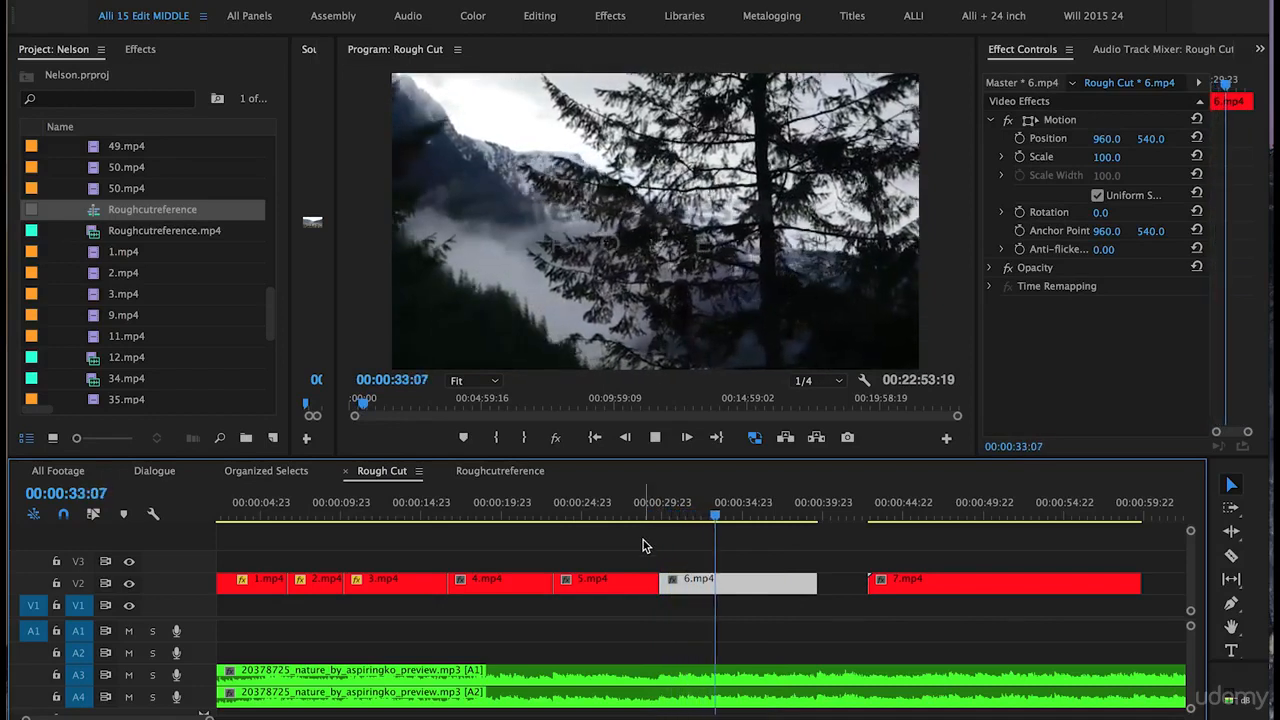
key(equal)
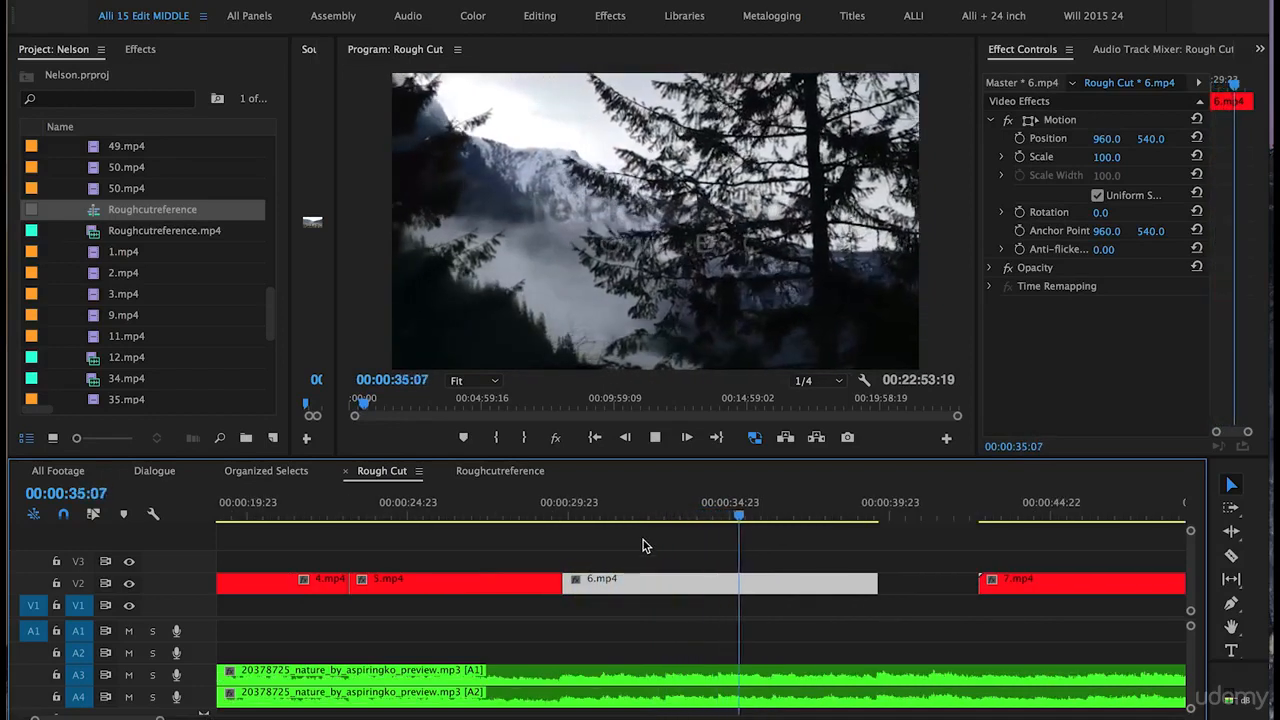
key(space)
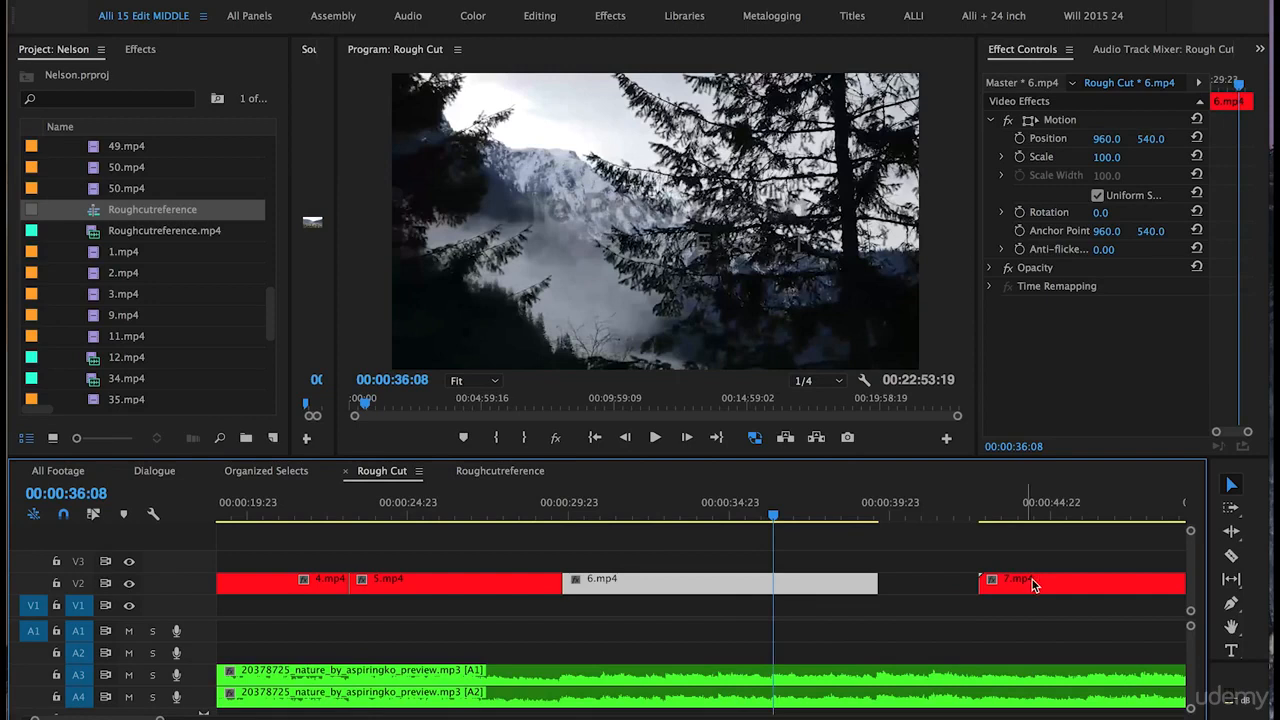
drag(1031, 590, 826, 597)
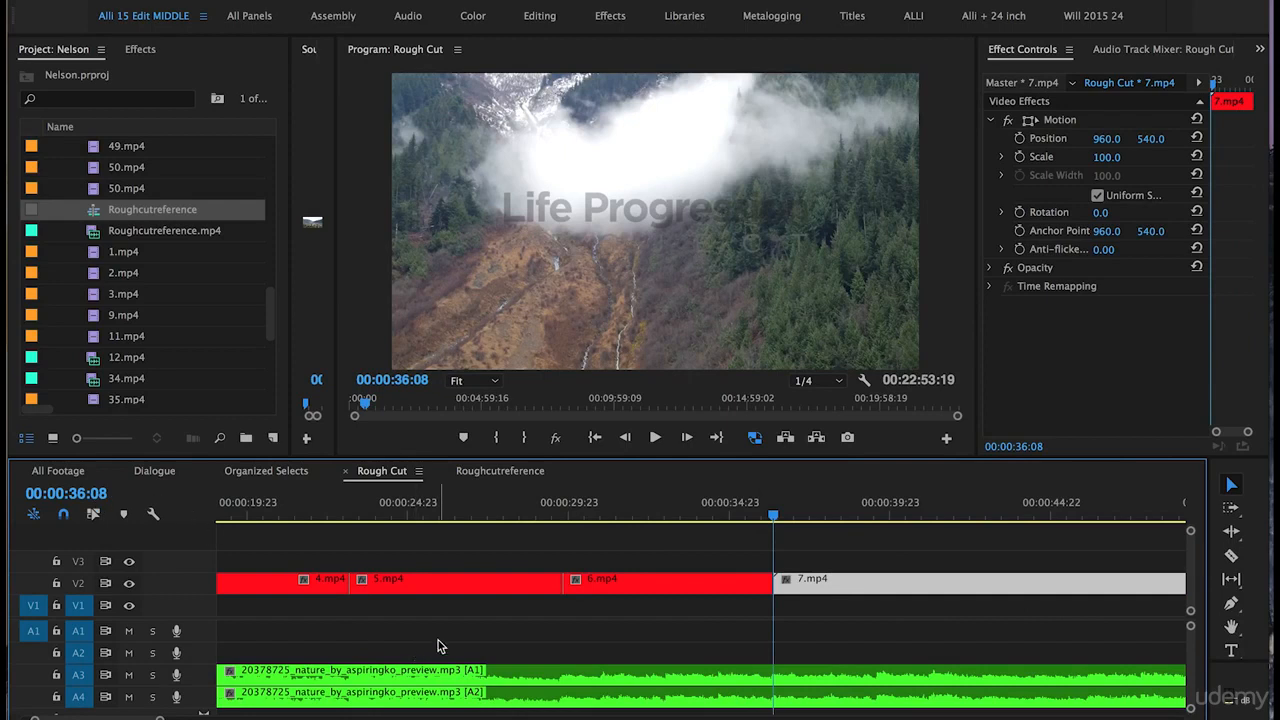
Step: Trim 7.mp4's head, butt it against 6.mp4, and shorten its end by about 4 seconds
click(713, 504)
key(space)
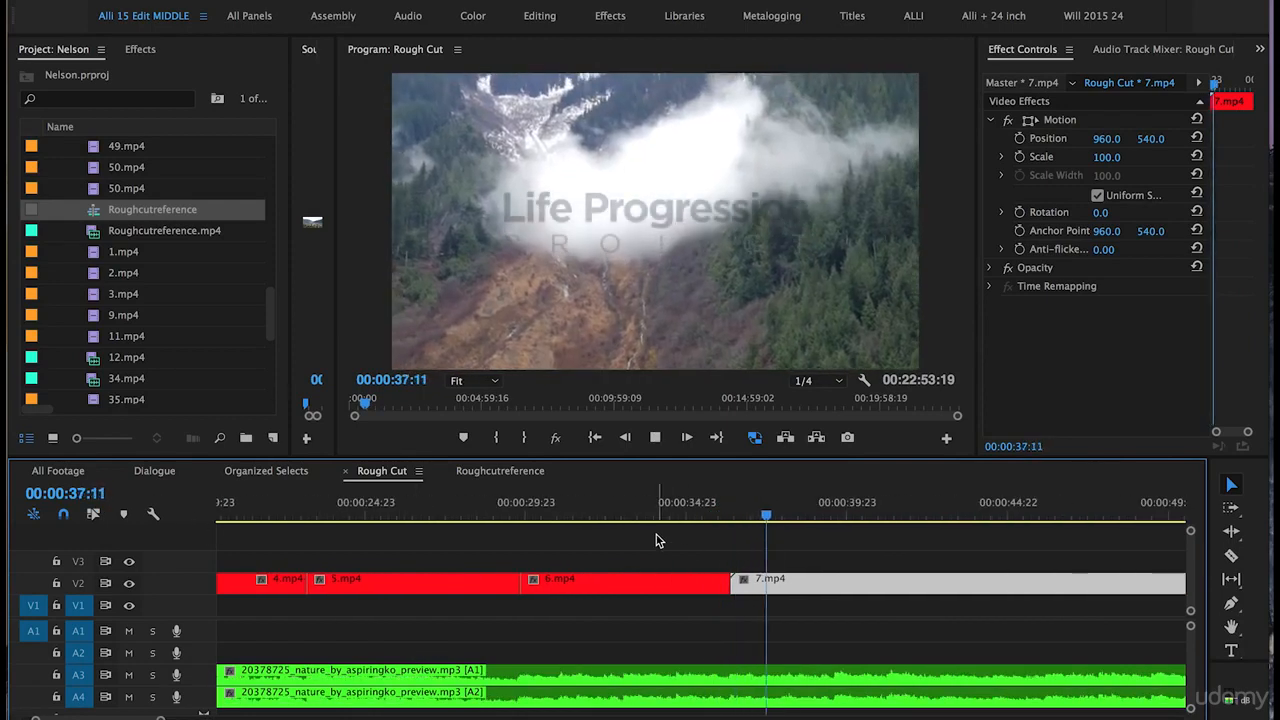
key(minus)
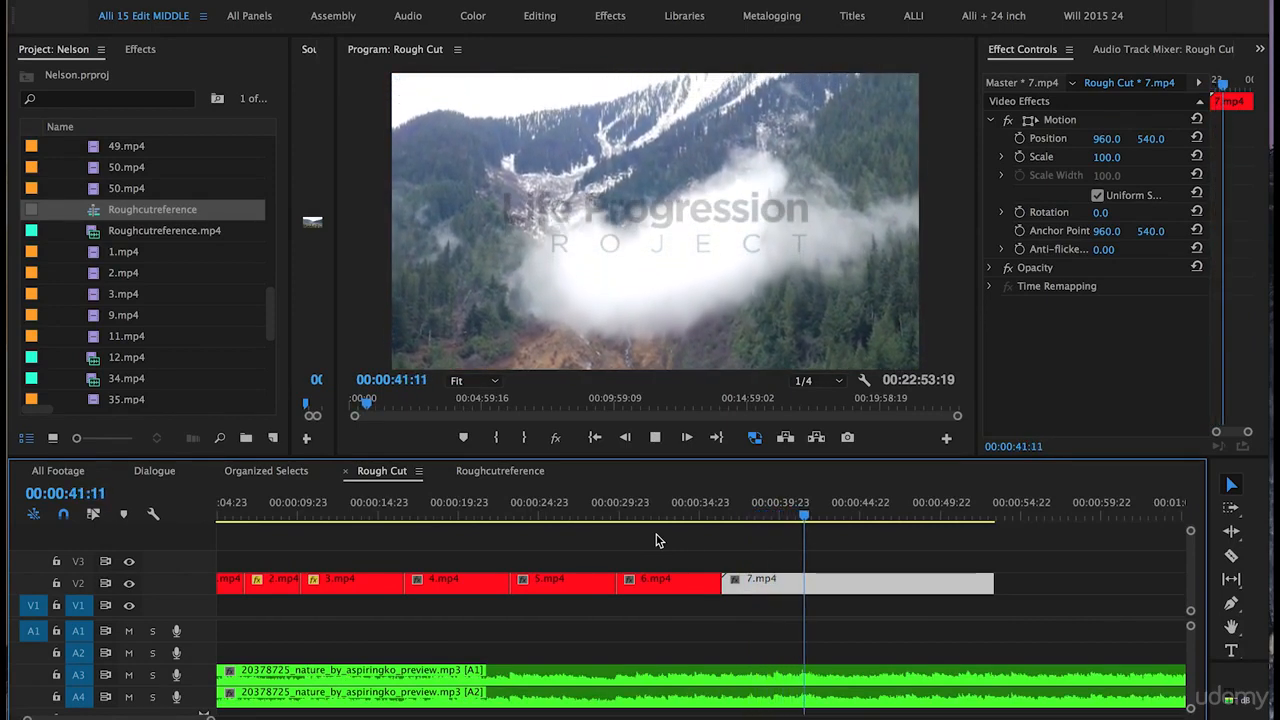
click(797, 566)
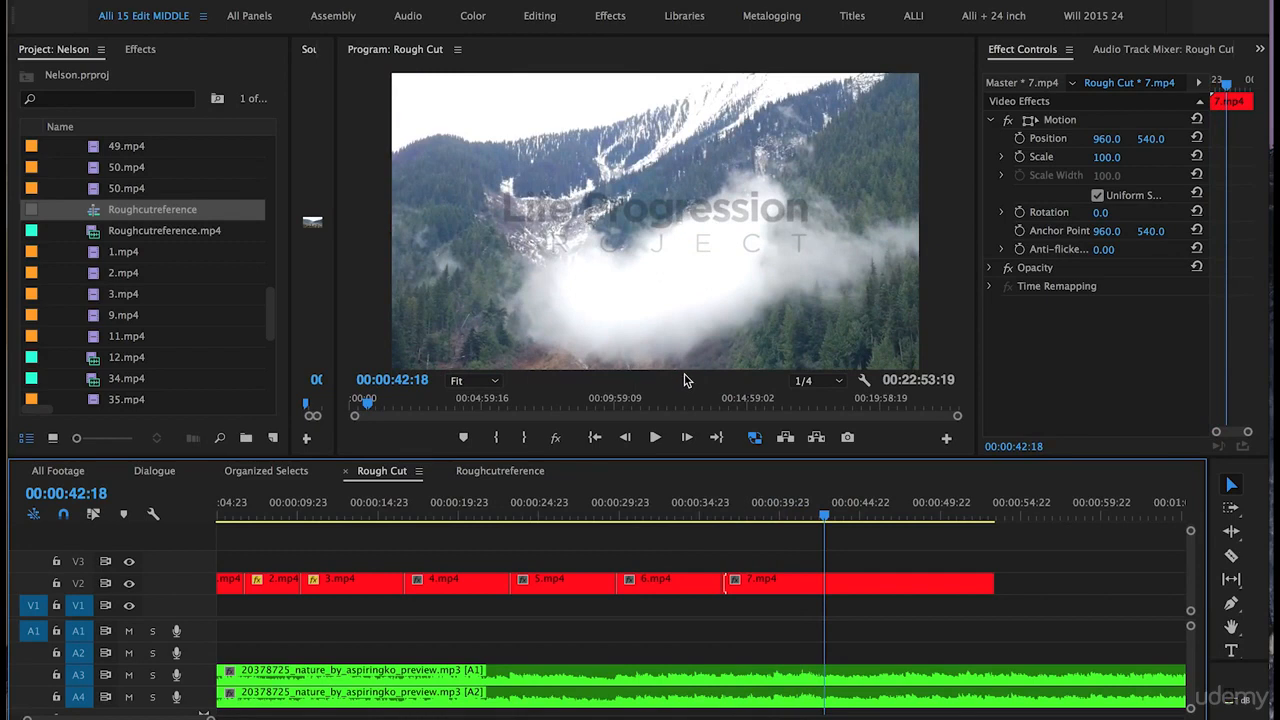
drag(727, 580, 795, 585)
drag(697, 514, 763, 516)
key(equal)
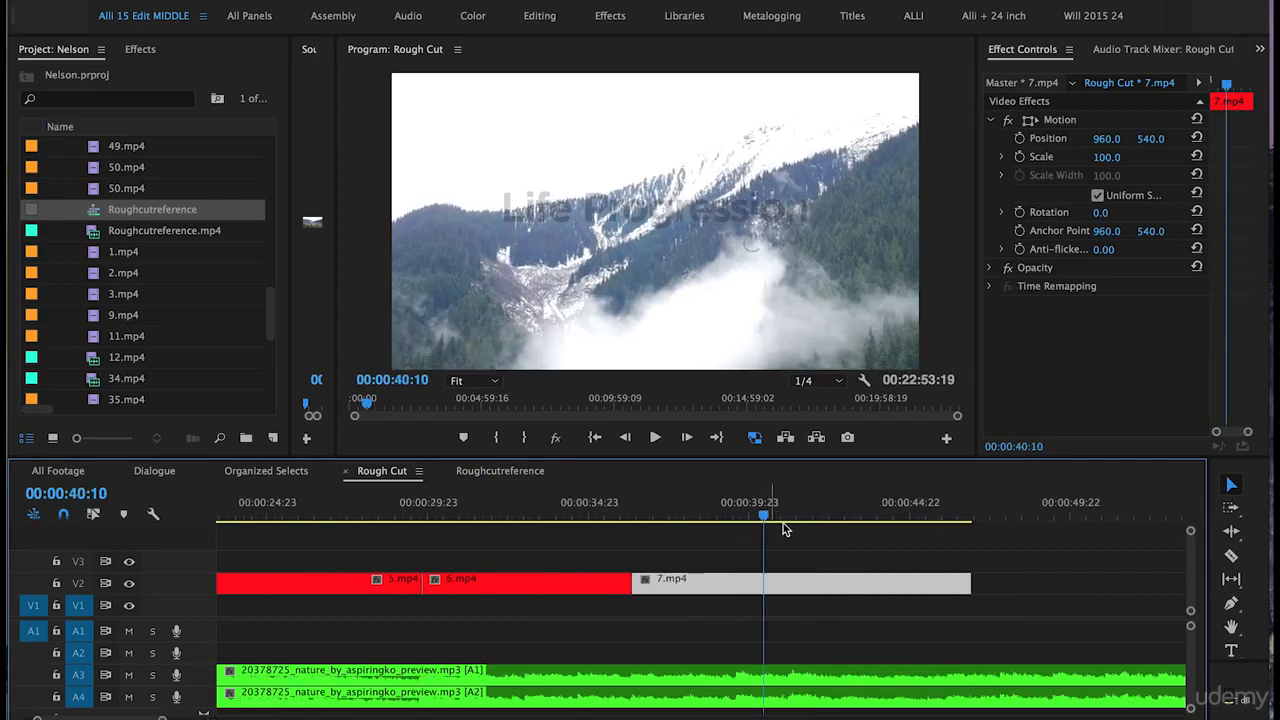
drag(970, 583, 763, 581)
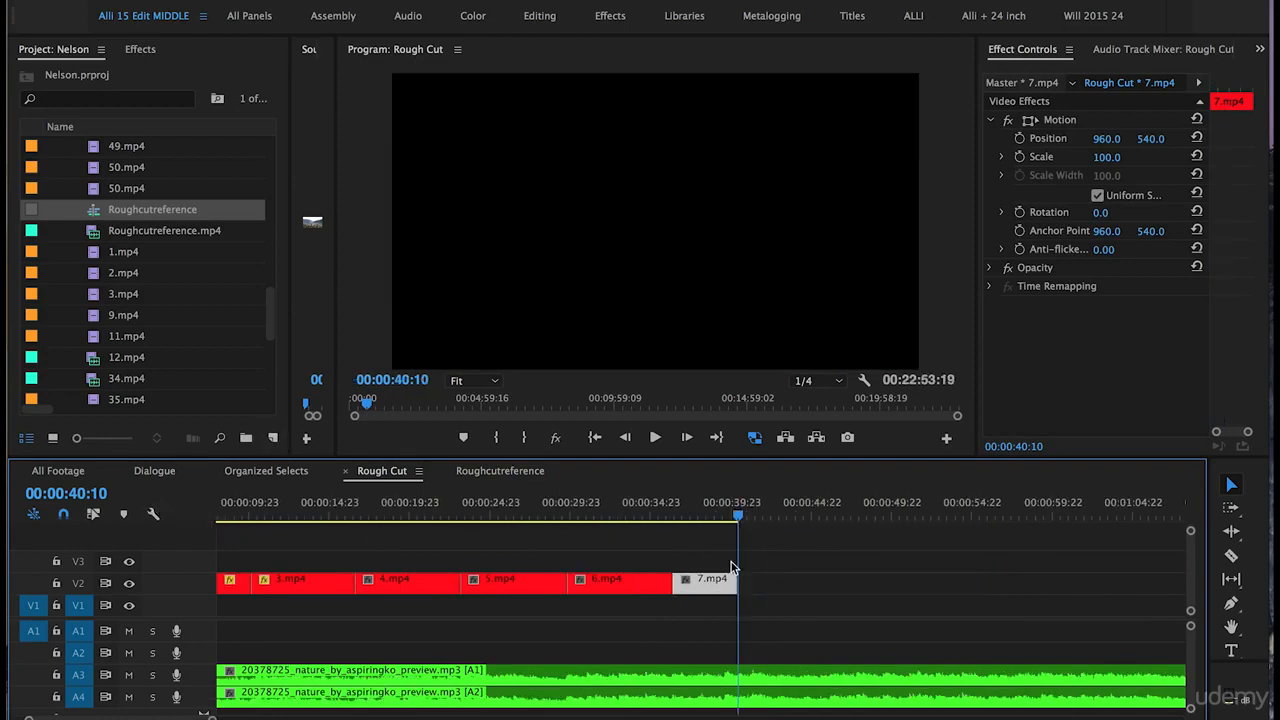
Step: Drag the NelsonVoiceover clips on A1/A2 earlier so they begin under 5.mp4
key(minus)
key(minus)
key(minus)
key(minus)
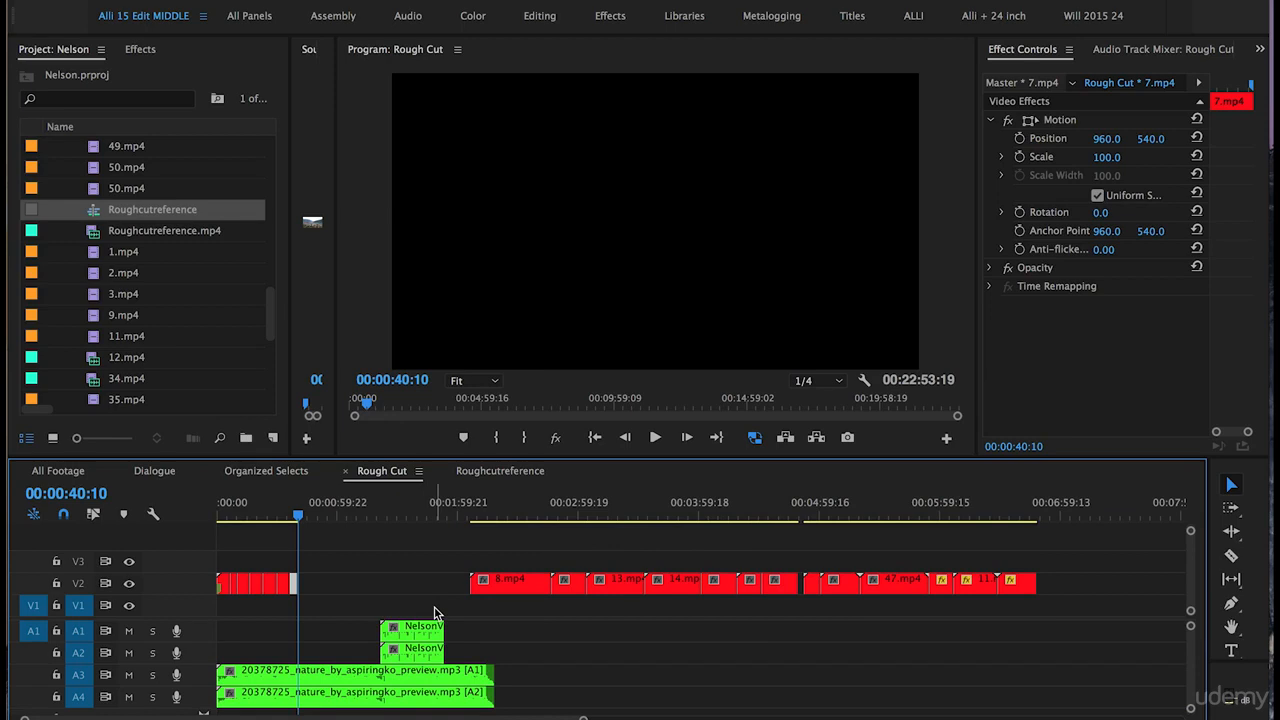
click(390, 655)
drag(418, 634, 304, 637)
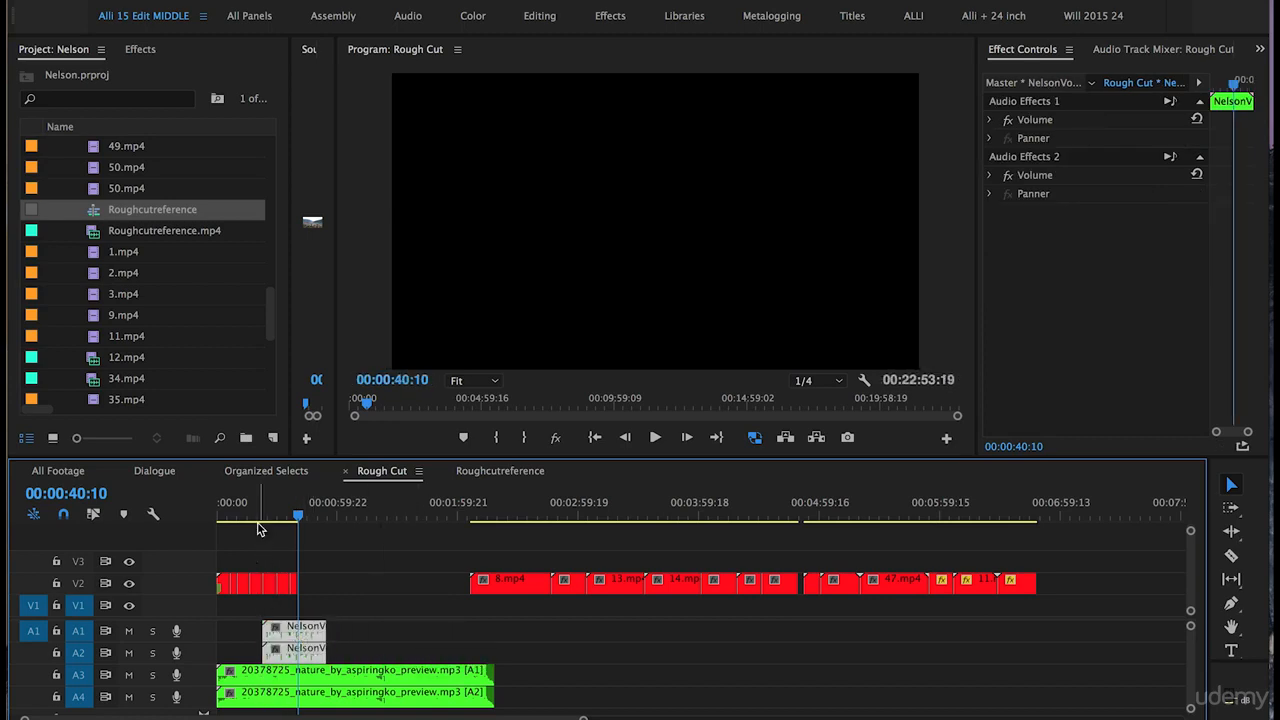
Step: Park the playhead where 5.mp4 begins near 00:00:23 and preview the voiceover entry
click(254, 515)
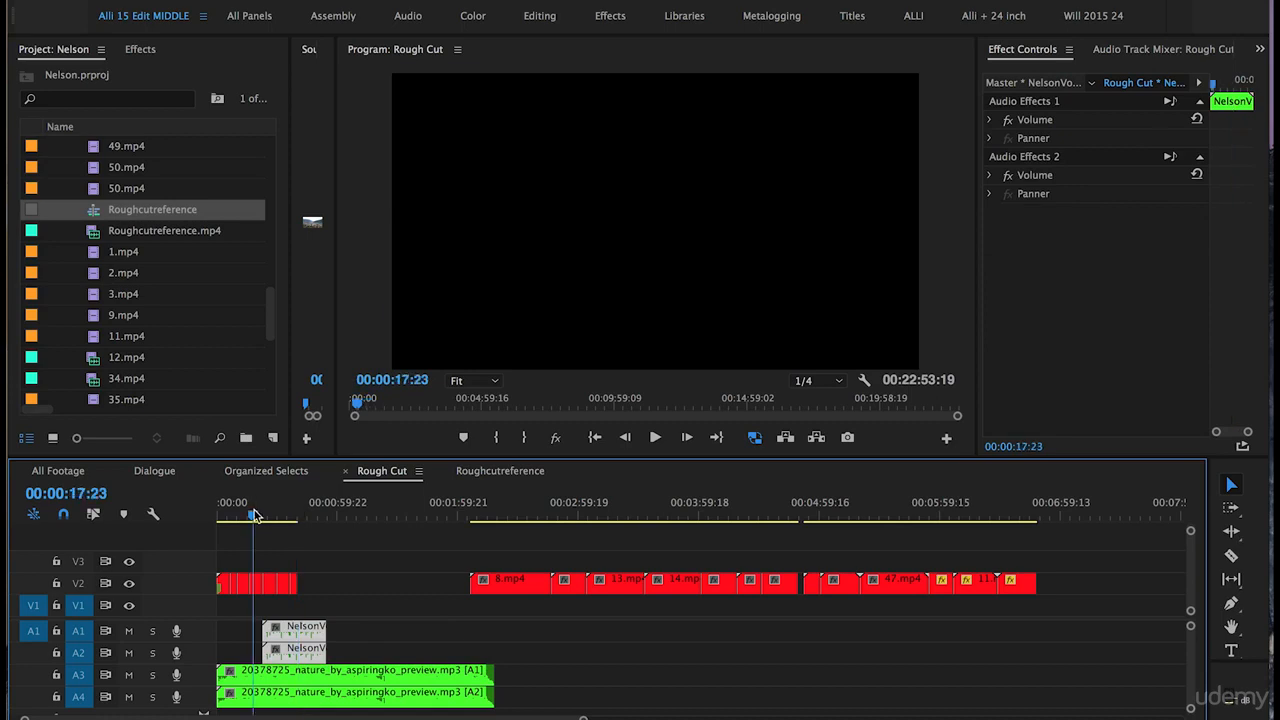
key(=)
key(=)
key(=)
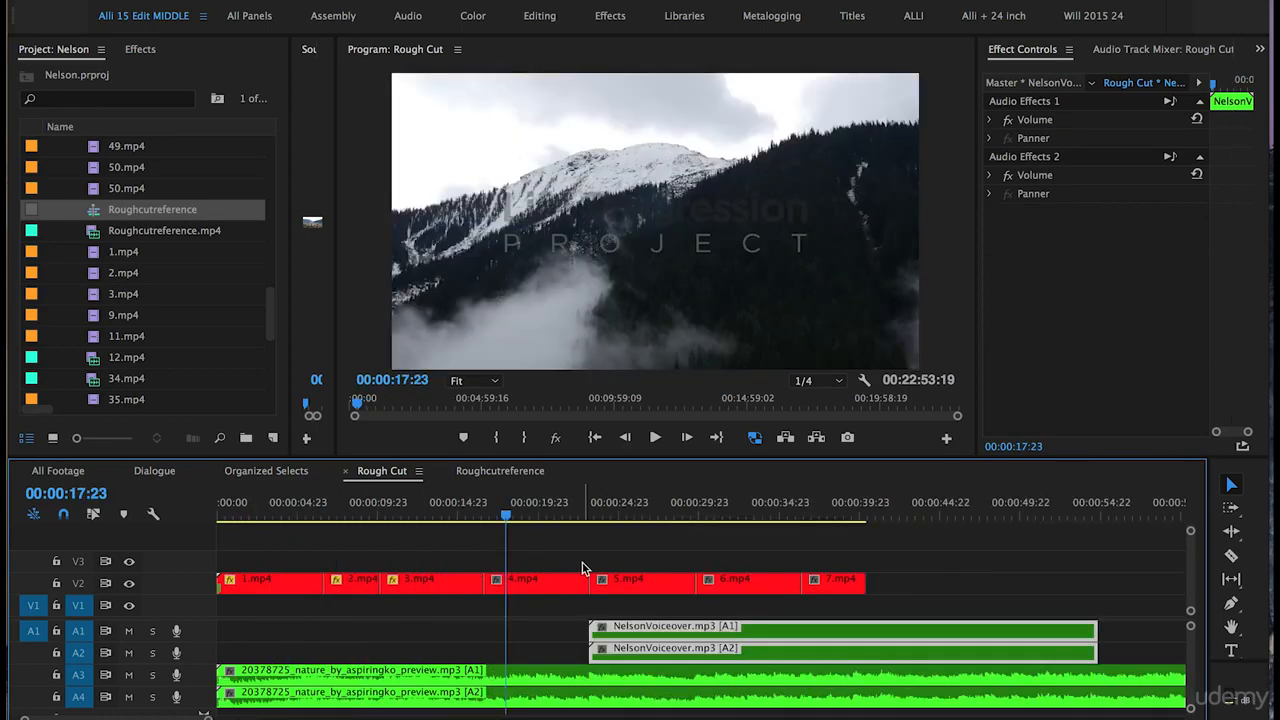
click(592, 516)
click(599, 516)
drag(599, 516, 588, 516)
click(542, 516)
key(space)
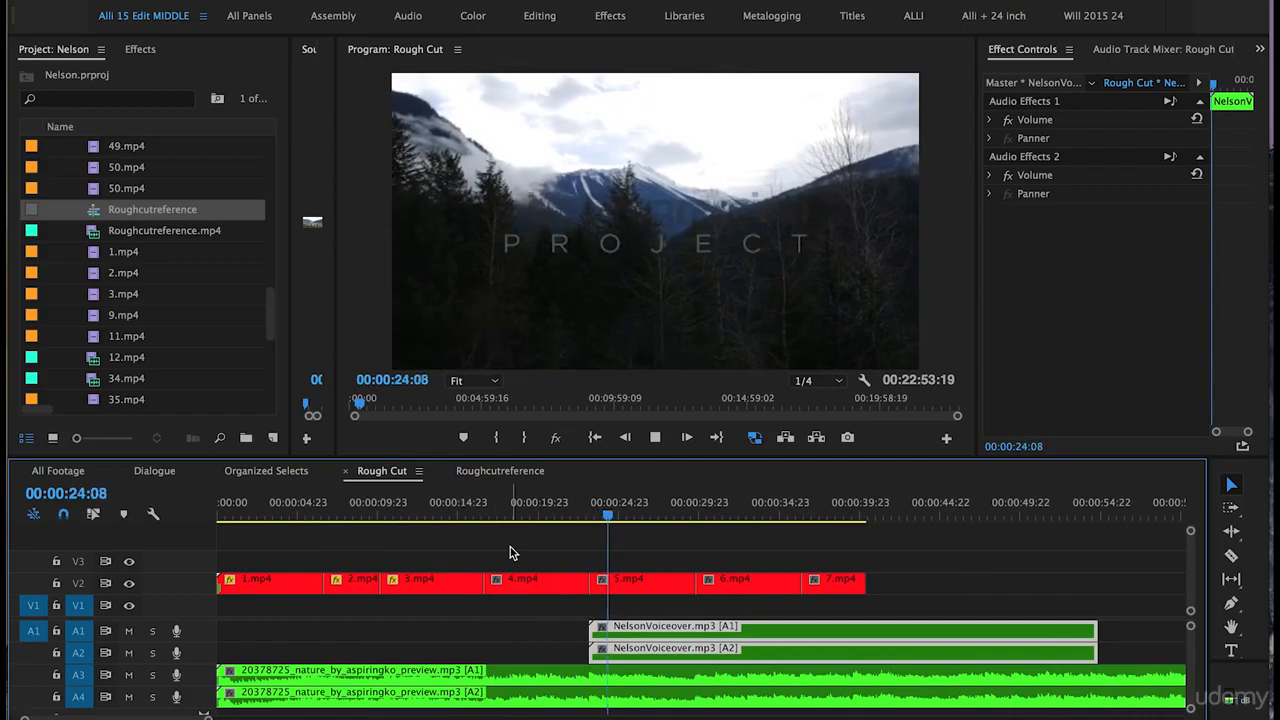
key(space)
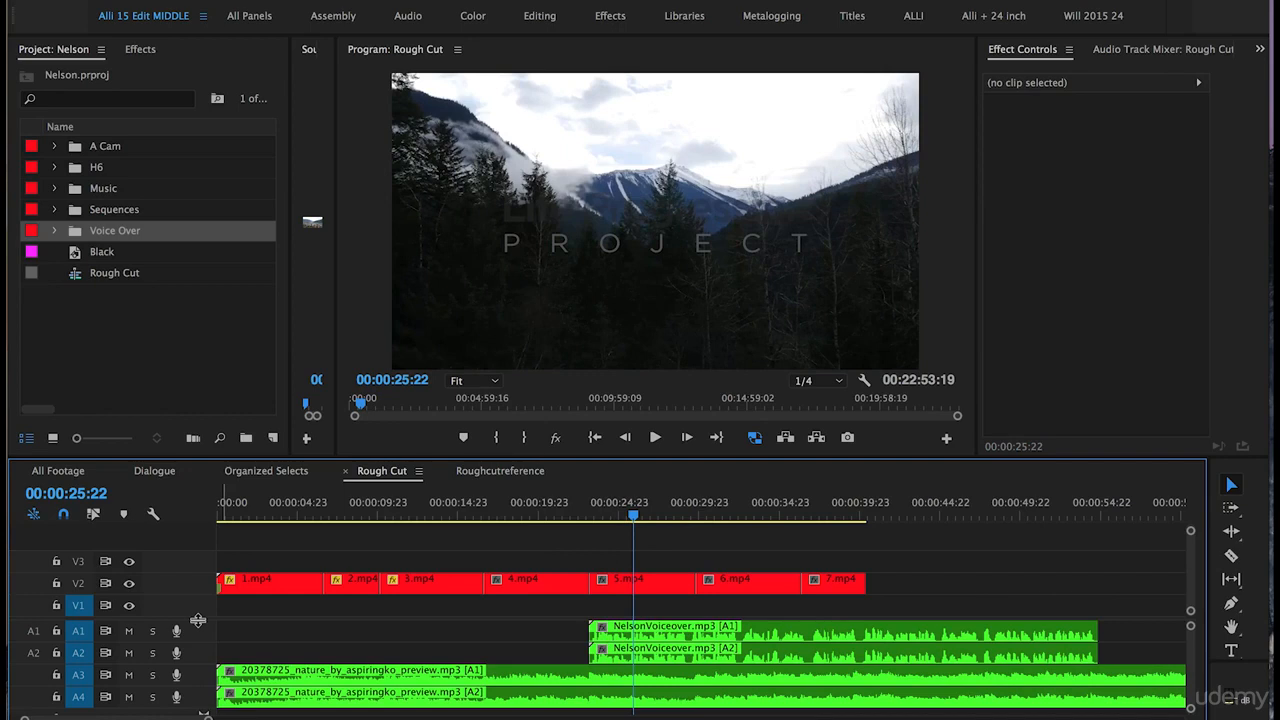
Step: Enlarge track A3 and add Pen-tool volume keyframes lowering the music where the voiceover starts
drag(198, 620, 205, 573)
drag(197, 638, 200, 673)
click(591, 516)
key(=)
key(=)
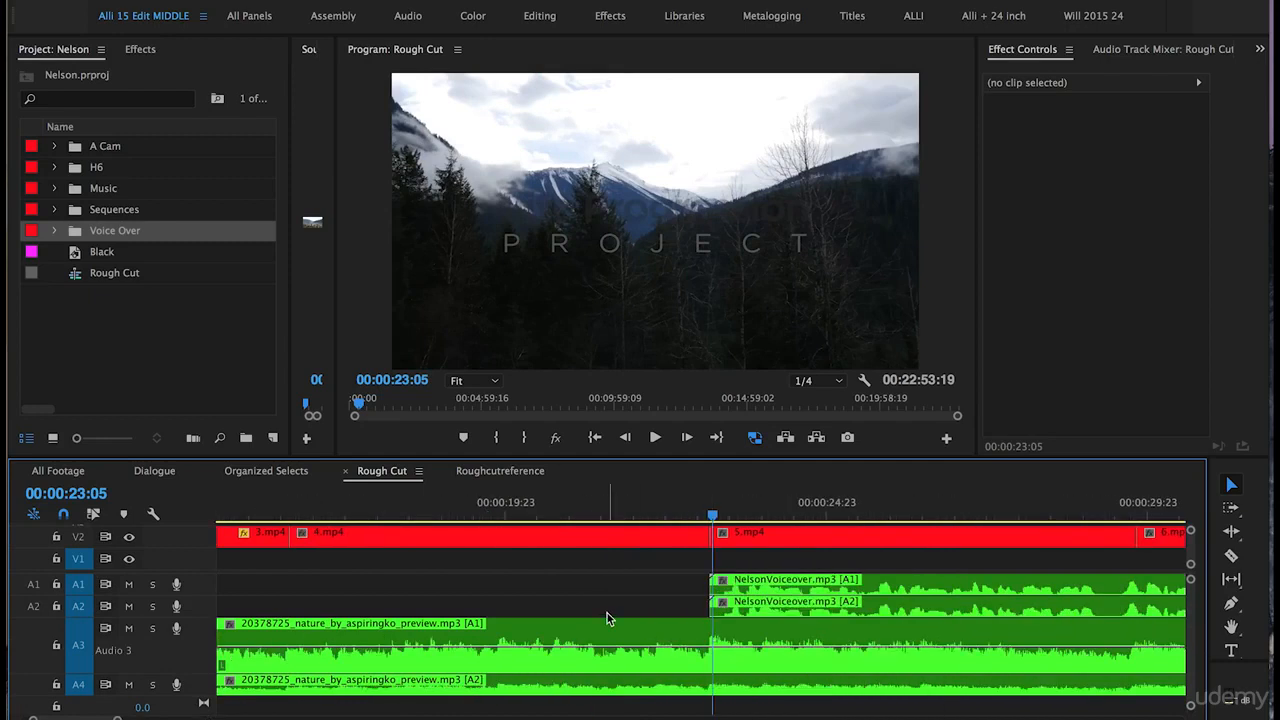
key(p)
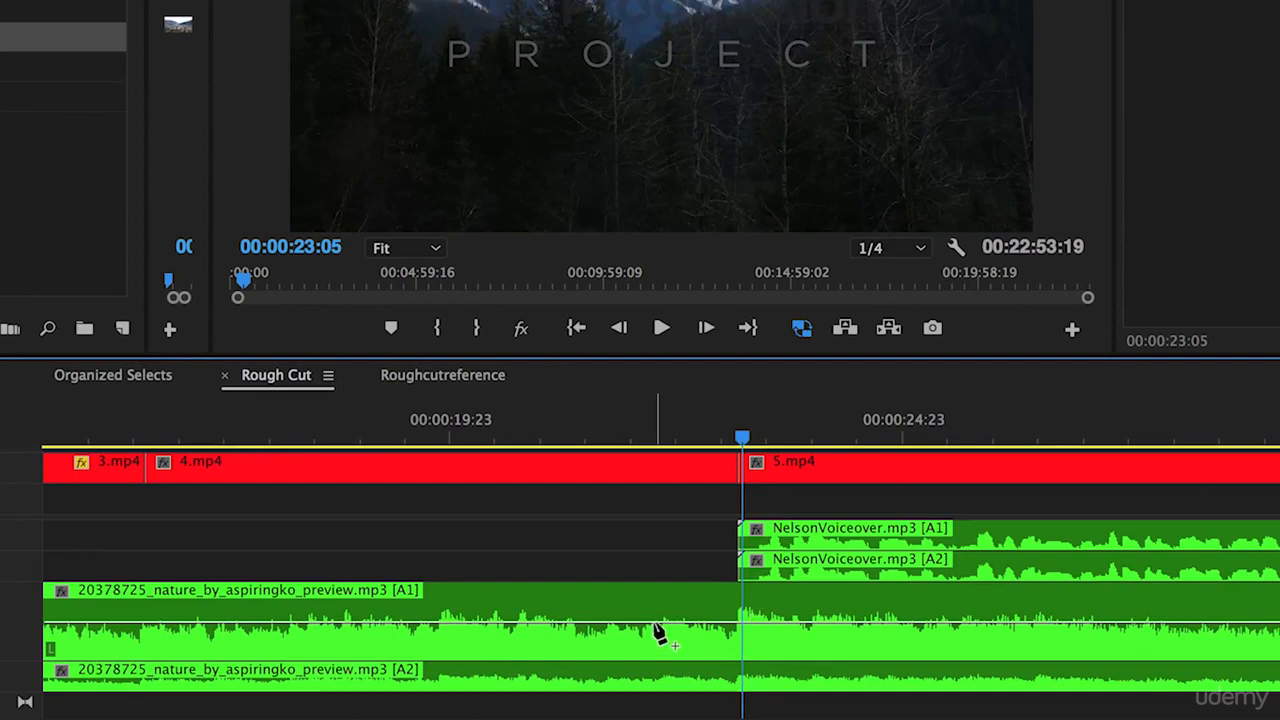
click(657, 625)
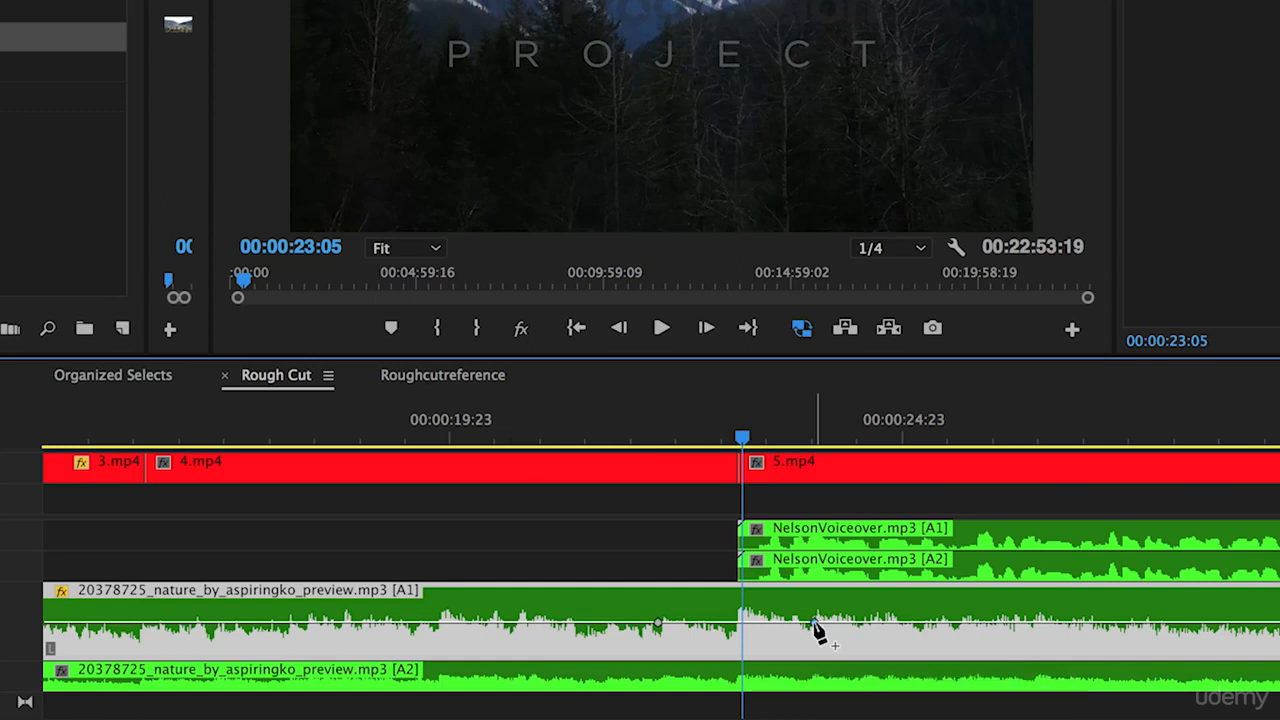
drag(813, 624, 816, 650)
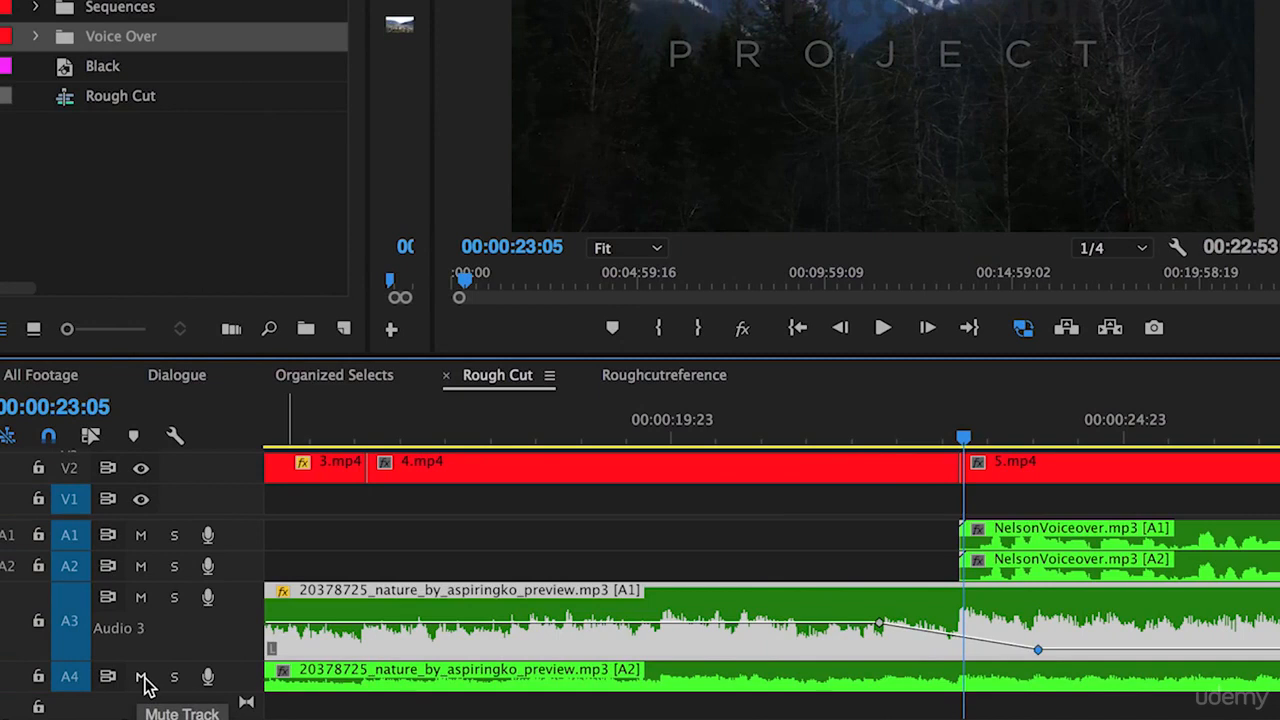
Step: Mute track A4, preview the dip, and set the 24:00 keyframe to -17.69 dB
click(141, 677)
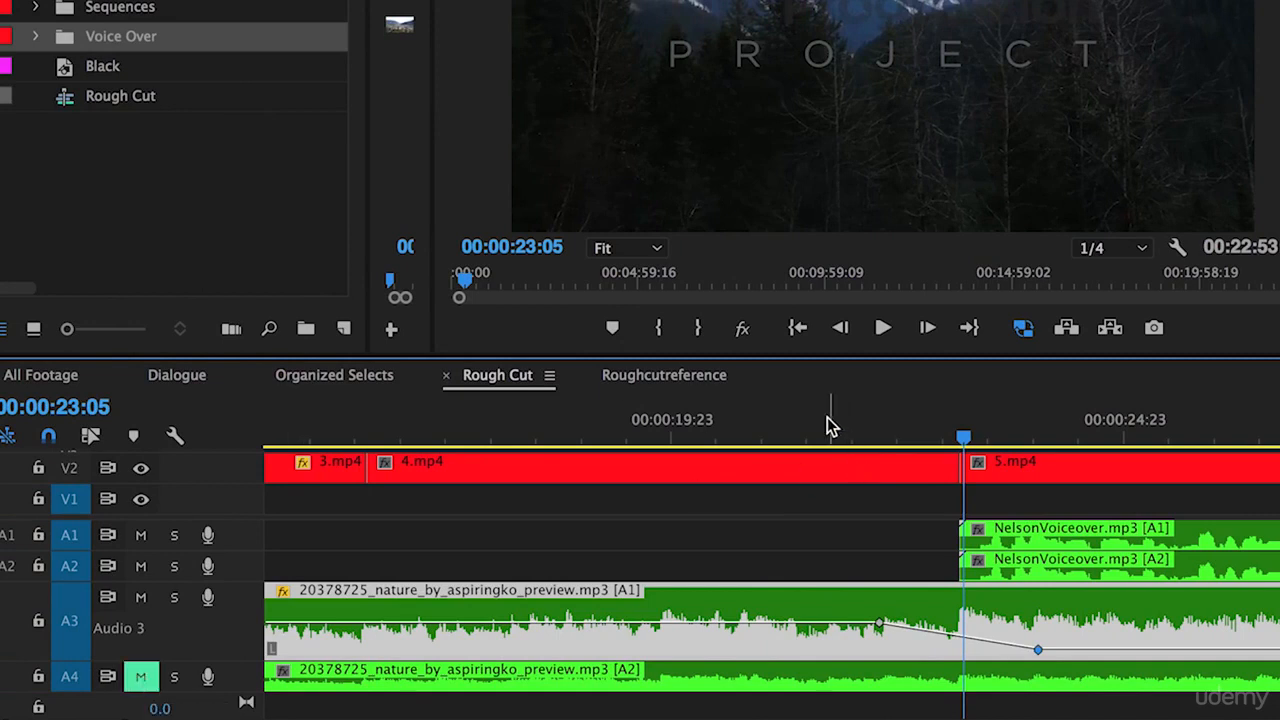
click(786, 430)
key(space)
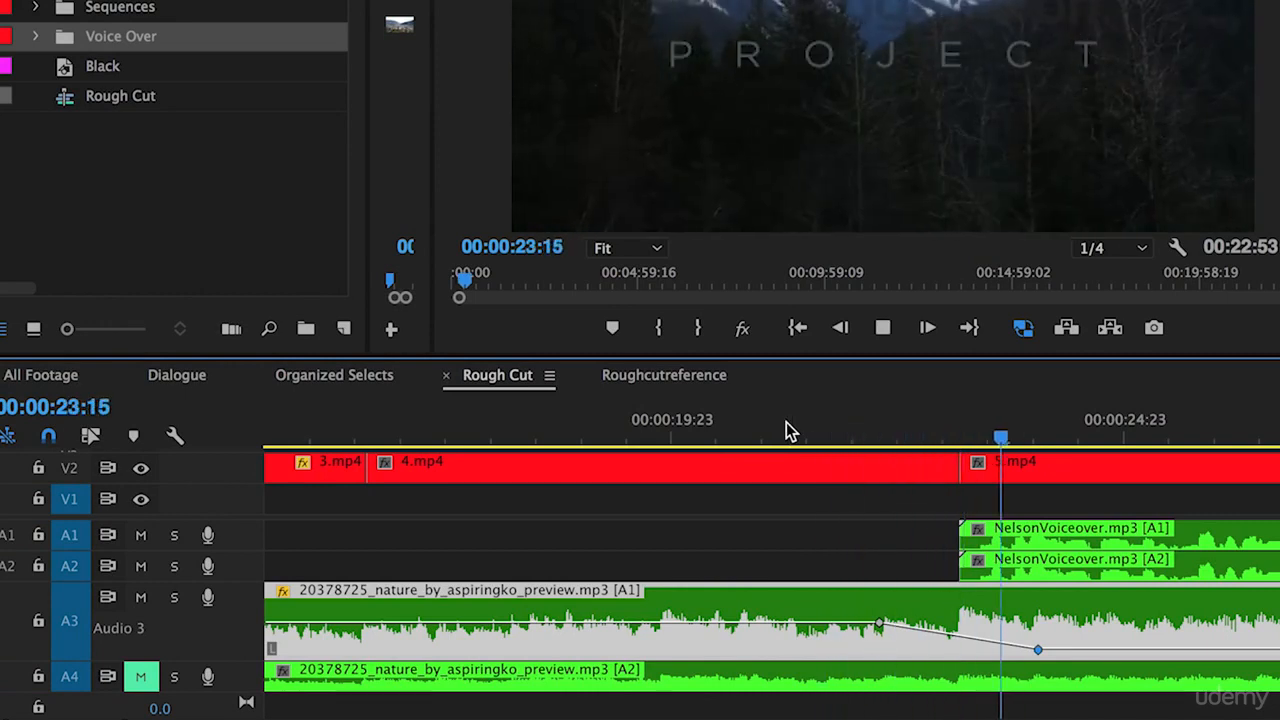
key(space)
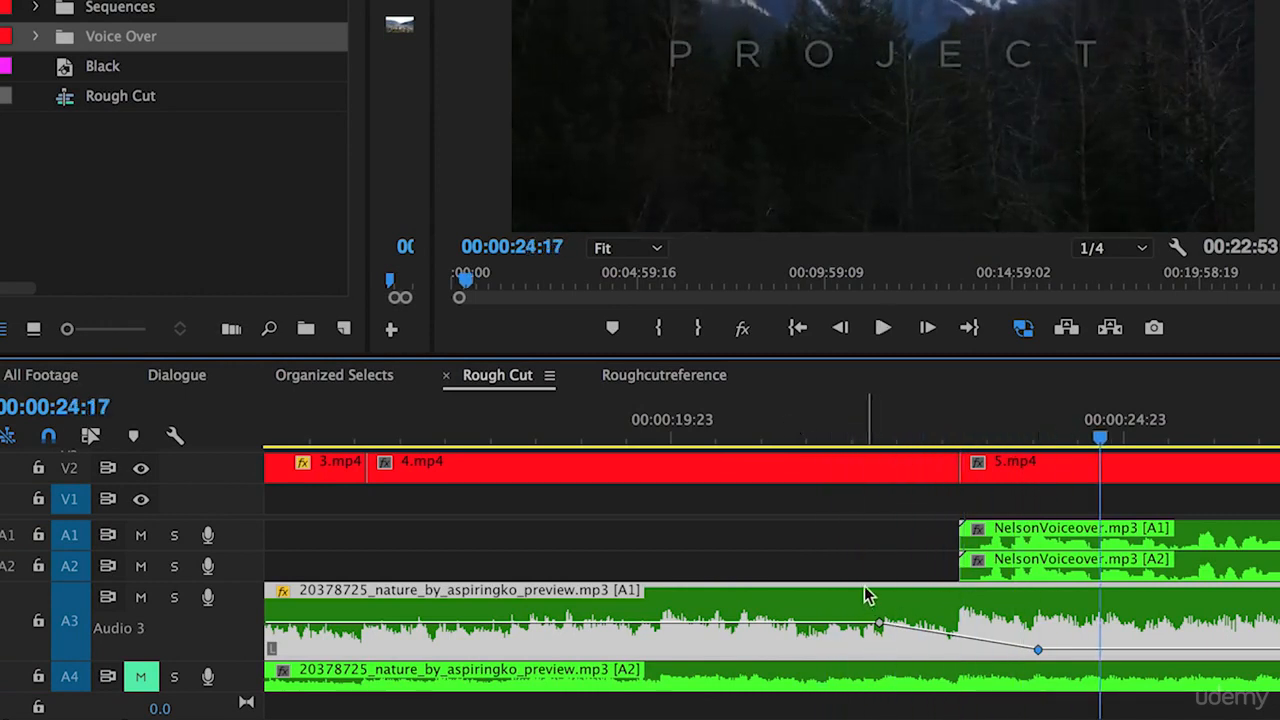
mouse_move(1038, 652)
drag(1038, 652, 1038, 648)
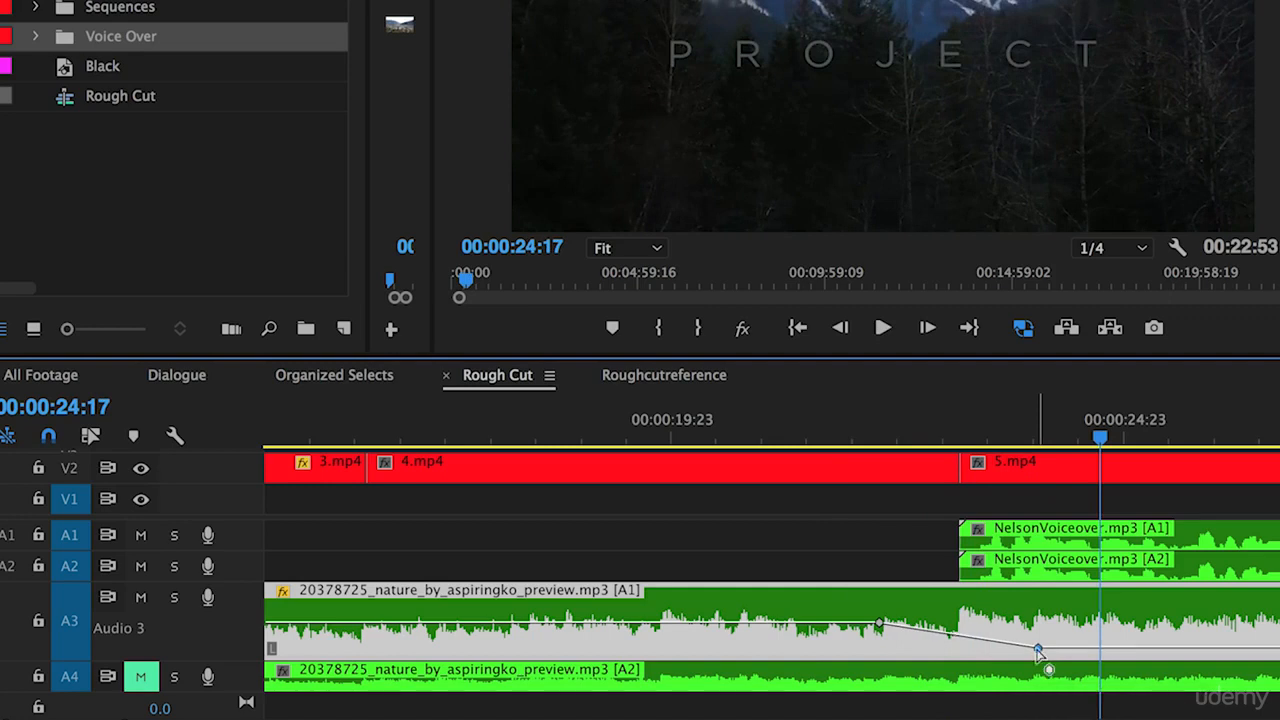
Step: Nudge both NelsonVoiceover clips a few frames earlier and replay the voiceover entry
drag(922, 516, 987, 545)
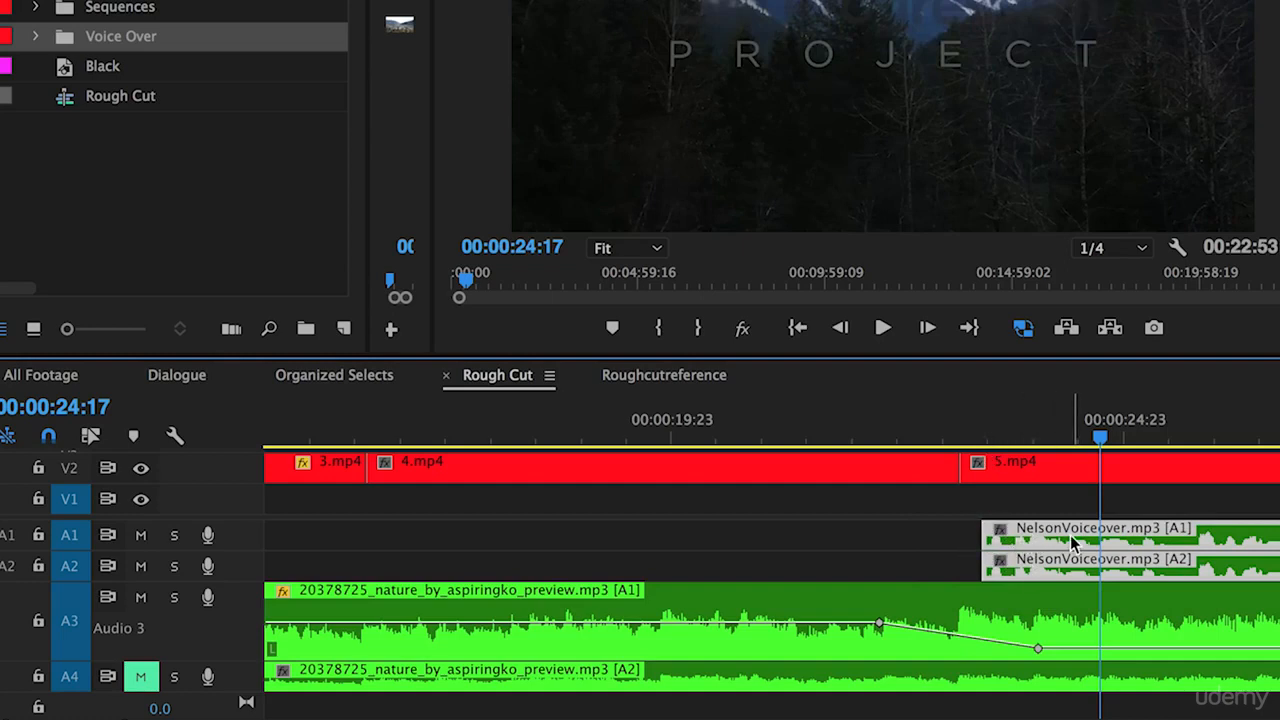
mouse_move(1070, 535)
mouse_down()
mouse_move(1045, 541)
mouse_move(1057, 543)
mouse_up()
click(846, 435)
key(space)
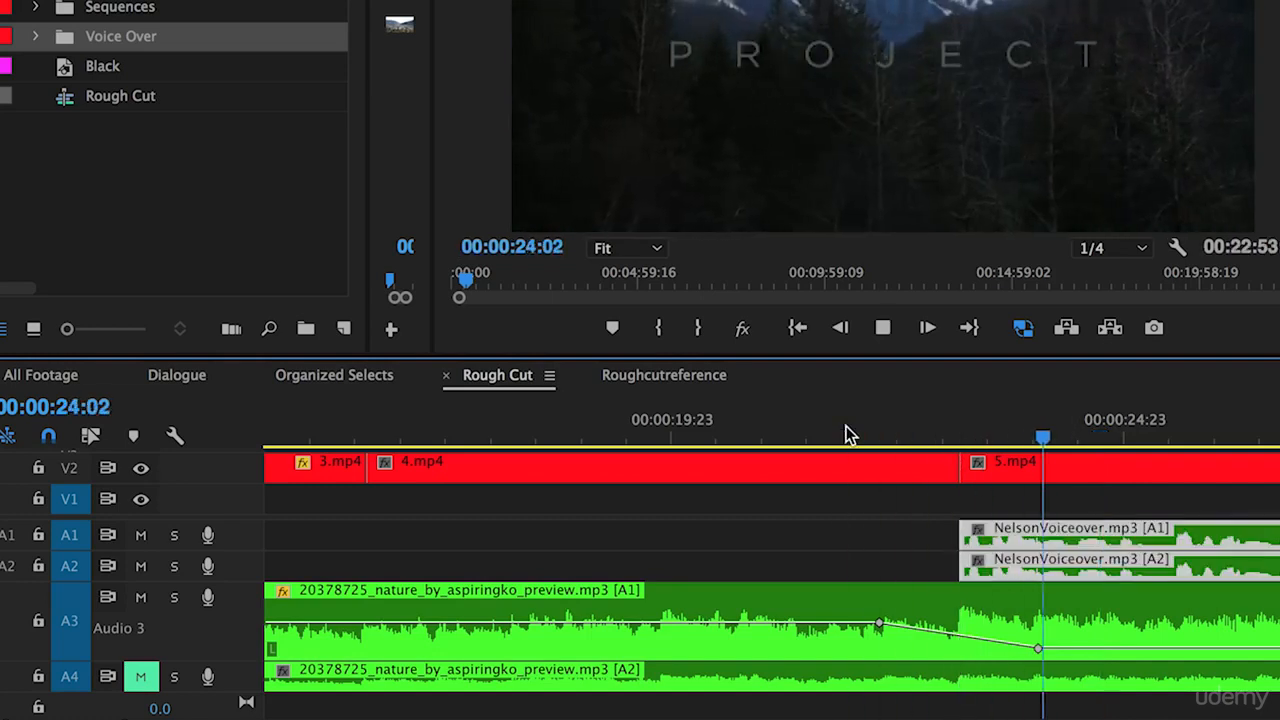
key(space)
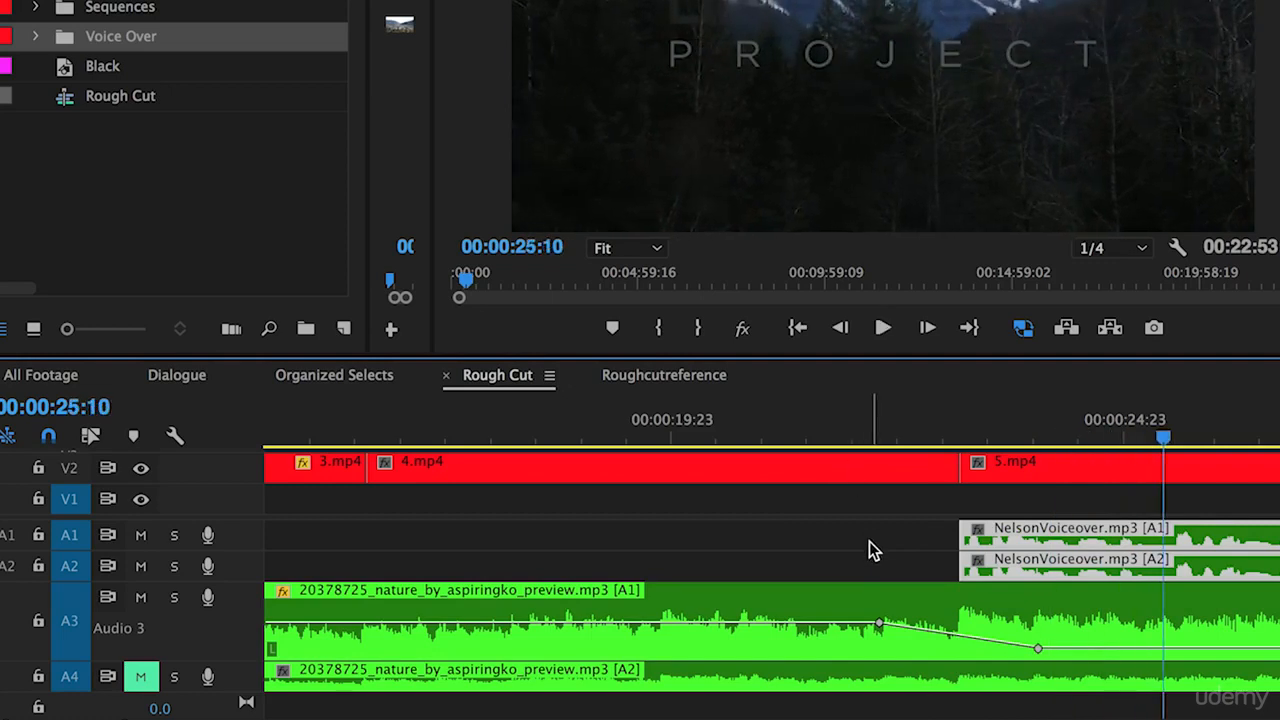
Step: Set the 24:00 music keyframe to -15.19 dB and shrink track A3 back to normal height
click(1038, 650)
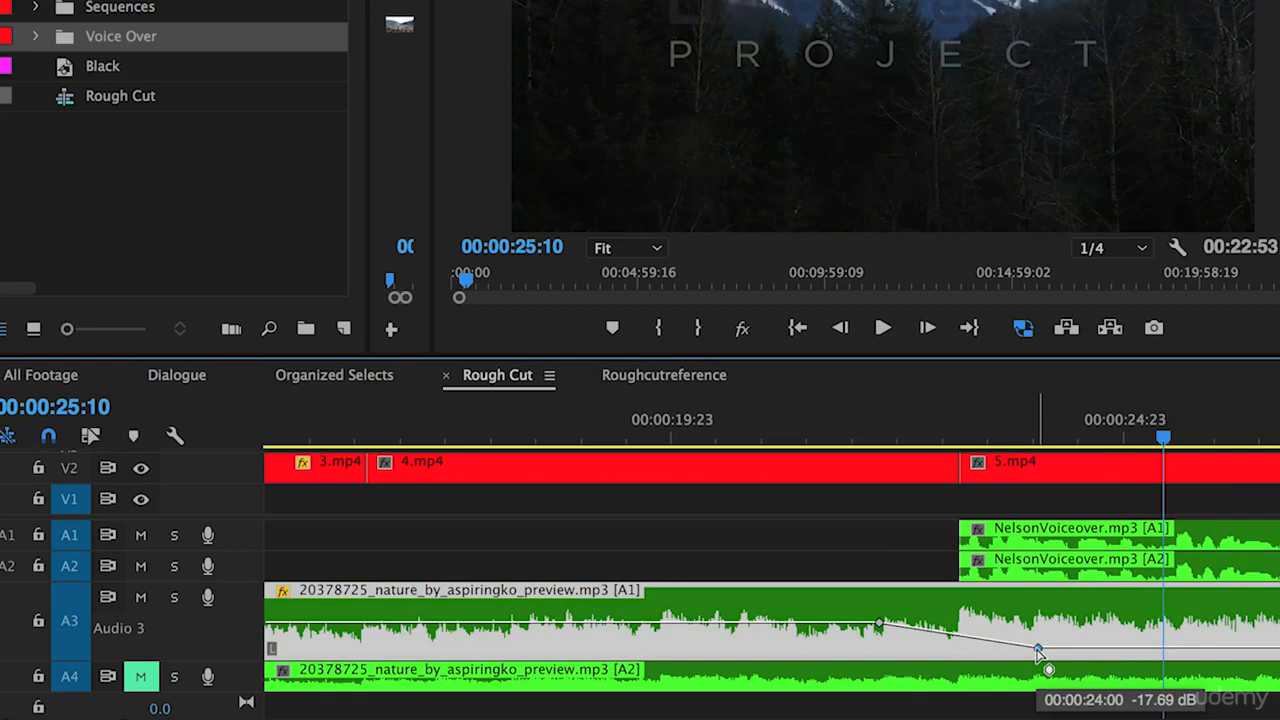
drag(1038, 648, 1038, 646)
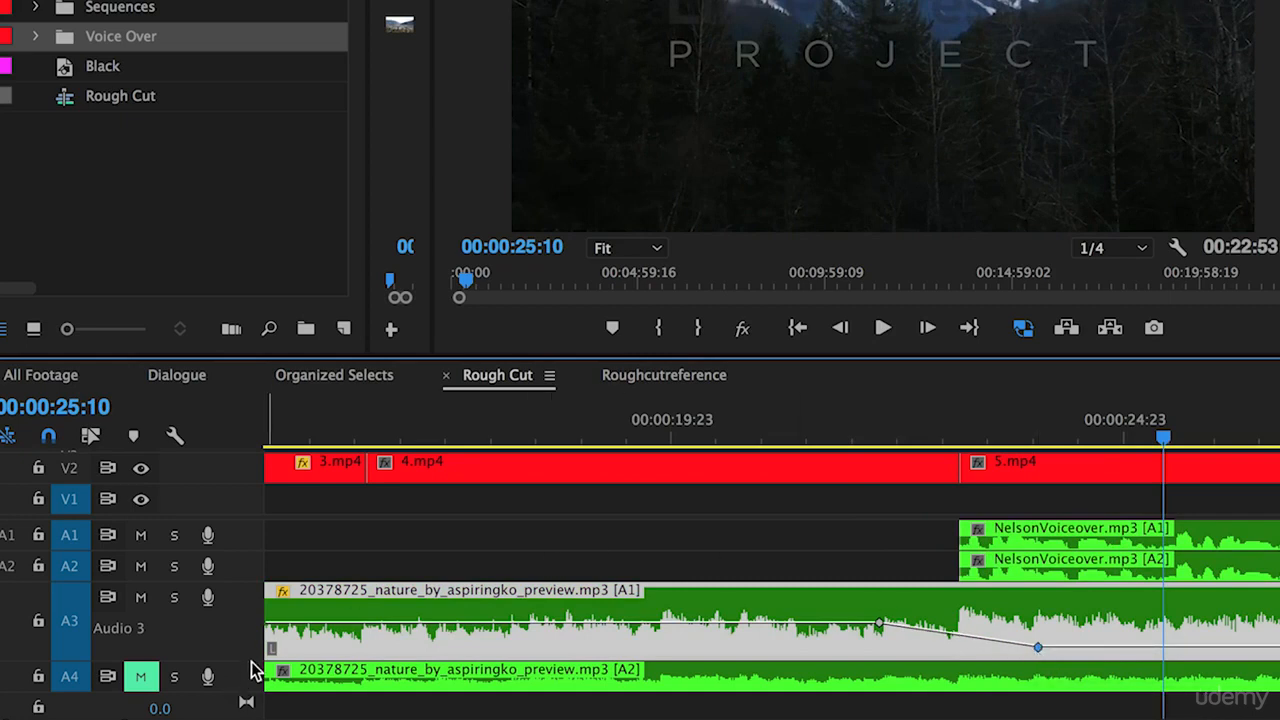
mouse_move(250, 660)
mouse_down()
mouse_move(256, 604)
mouse_move(238, 676)
mouse_up()
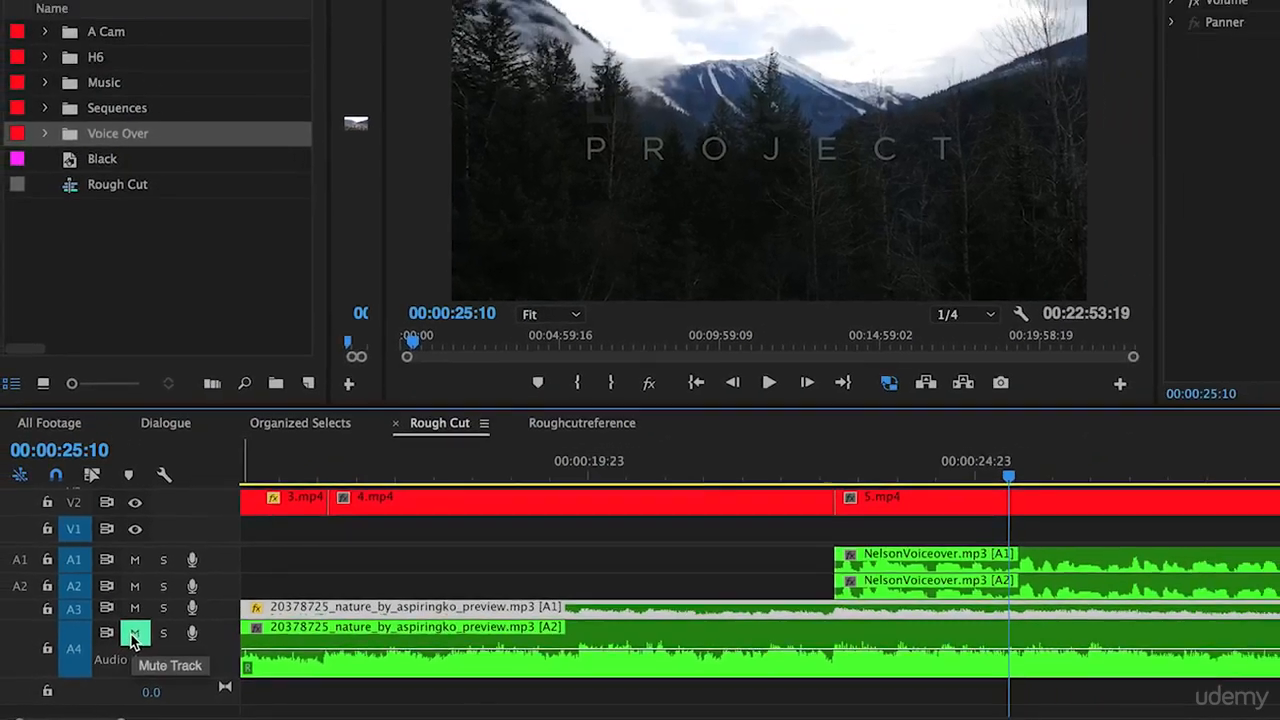
Step: Unmute A4, paste the A3 clip's volume keyframes onto the A4 clip with Paste Attributes, and collapse A4
click(141, 625)
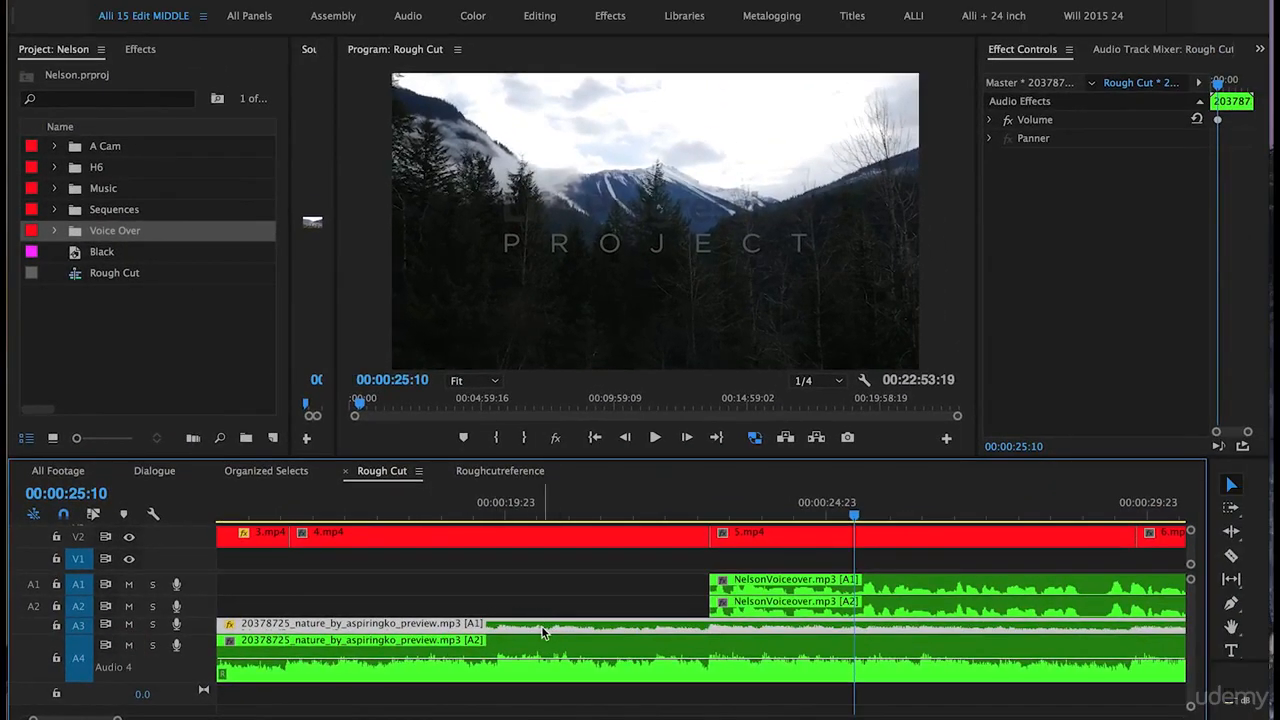
right_click(601, 635)
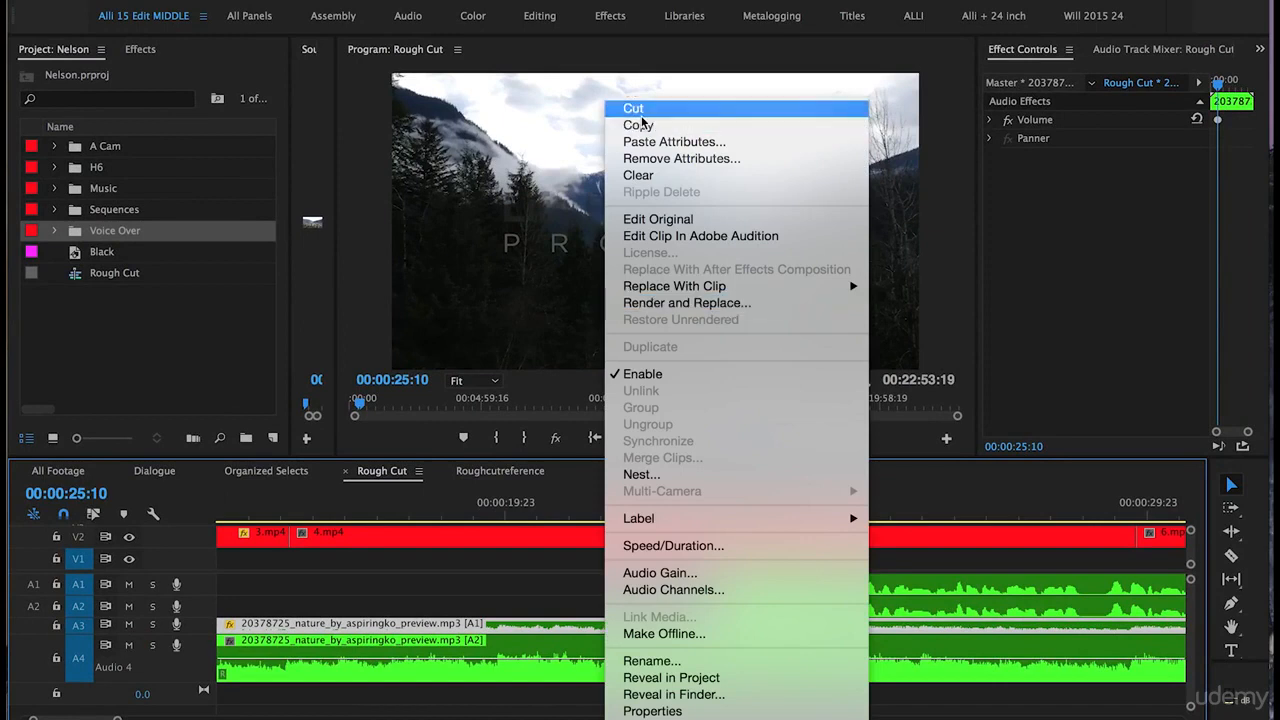
click(459, 669)
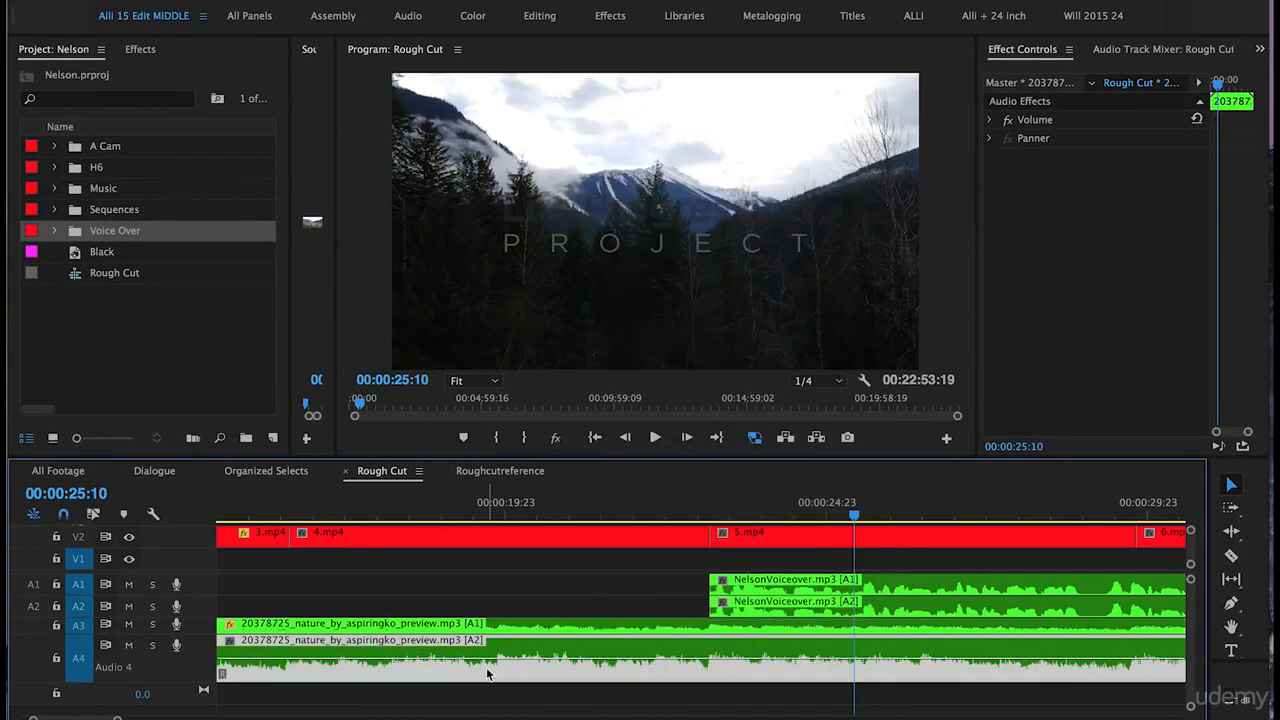
right_click(487, 674)
right_click(522, 674)
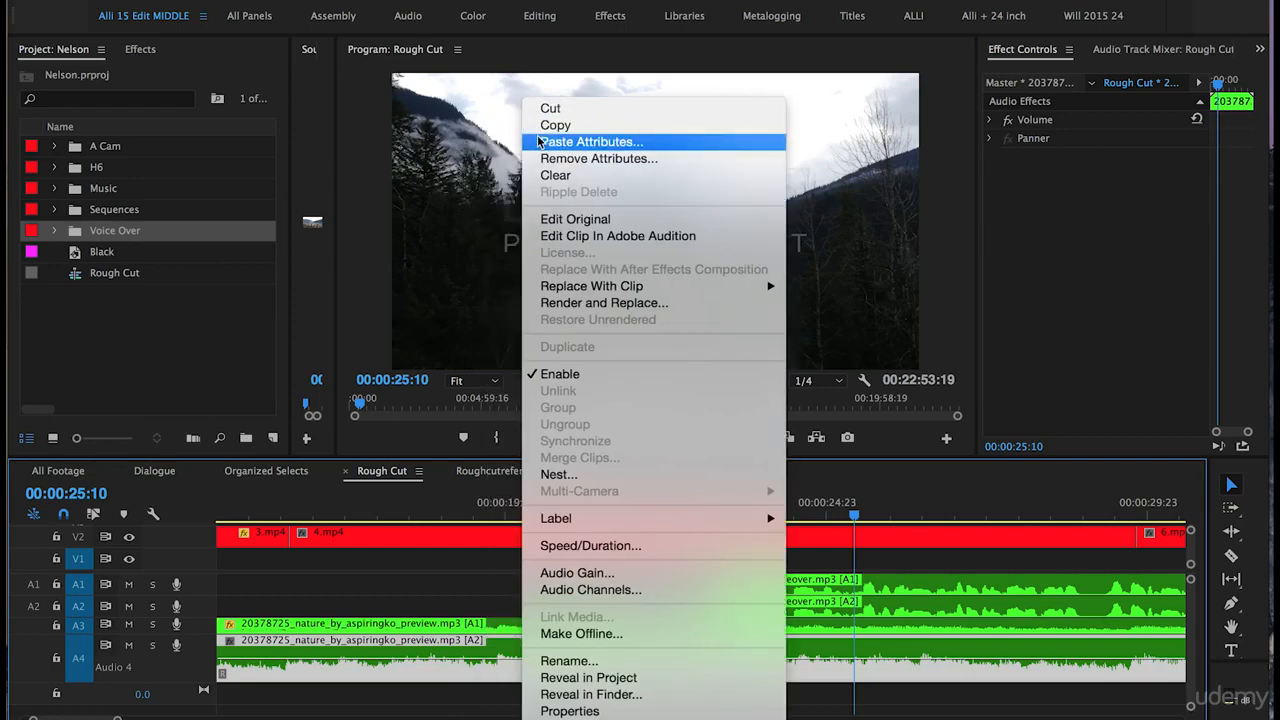
click(585, 142)
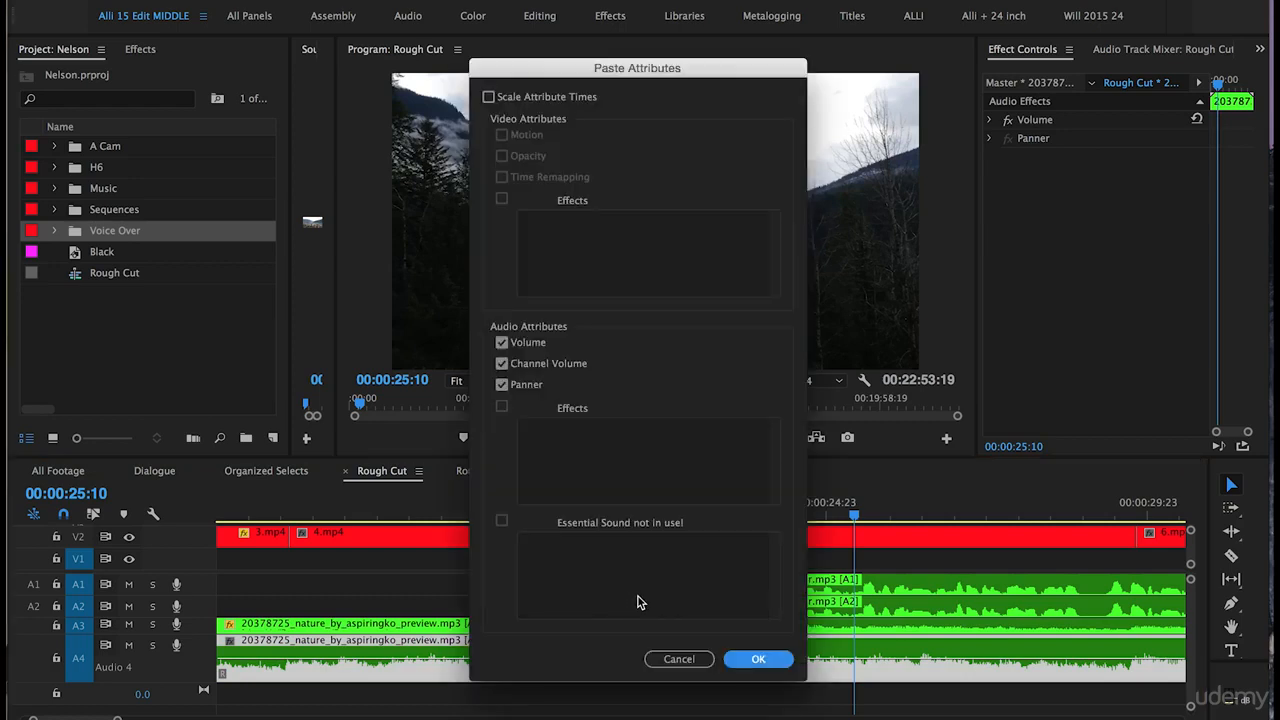
click(757, 659)
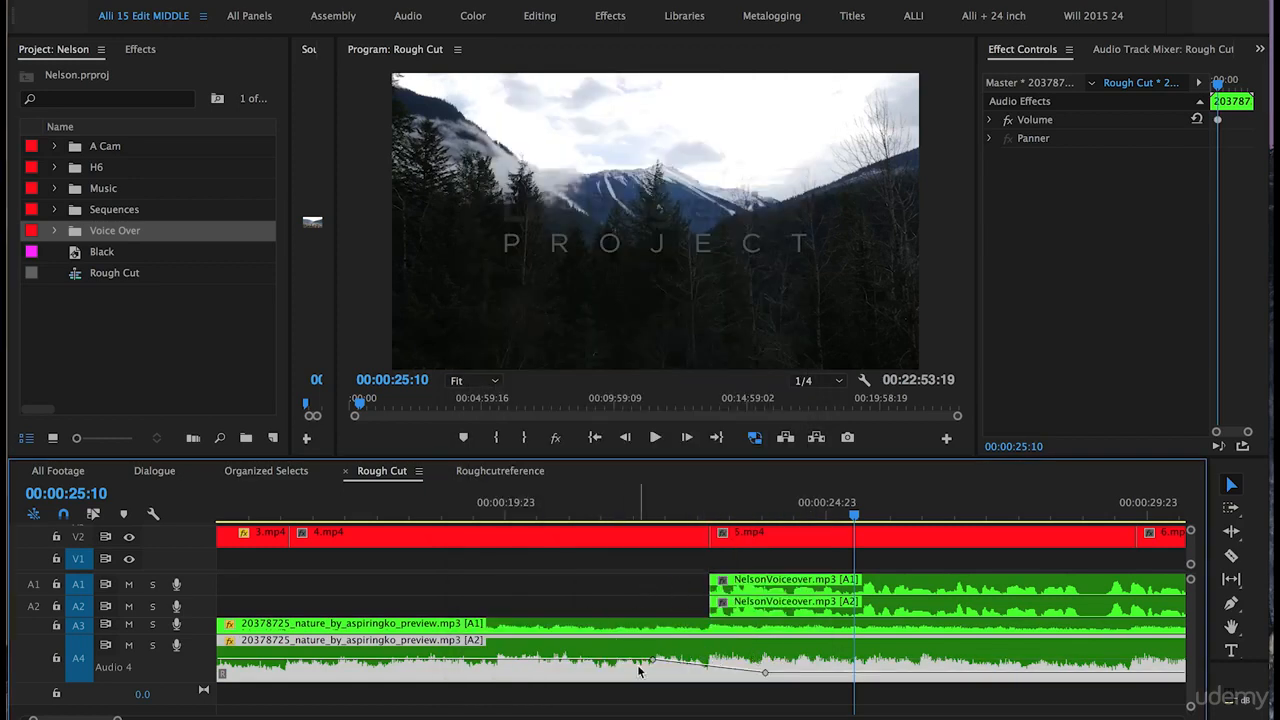
drag(208, 684, 204, 572)
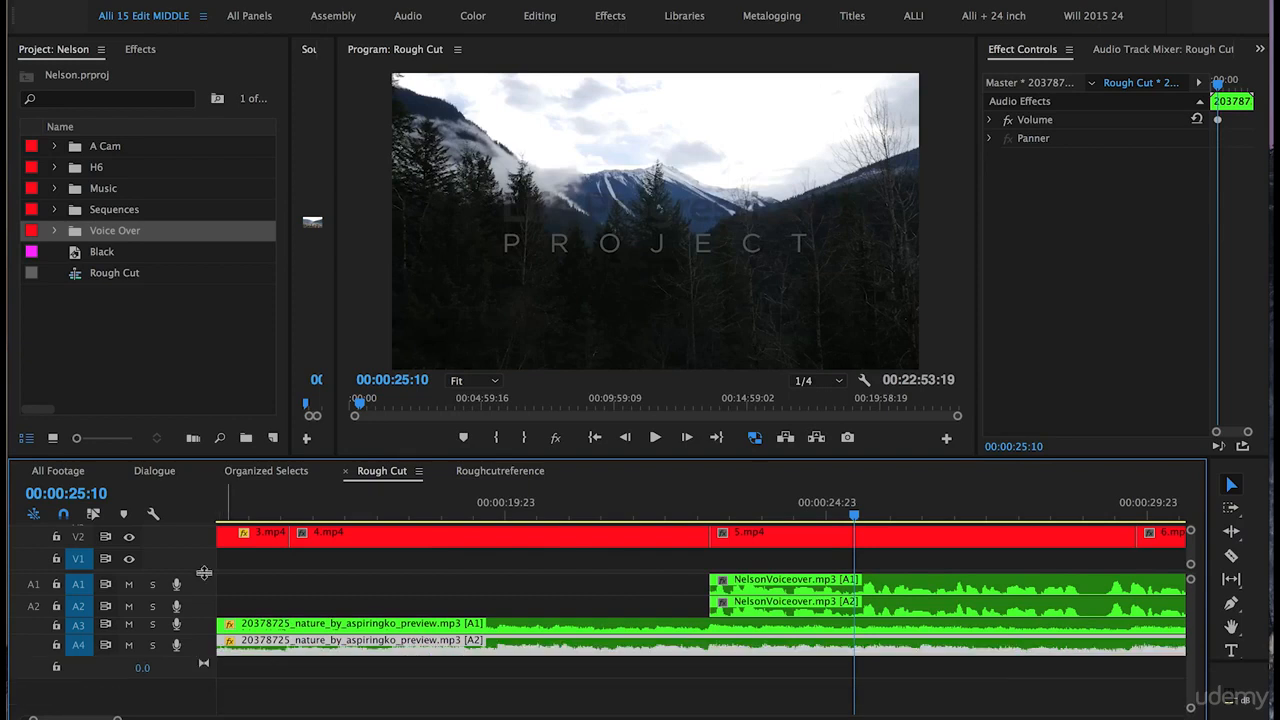
Step: Preview the voiceover entry from 23:05 and shift 6.mp4 about 16 frames earlier
scroll(204, 572, up, 1)
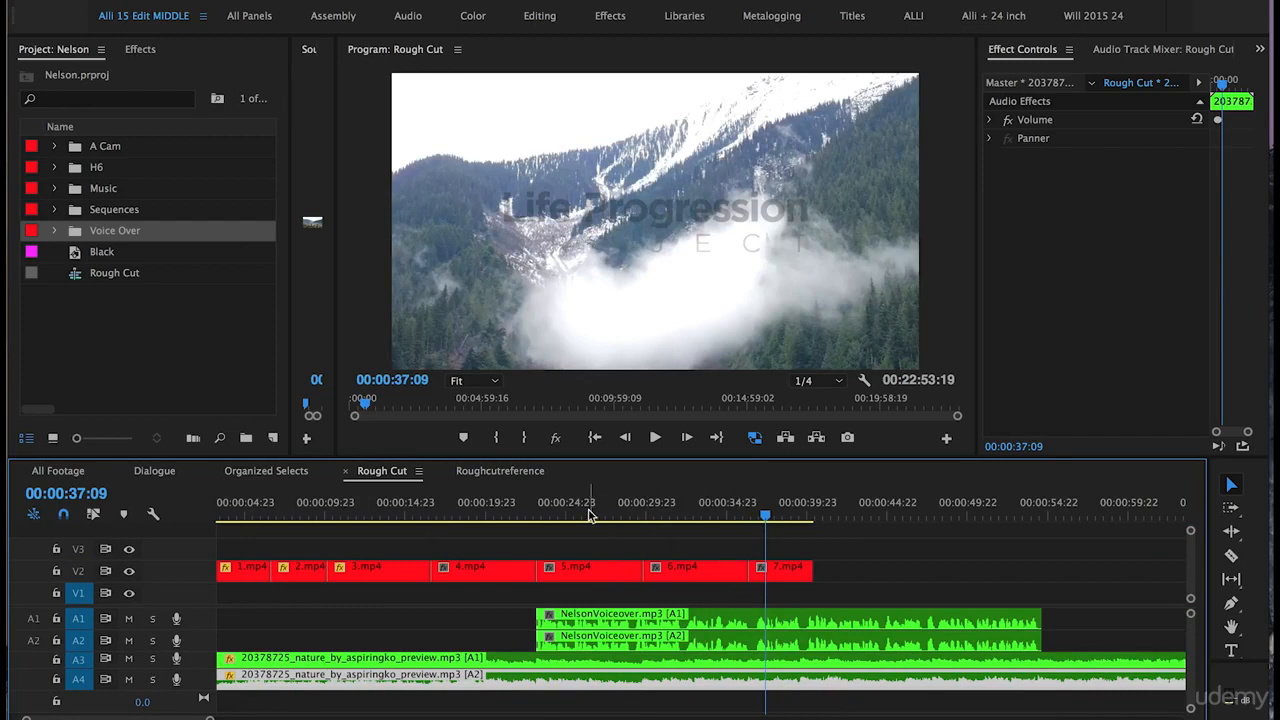
click(539, 508)
key(space)
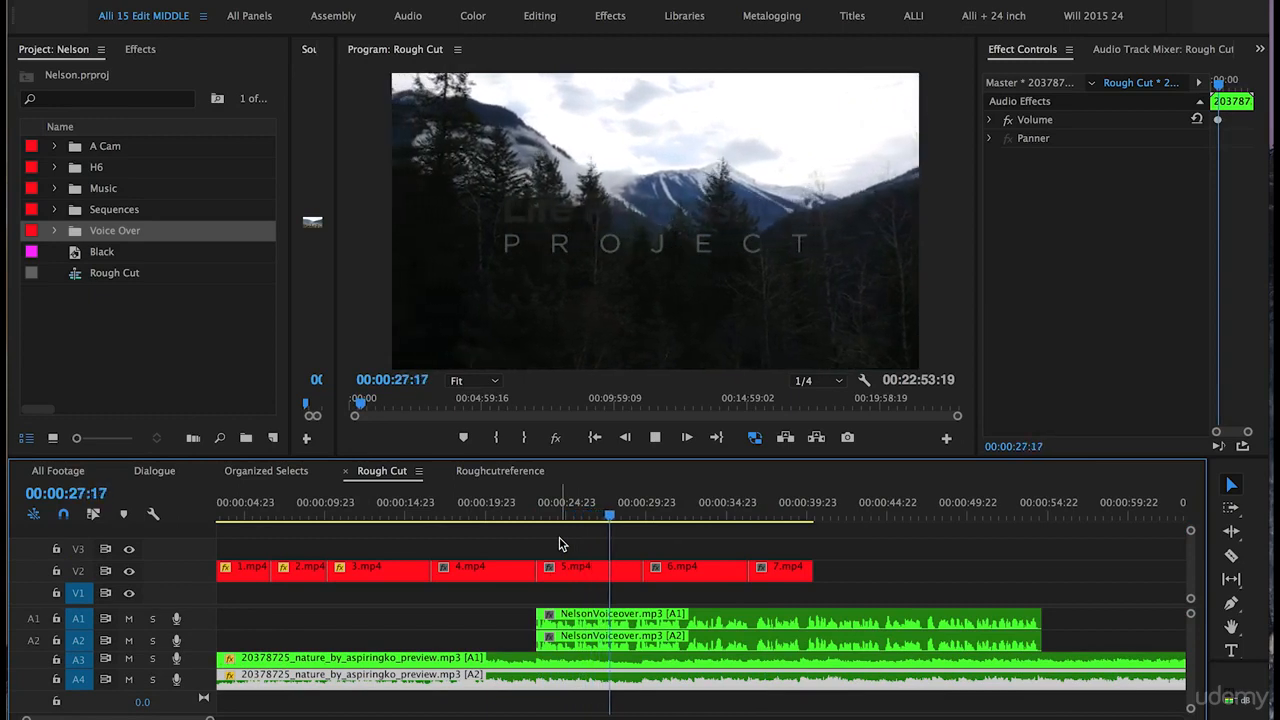
drag(699, 572, 678, 566)
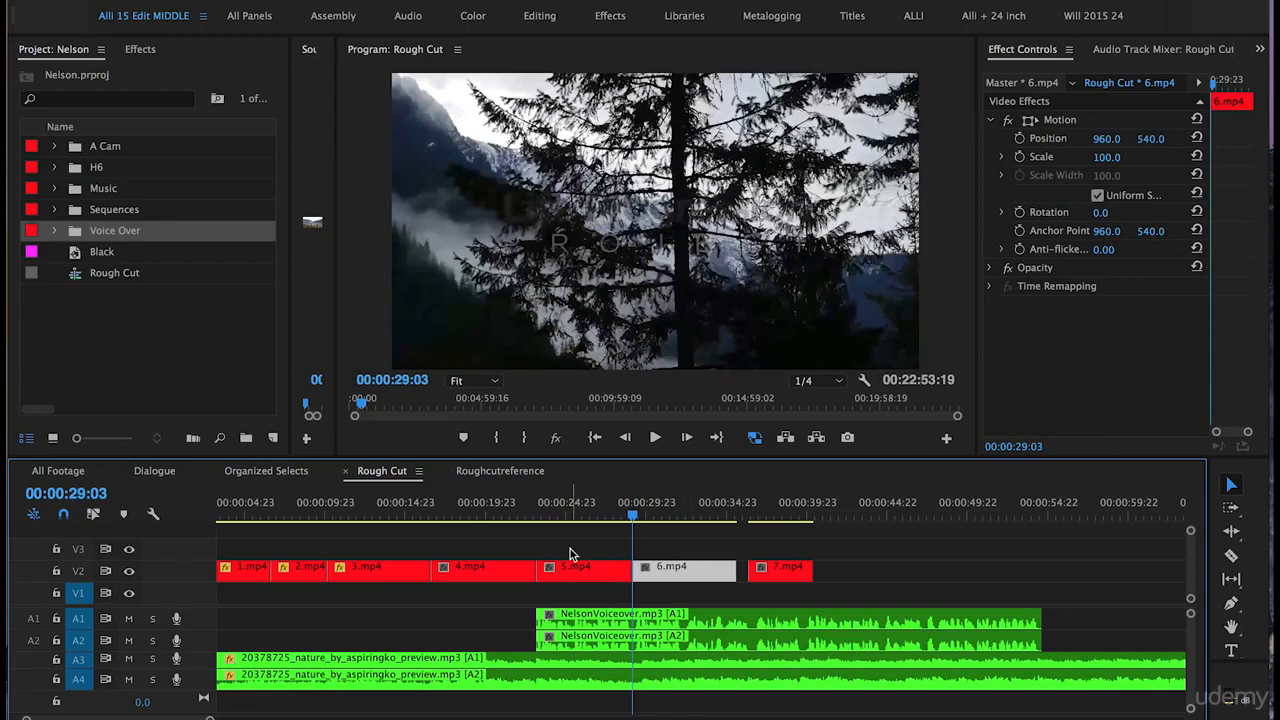
Step: Slide 7.mp4 left to start at the playhead near the end of 6.mp4, then review the cut
click(621, 511)
key(space)
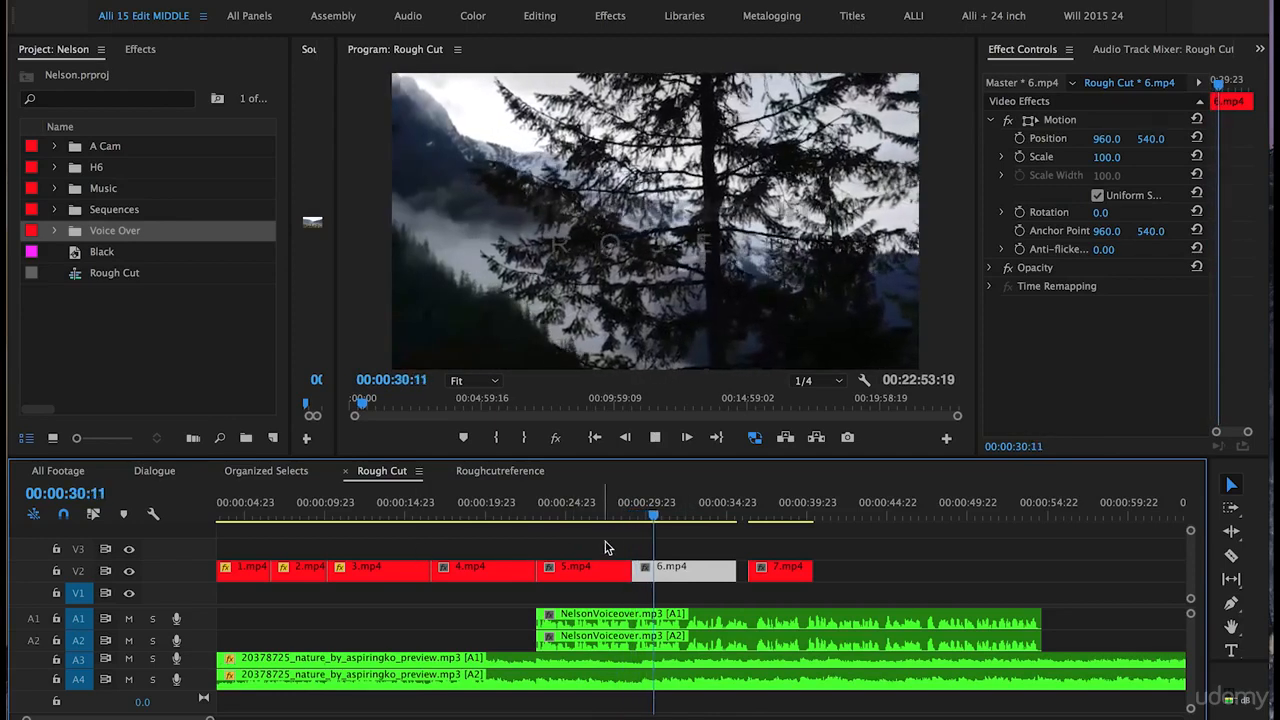
key(space)
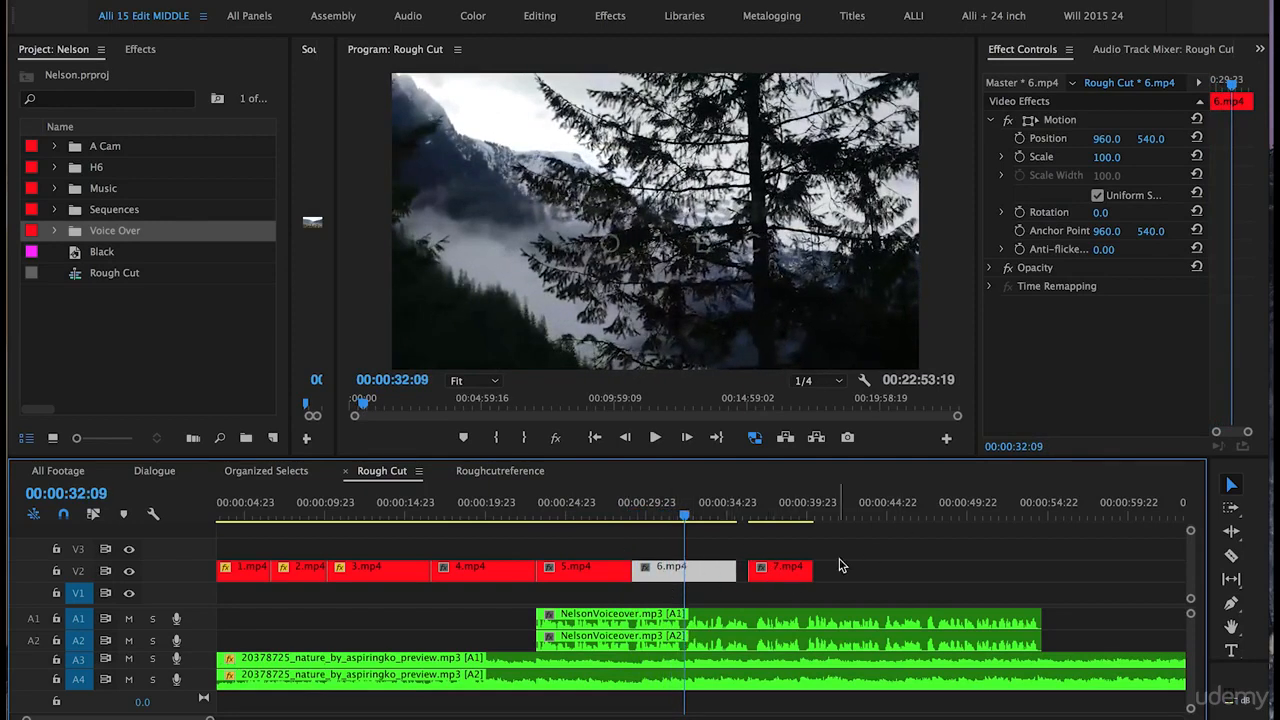
drag(777, 569, 713, 569)
click(651, 513)
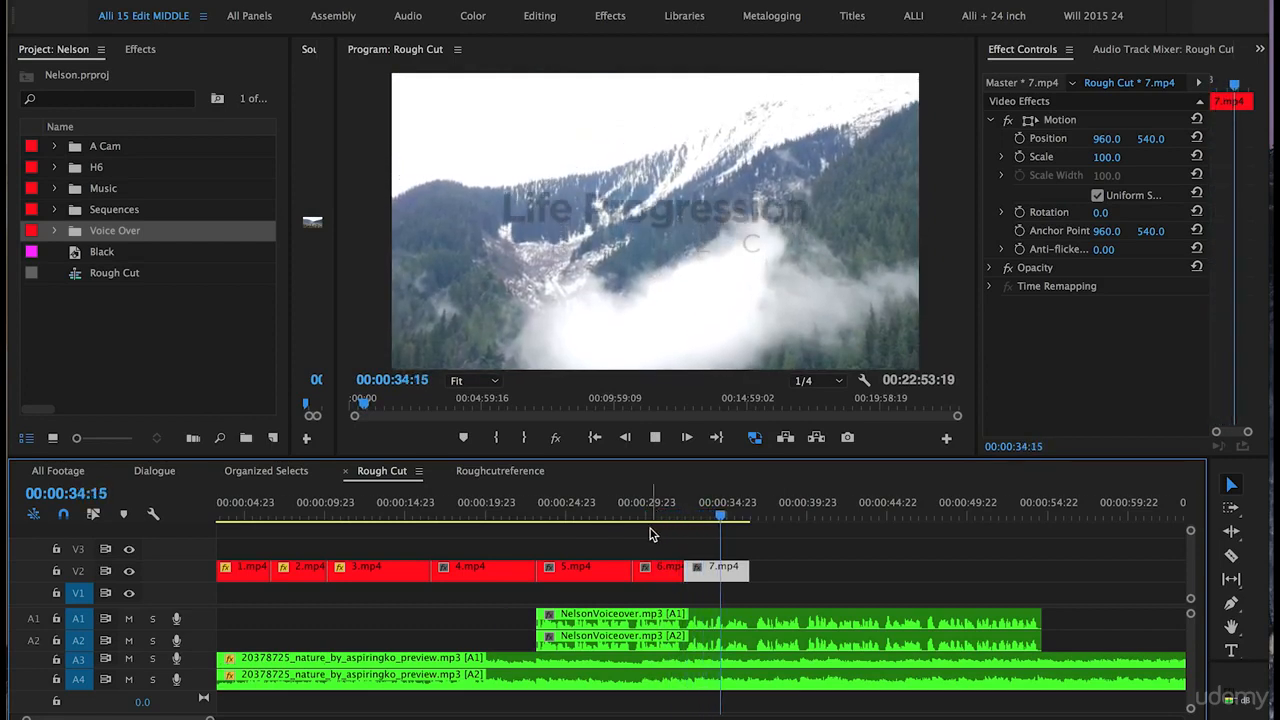
key(space)
click(760, 533)
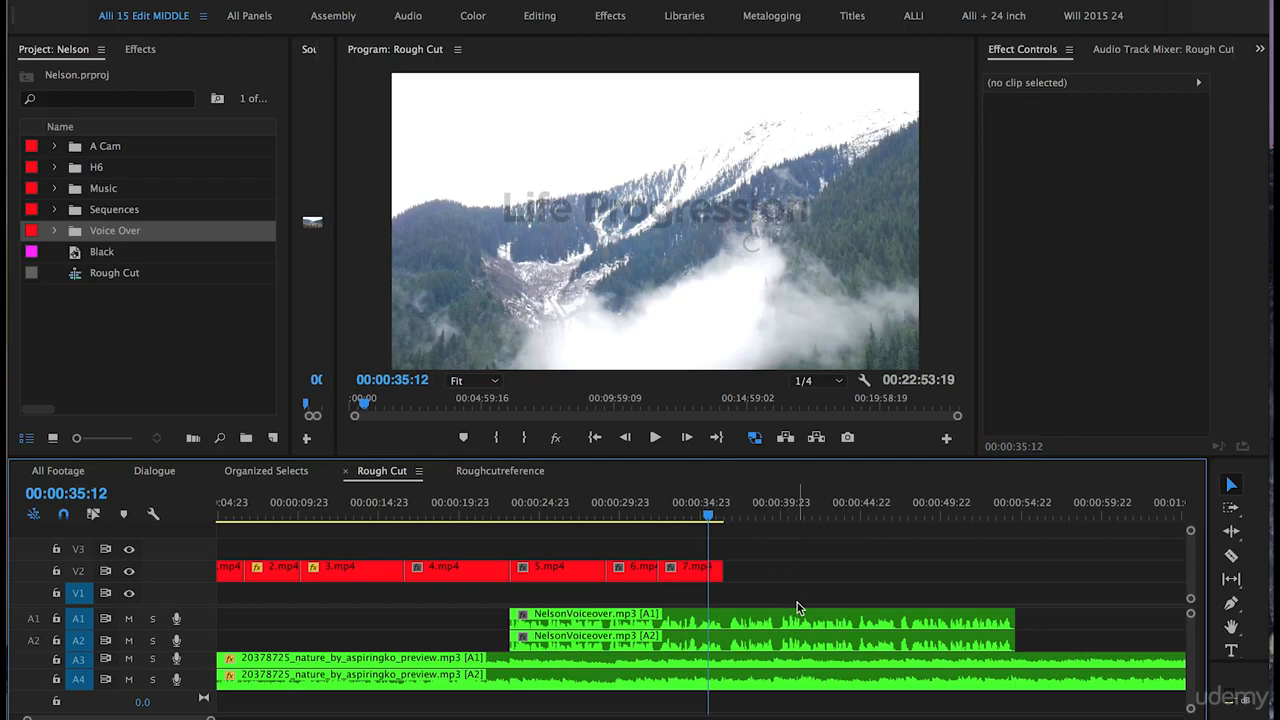
Step: Locate the Nelson welcome-sign clip 45.mp4 later in the sequence and cut it out
key(minus)
key(minus)
key(minus)
key(minus)
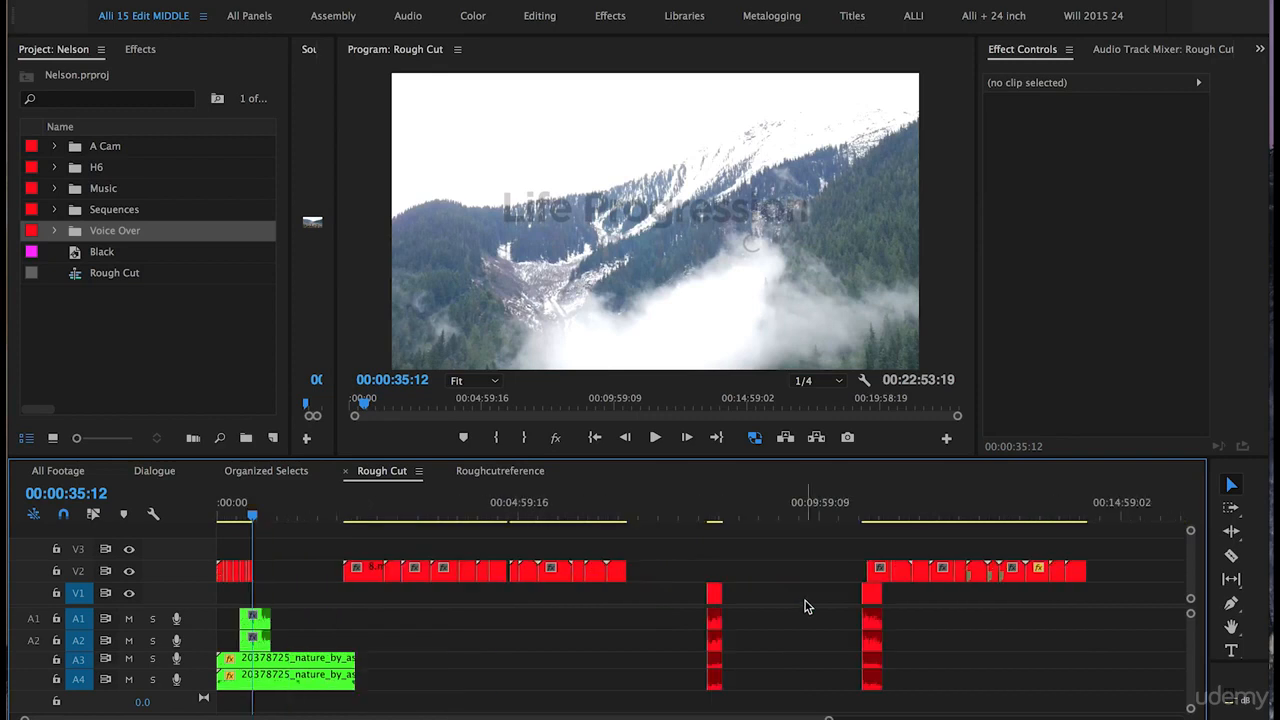
key(minus)
drag(303, 520, 370, 524)
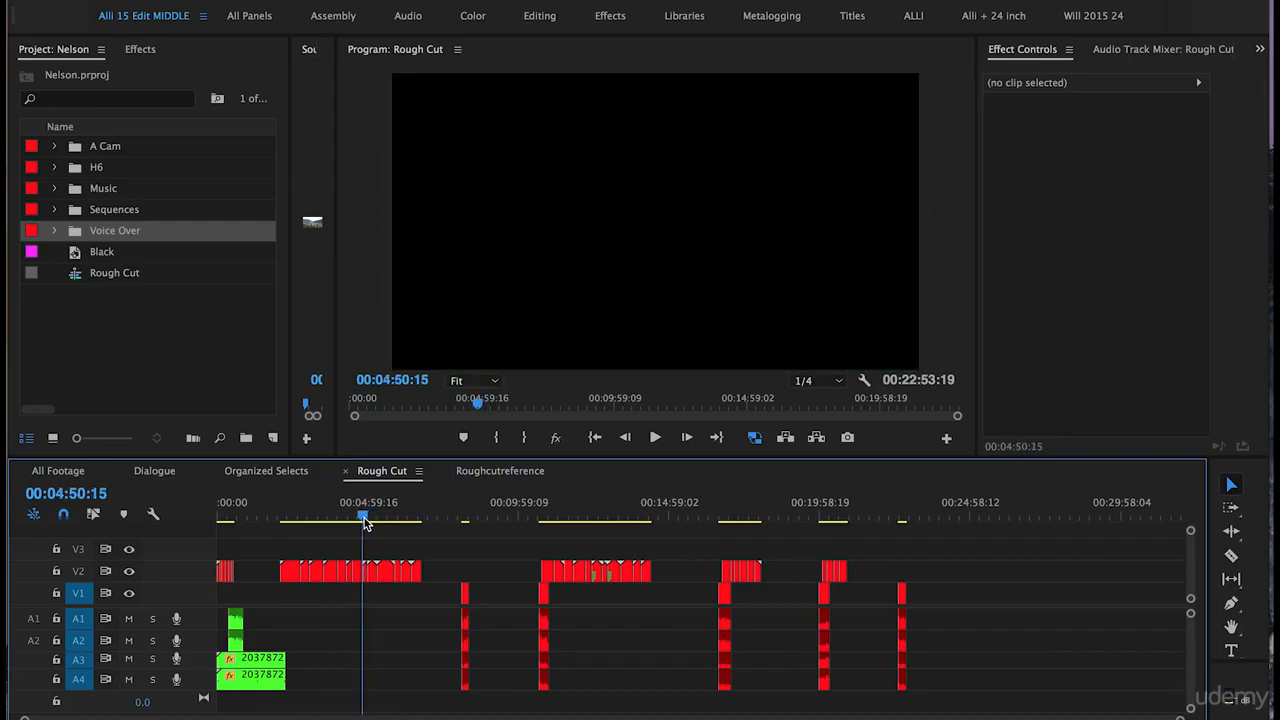
key(equal)
key(equal)
key(equal)
key(equal)
mouse_move(764, 516)
mouse_down()
mouse_move(750, 518)
mouse_move(762, 530)
mouse_up()
click(768, 573)
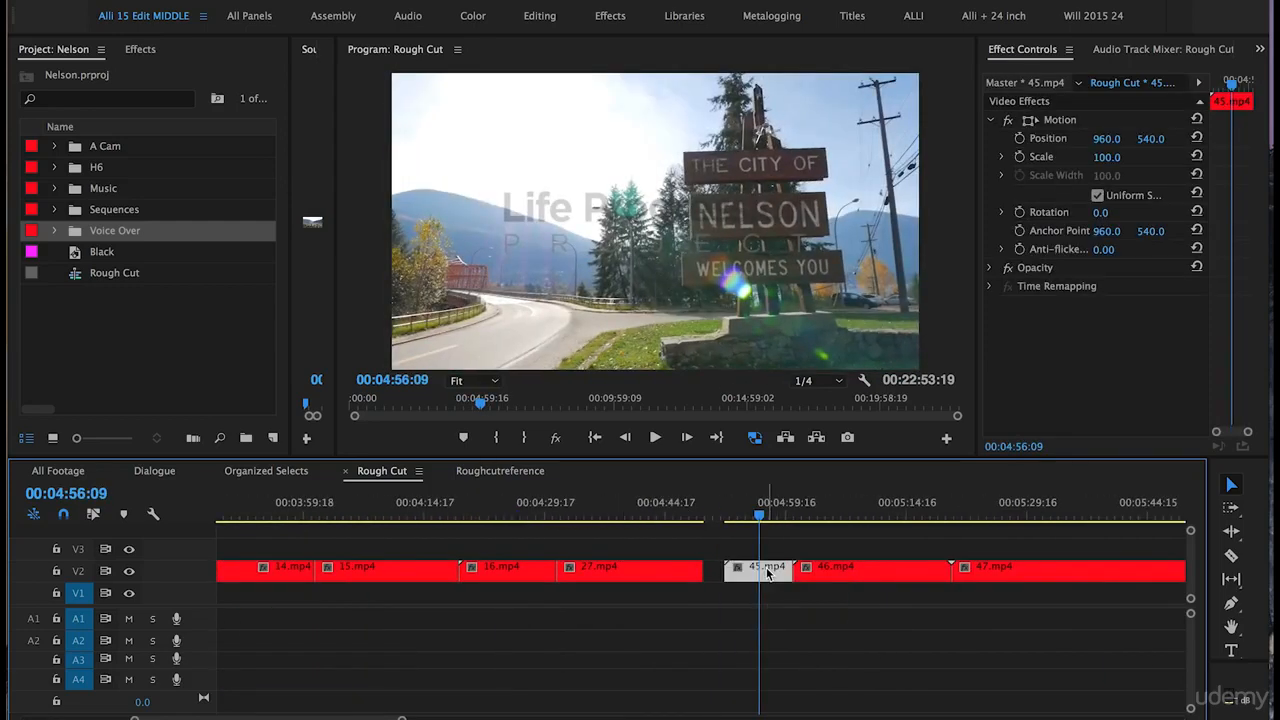
key(Delete)
Step: Target only V2 and paste 45.mp4 one frame after the end of 7.mp4
key(minus)
key(minus)
key(minus)
key(minus)
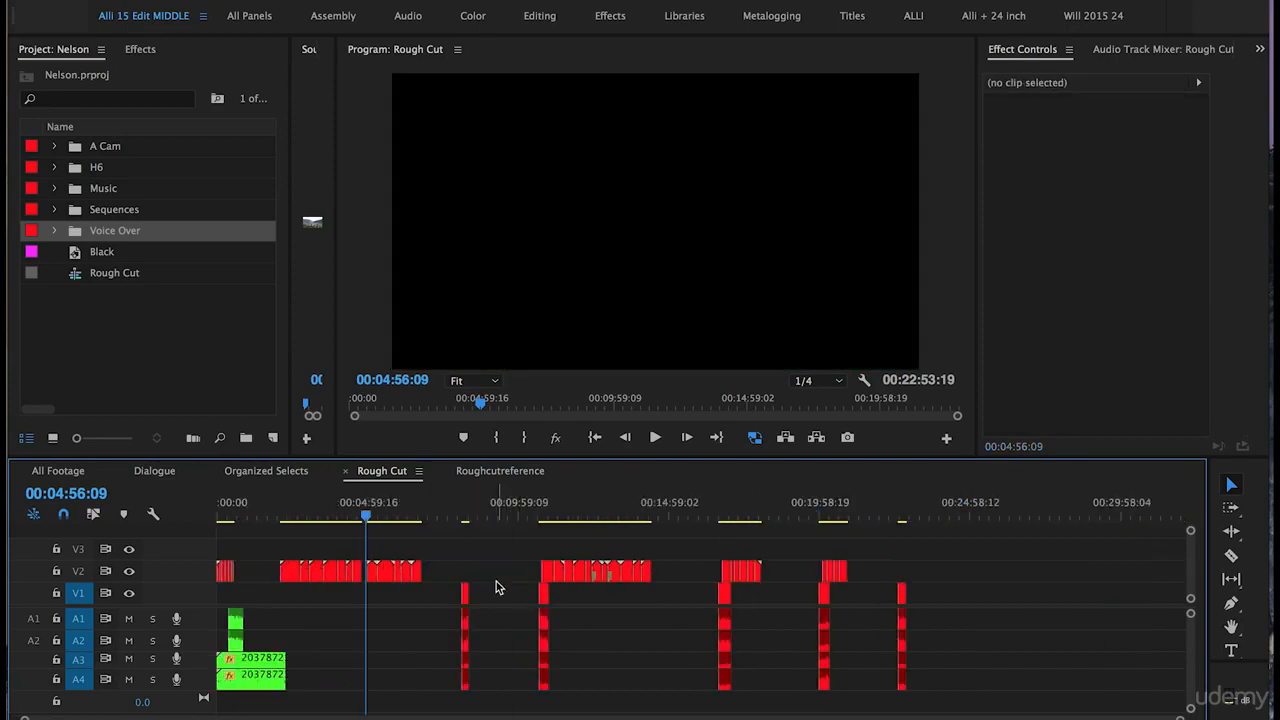
click(231, 514)
key(equal)
key(equal)
key(equal)
key(equal)
key(equal)
click(790, 504)
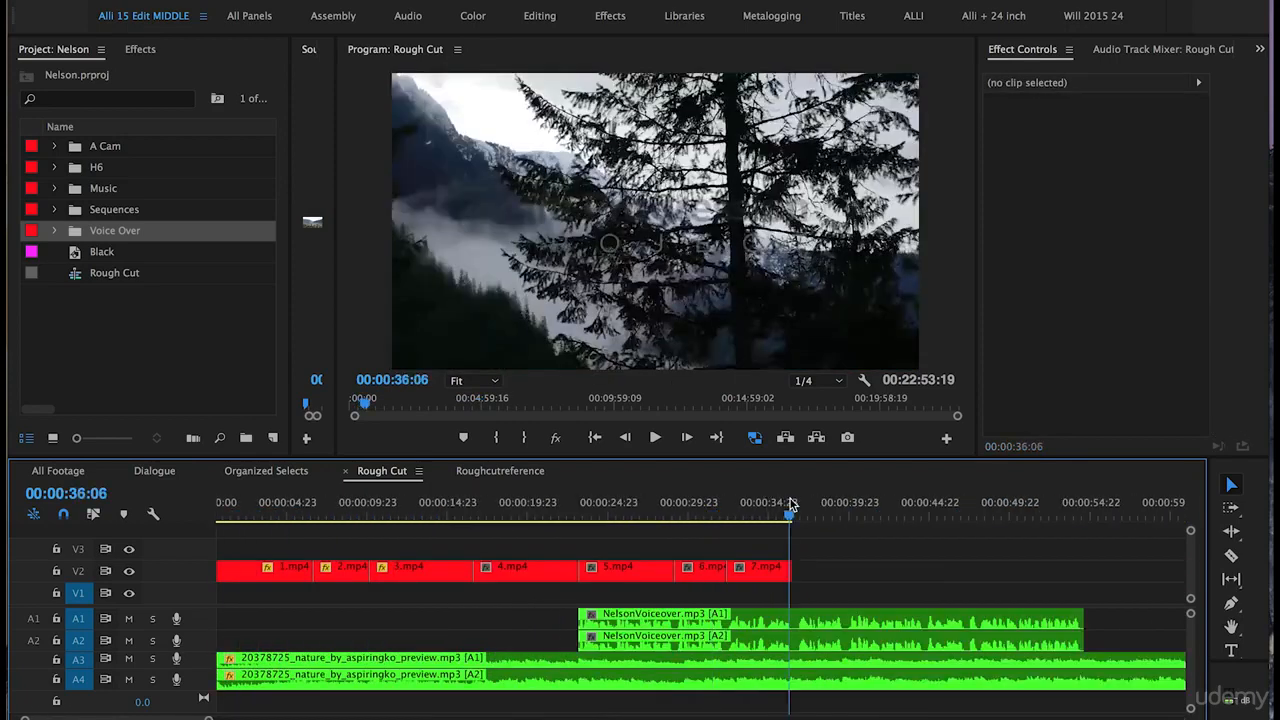
drag(790, 504, 794, 506)
click(80, 571)
click(83, 593)
key(equal)
key(equal)
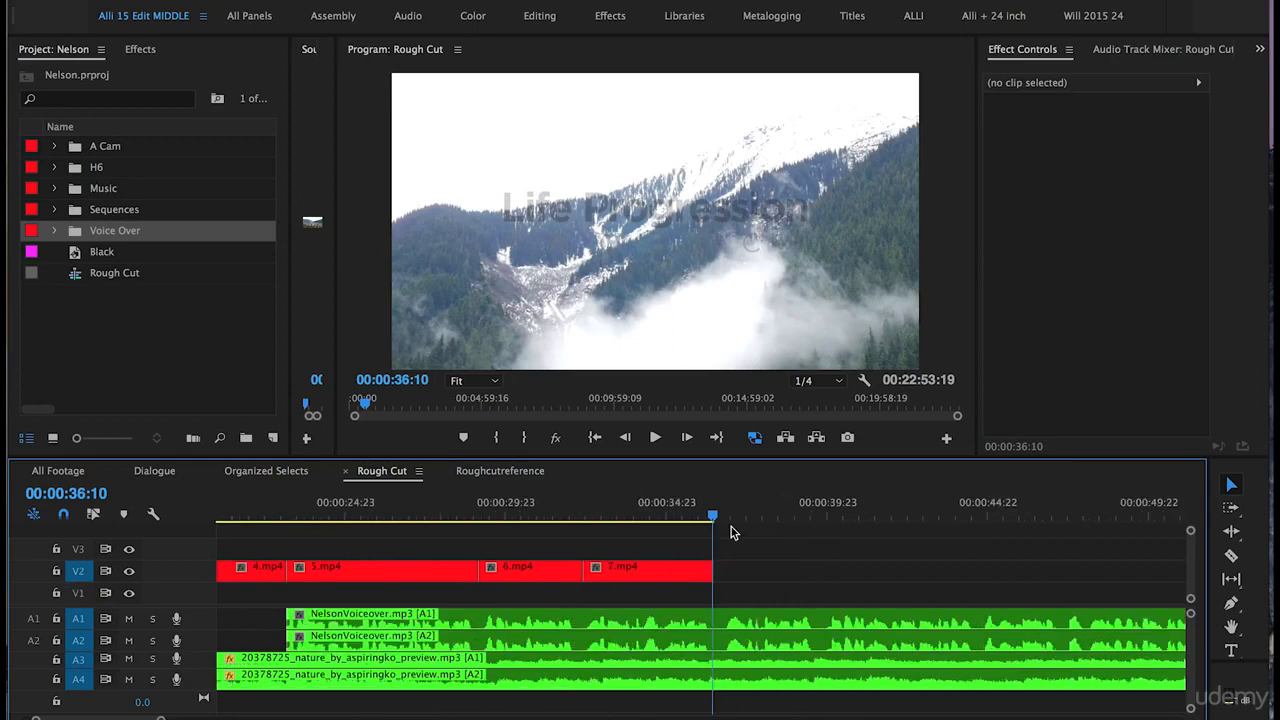
key(Right)
key(period)
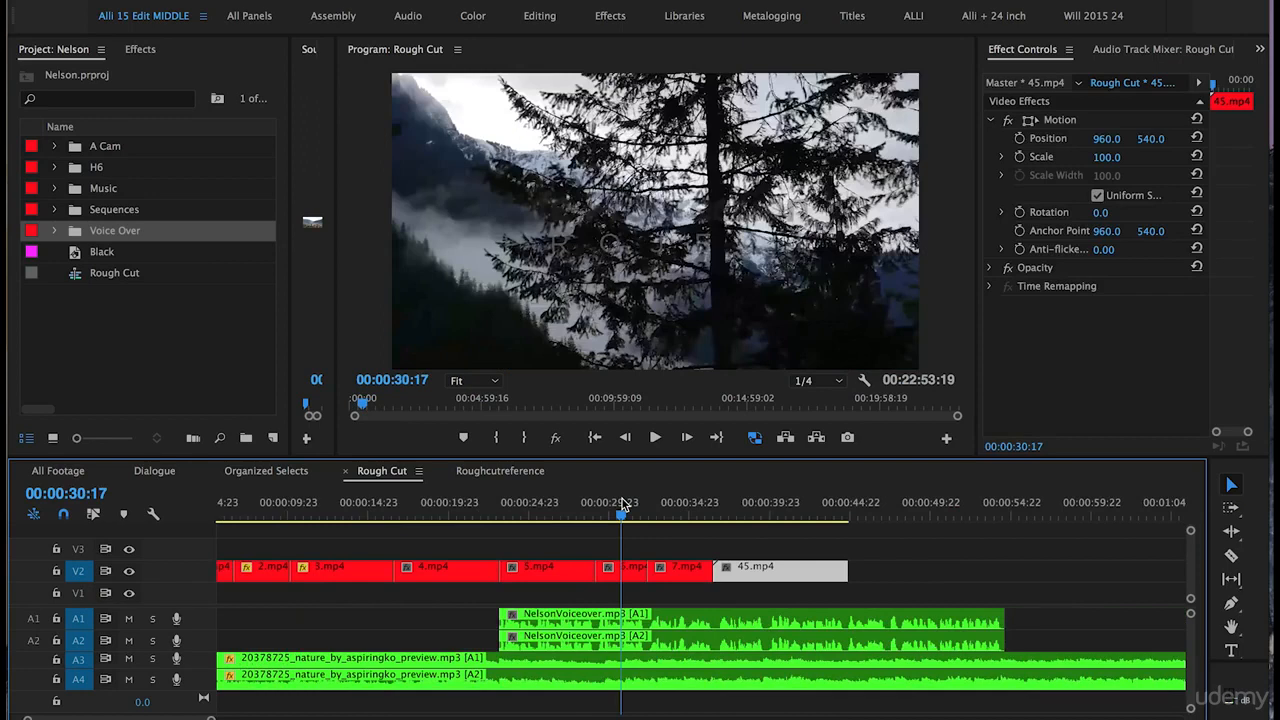
Step: Move 7.mp4 further right and slide 45.mp4 in after 6.mp4
key(space)
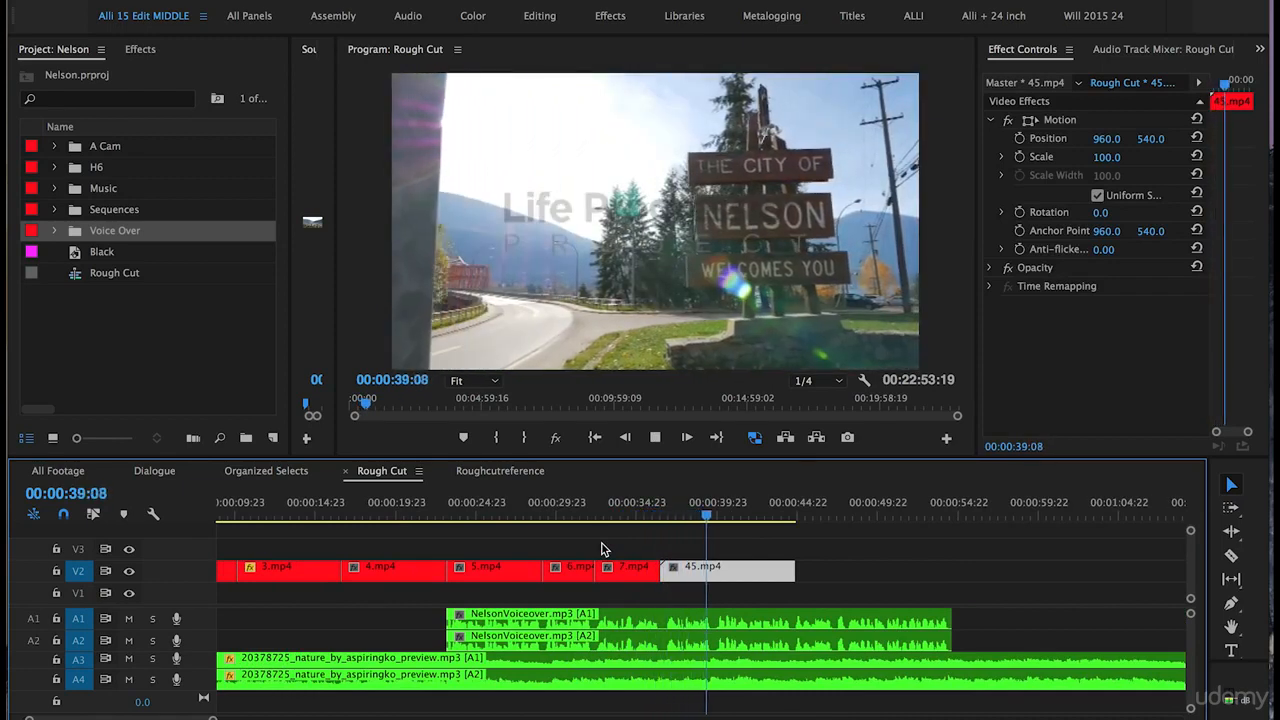
key(space)
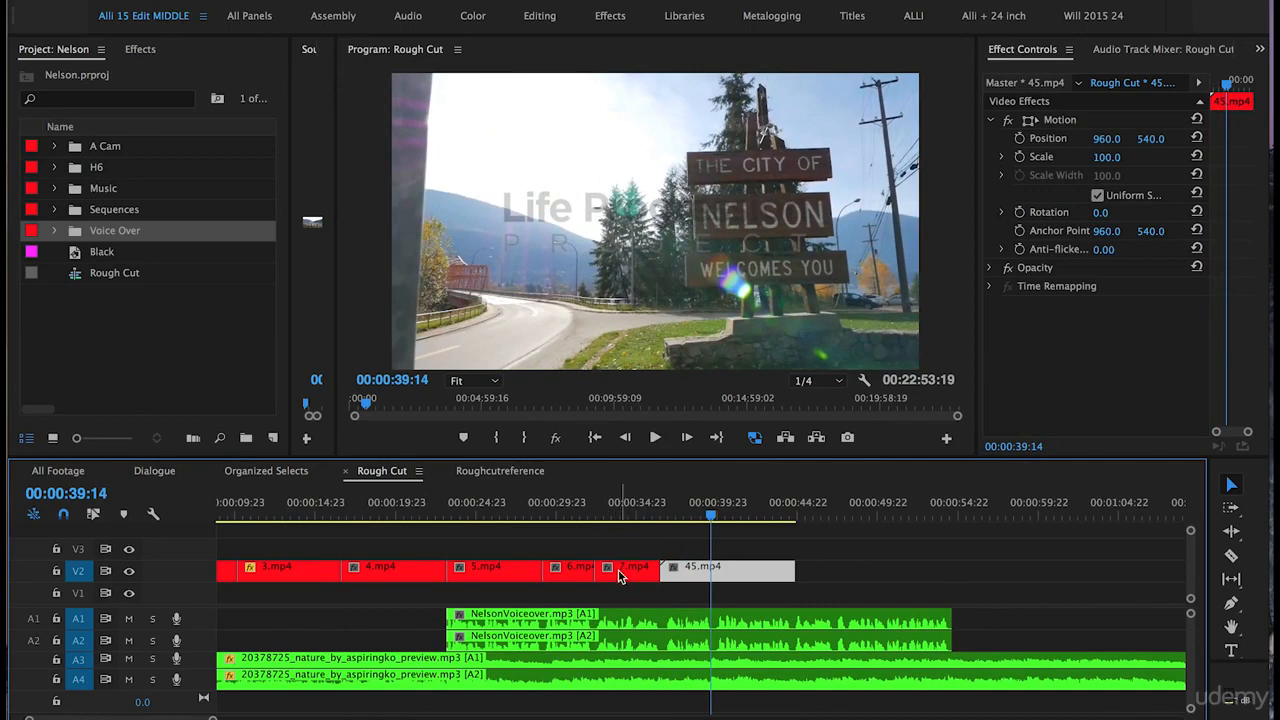
click(616, 578)
drag(616, 578, 1165, 575)
drag(728, 573, 653, 568)
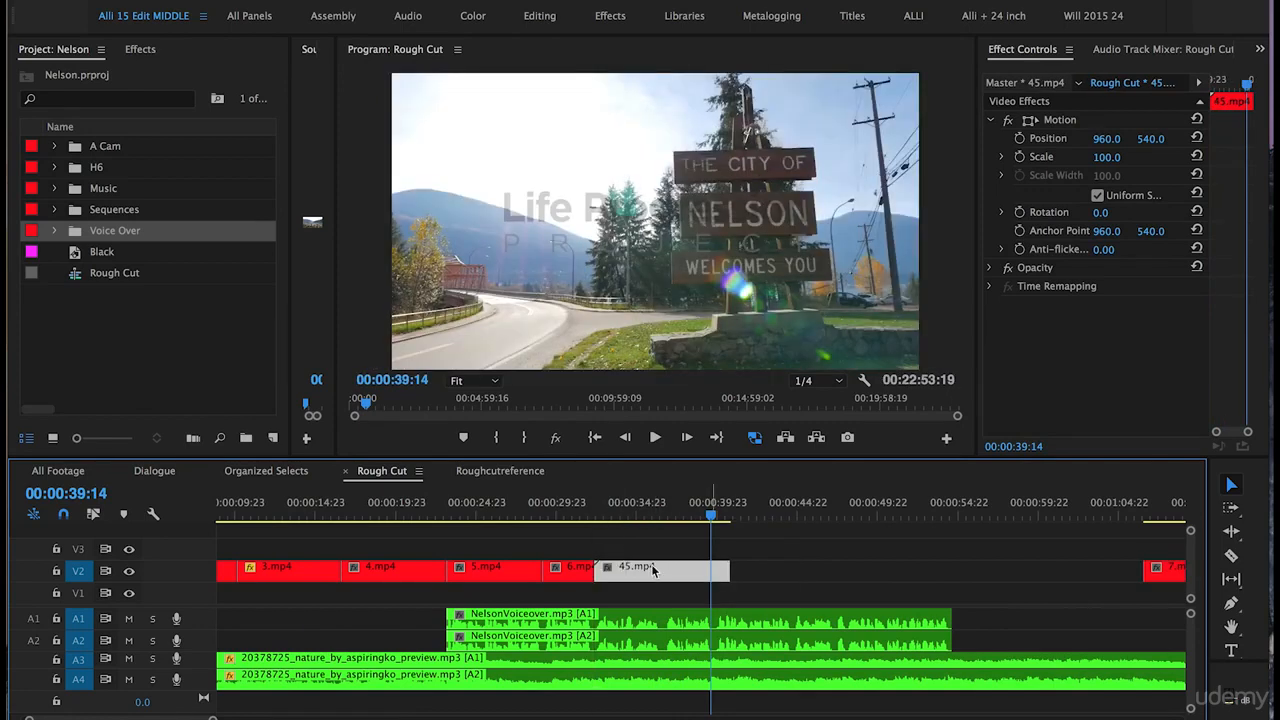
Step: Move 45.mp4 to start at the playhead and extend 6.mp4's end to meet it
click(572, 508)
key(space)
key(equal)
key(equal)
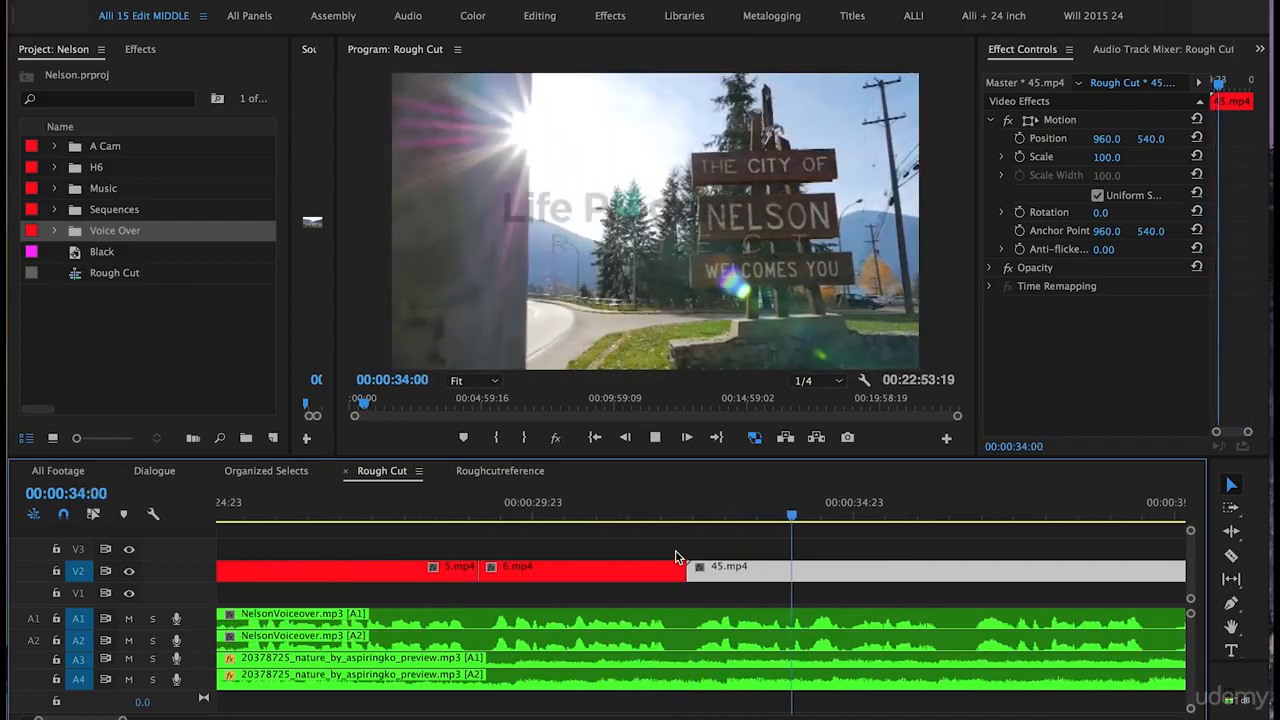
key(space)
drag(723, 576, 885, 572)
drag(693, 574, 847, 573)
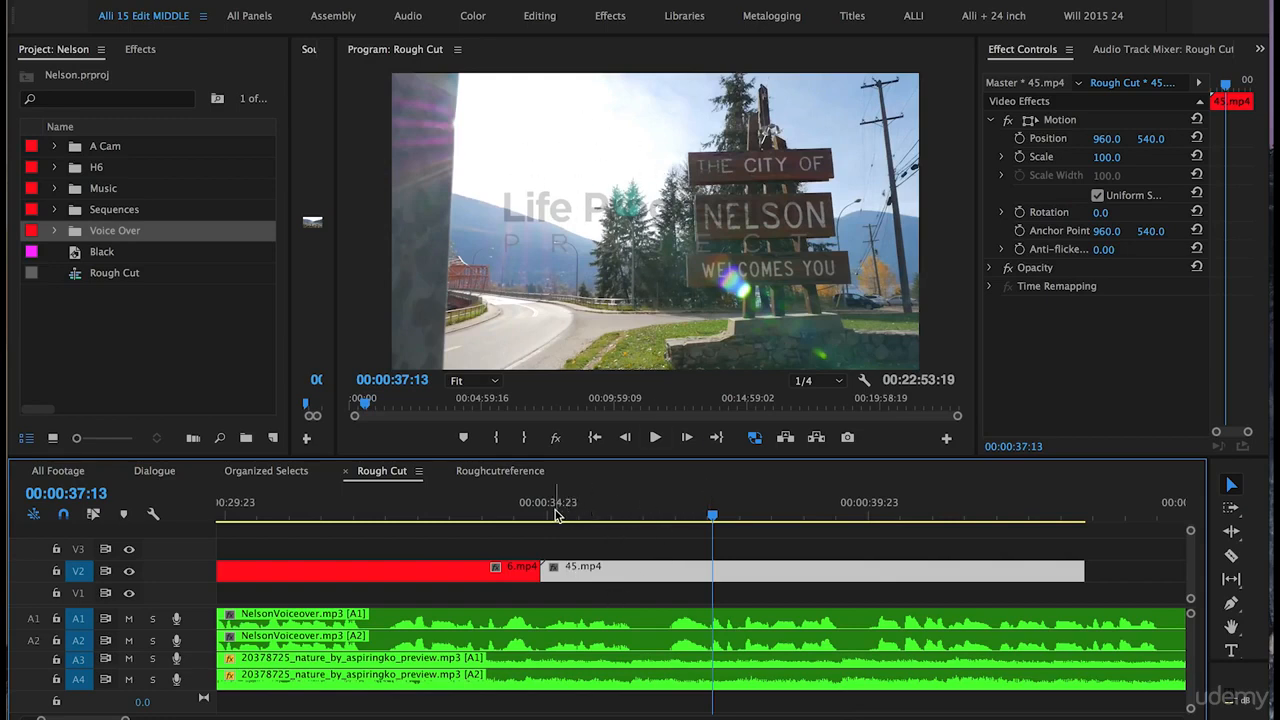
Step: Trim 45.mp4's head, close the gap, and shorten its tail to end at 00:00:39:15
drag(543, 510, 653, 517)
drag(545, 573, 583, 573)
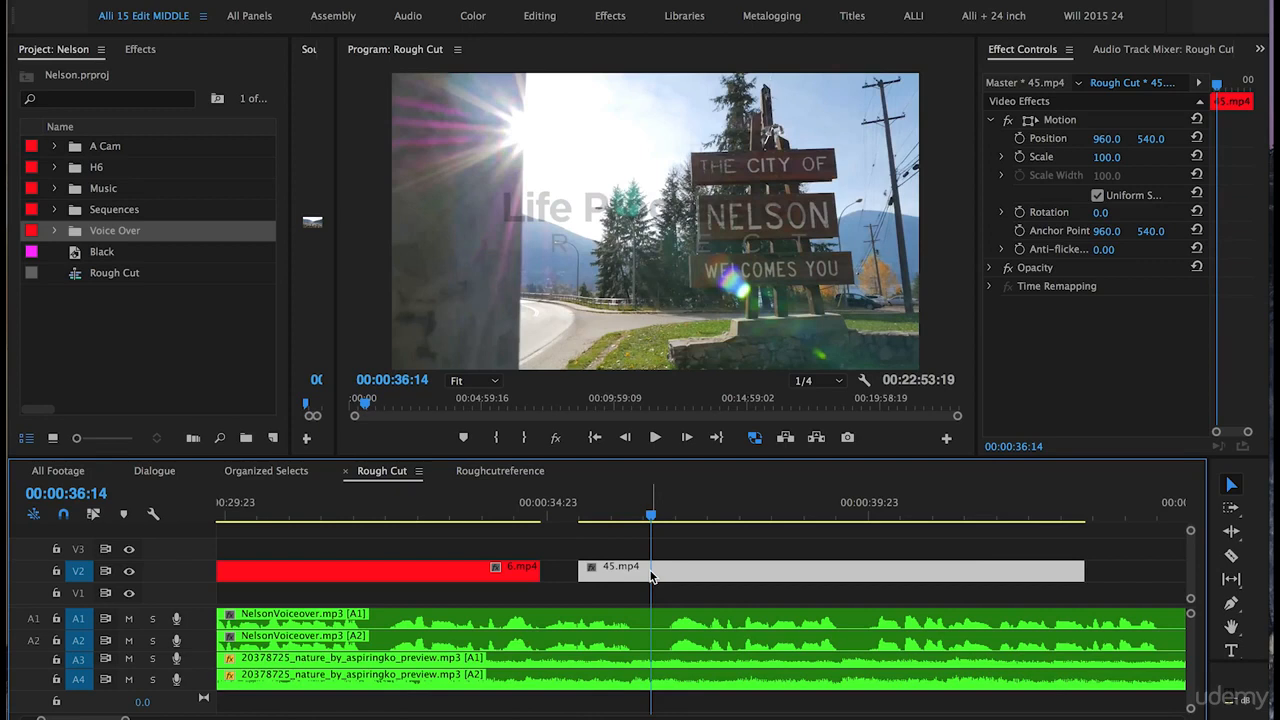
drag(651, 577, 613, 577)
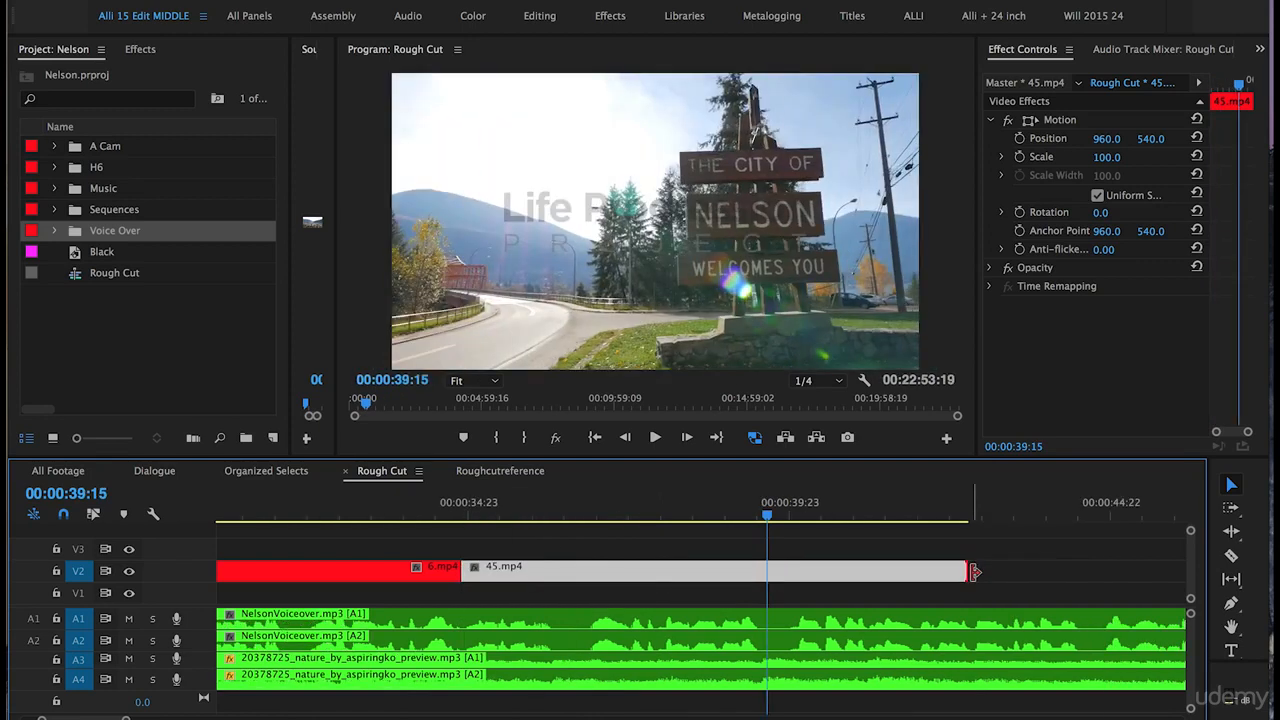
drag(974, 572, 775, 560)
click(659, 555)
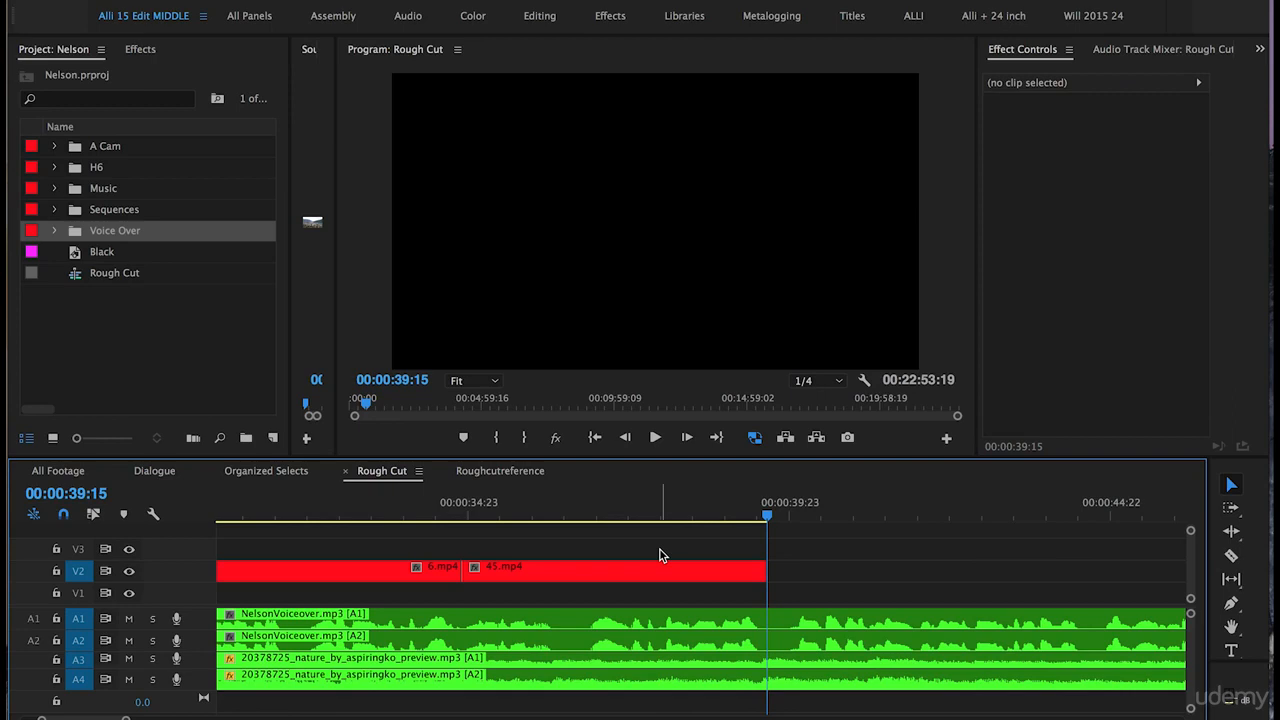
Step: Move 8.mp4 onto V2 after 45.mp4, pushing the small V2 clip further right
key(minus)
key(minus)
key(minus)
key(minus)
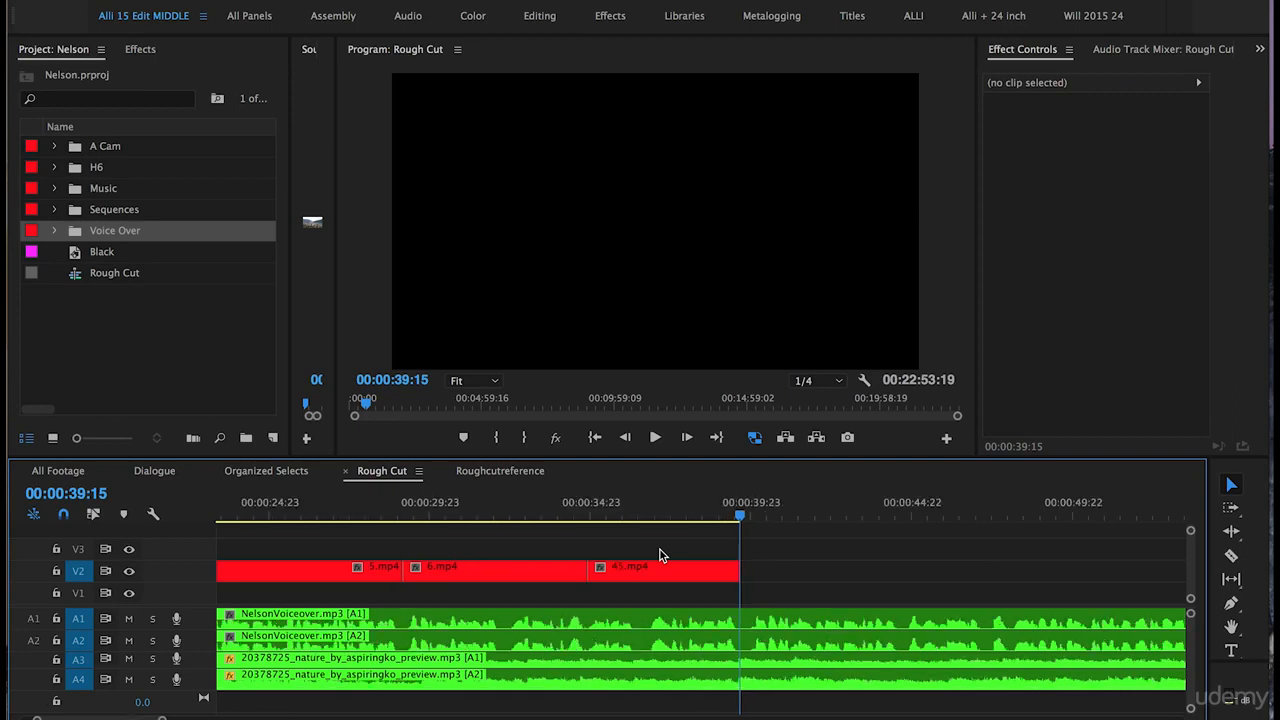
key(minus)
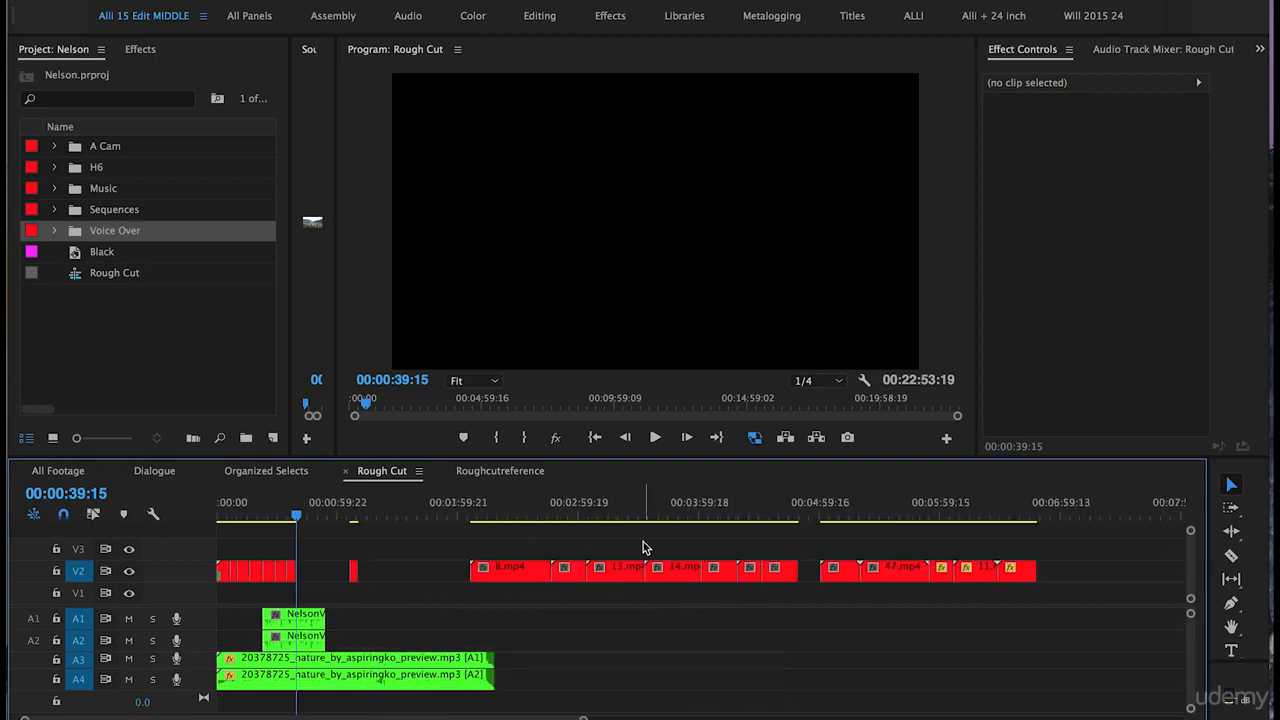
click(509, 512)
drag(518, 568, 337, 556)
click(293, 515)
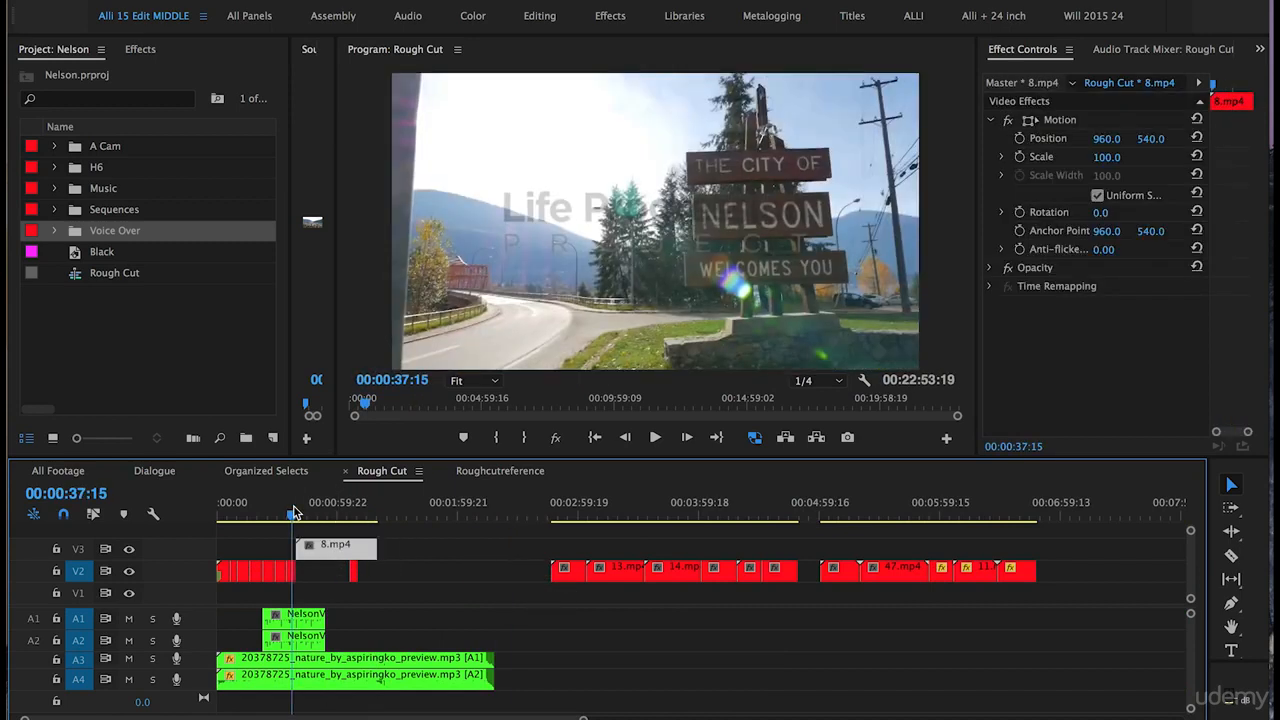
key(equal)
key(equal)
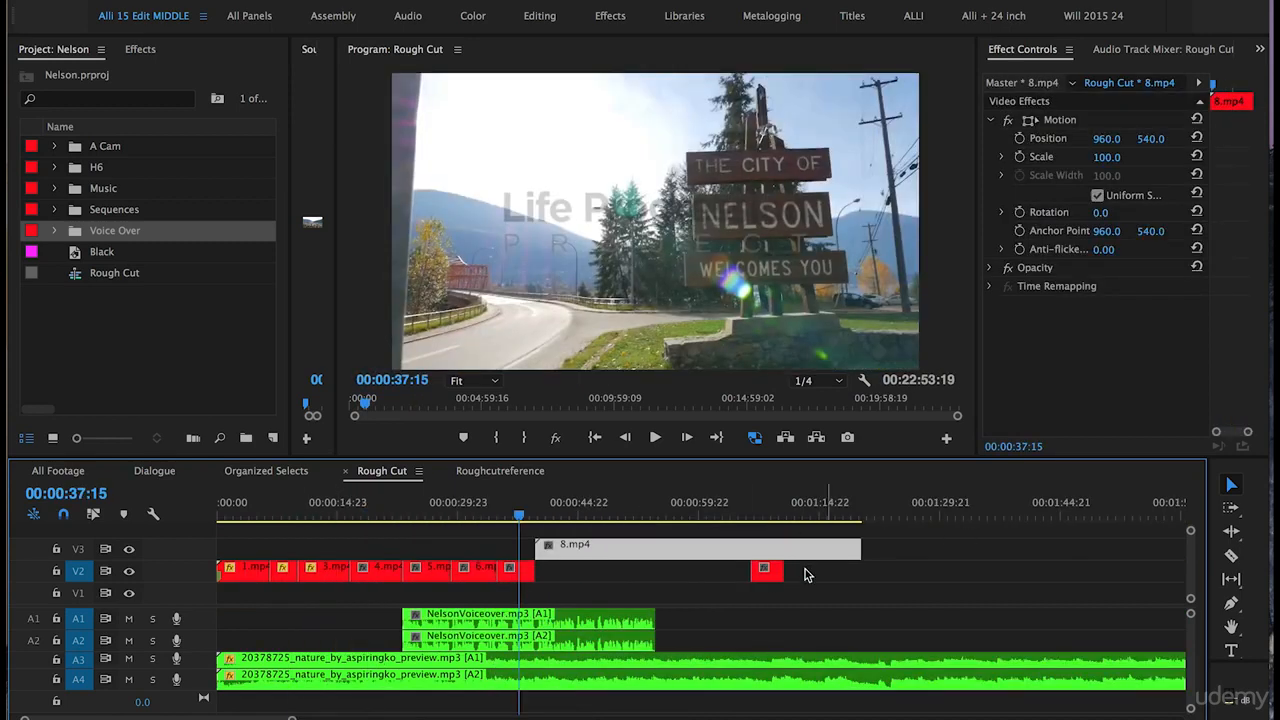
click(768, 572)
drag(771, 576, 981, 578)
drag(580, 553, 610, 578)
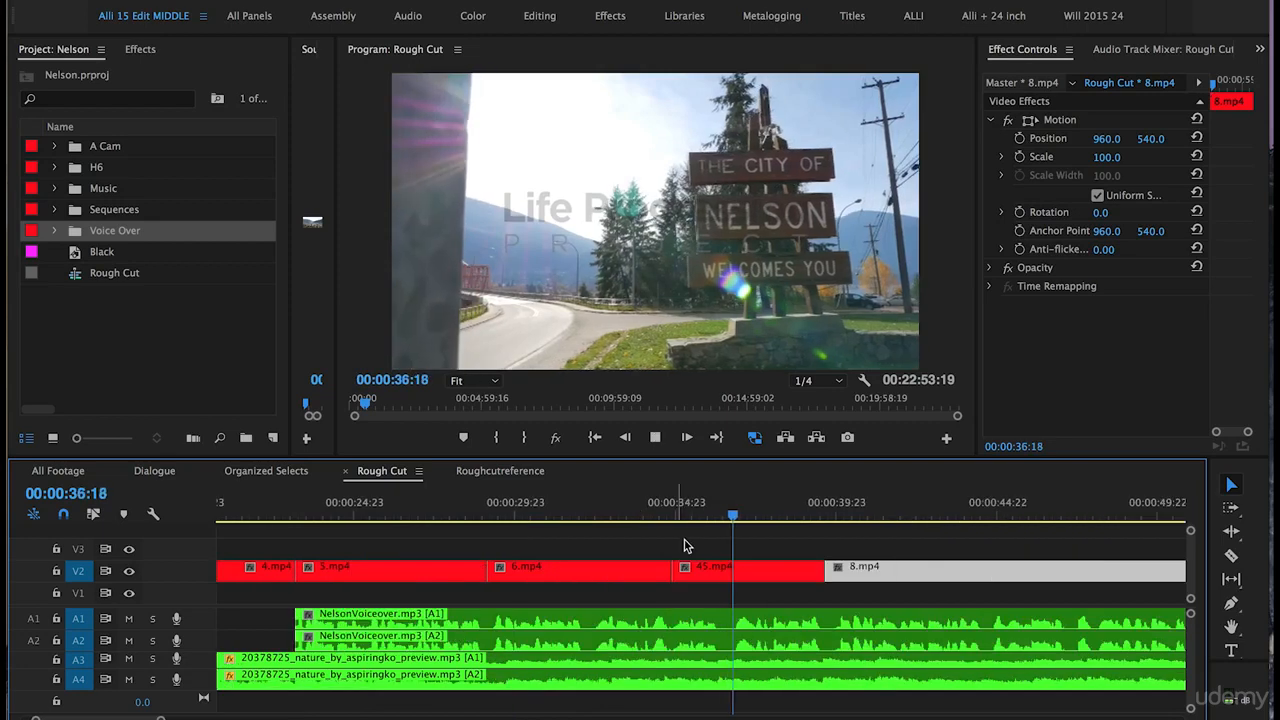
Step: Review the edit and slide 8.mp4 left to start at the playhead
scroll(682, 551, right, 2)
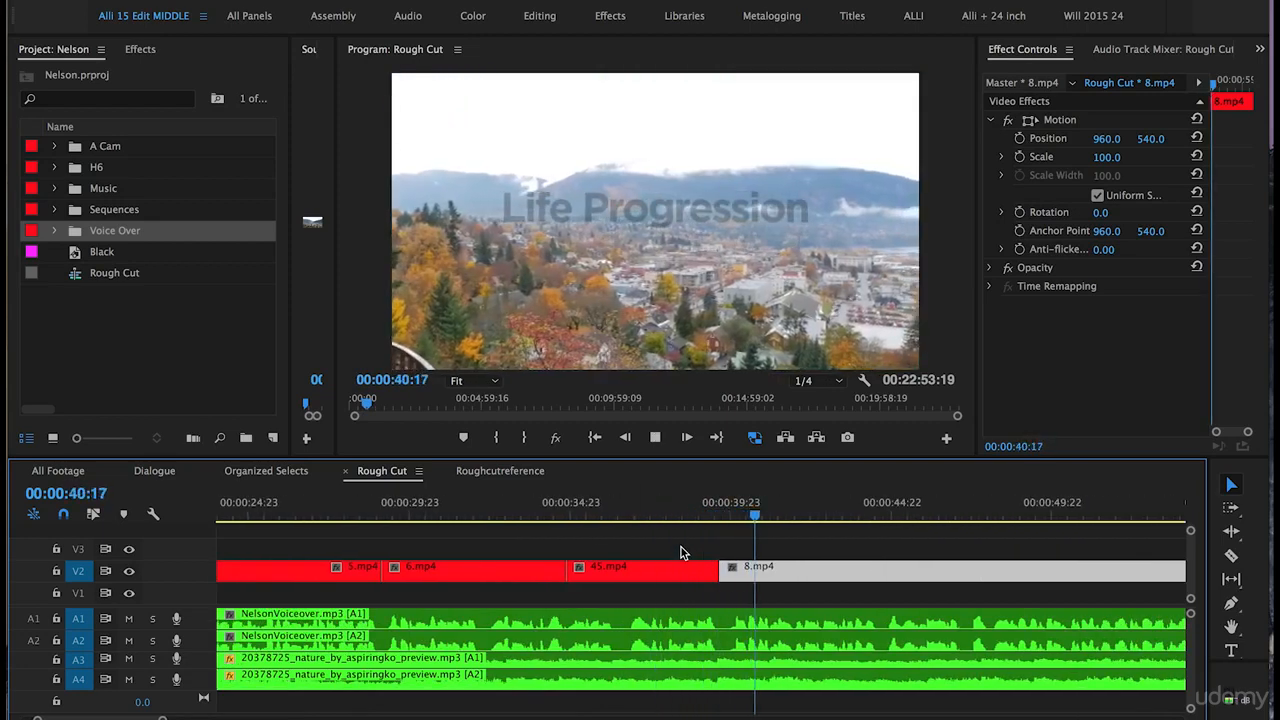
click(388, 513)
click(592, 567)
drag(770, 548, 623, 580)
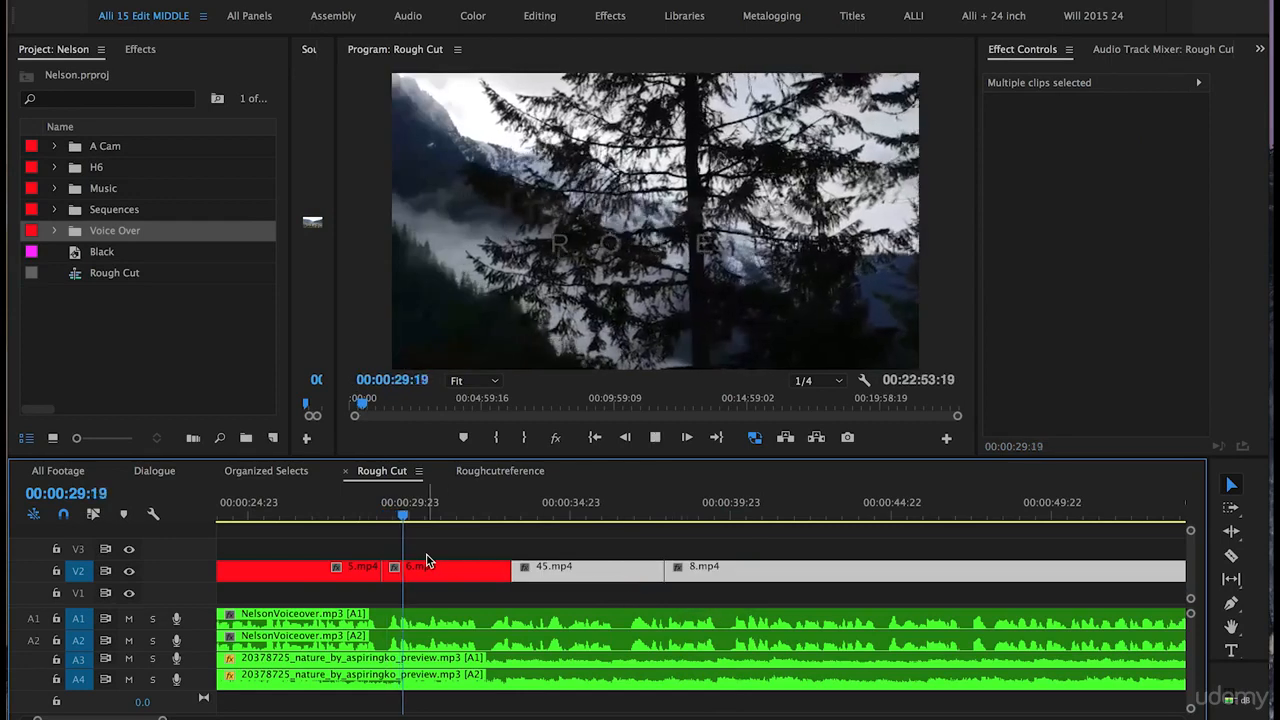
click(351, 553)
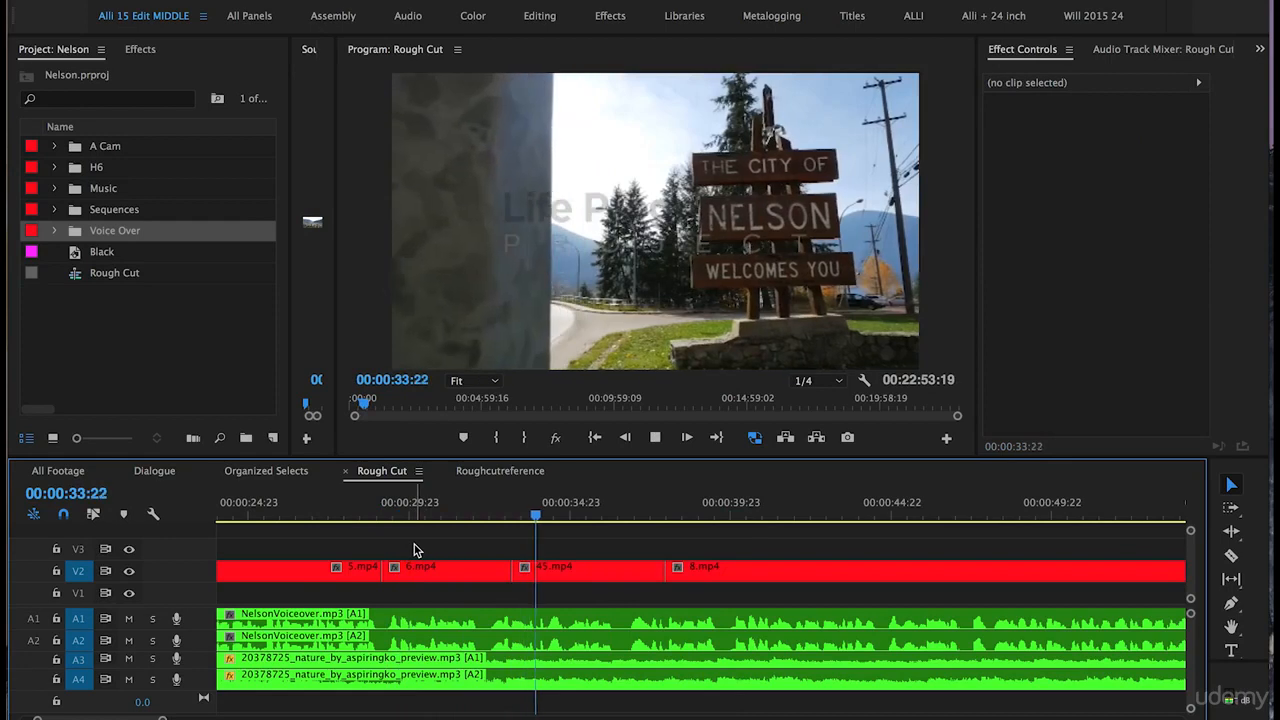
scroll(471, 548, right, 1)
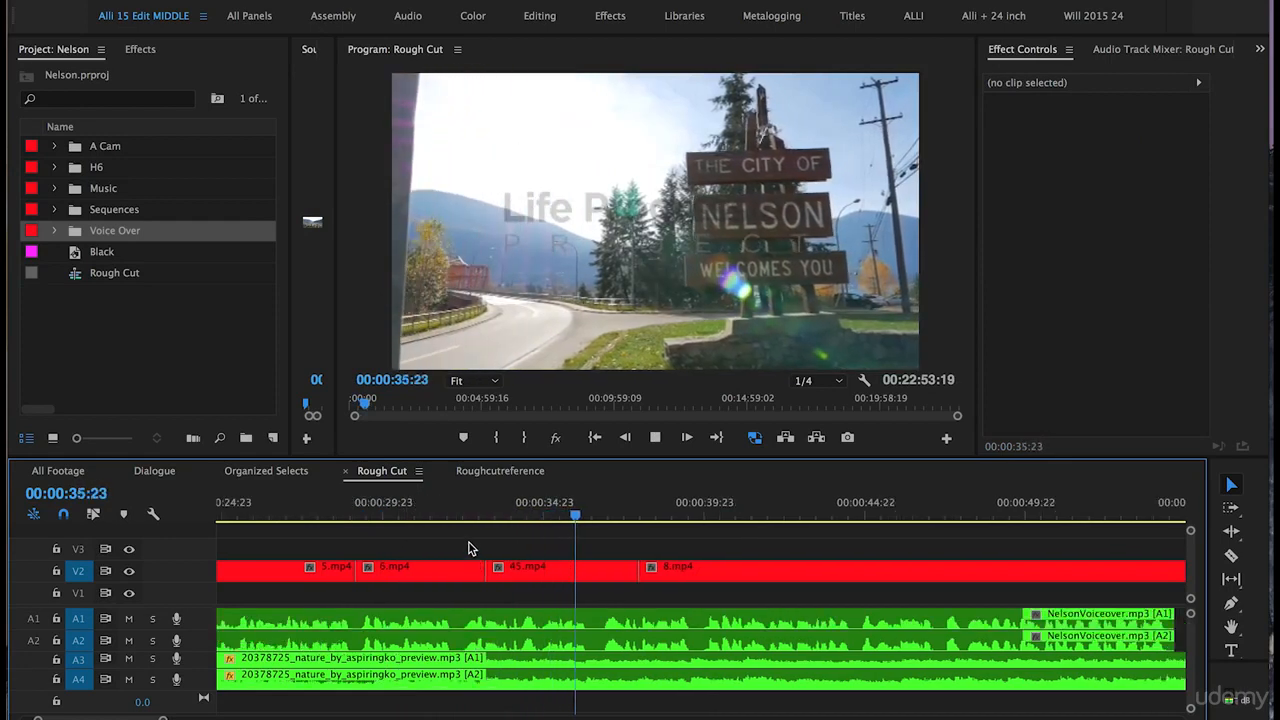
key(space)
click(703, 573)
drag(703, 573, 660, 574)
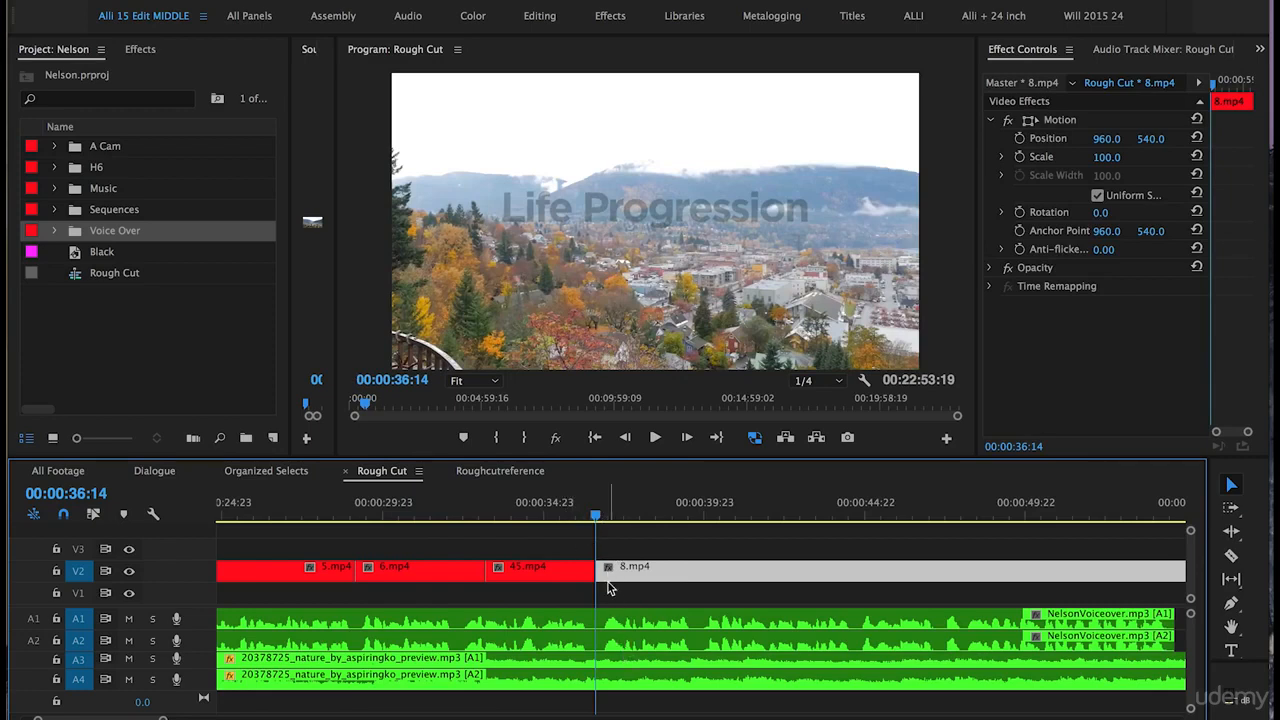
Step: Razor-cut 8.mp4 at 00:00:40:21 and delete the part after the cut
click(537, 502)
key(space)
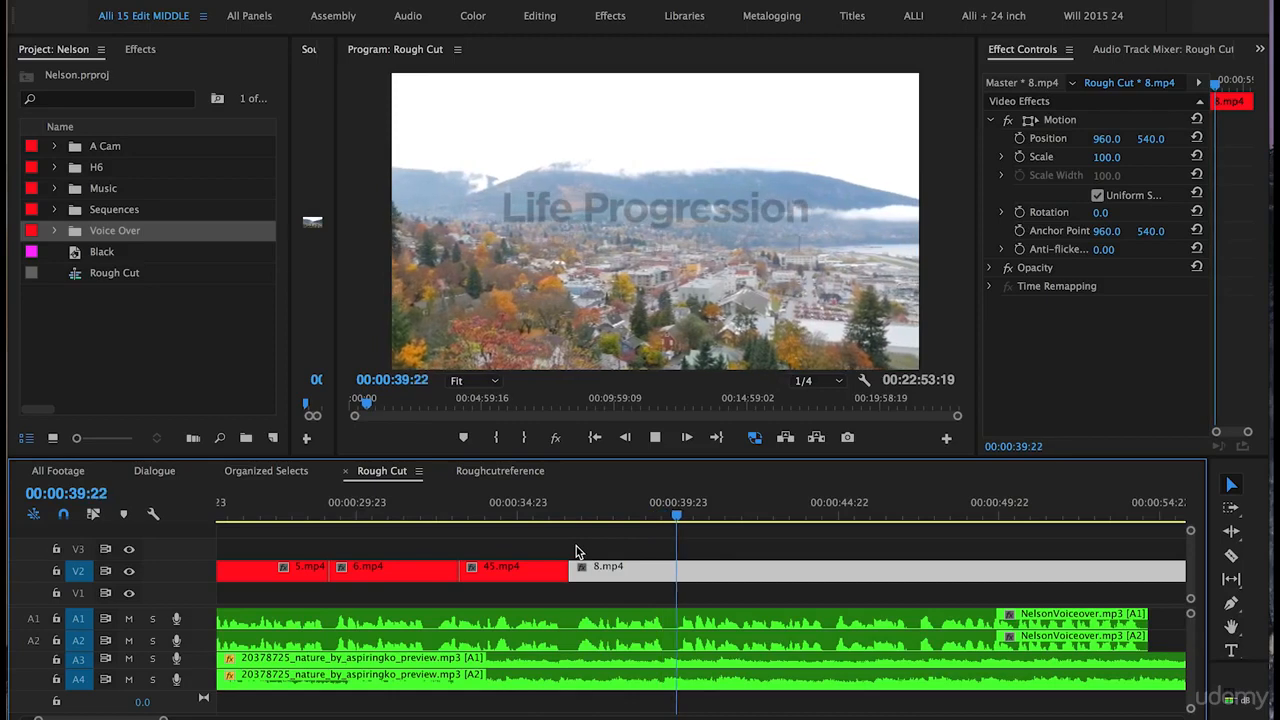
key(space)
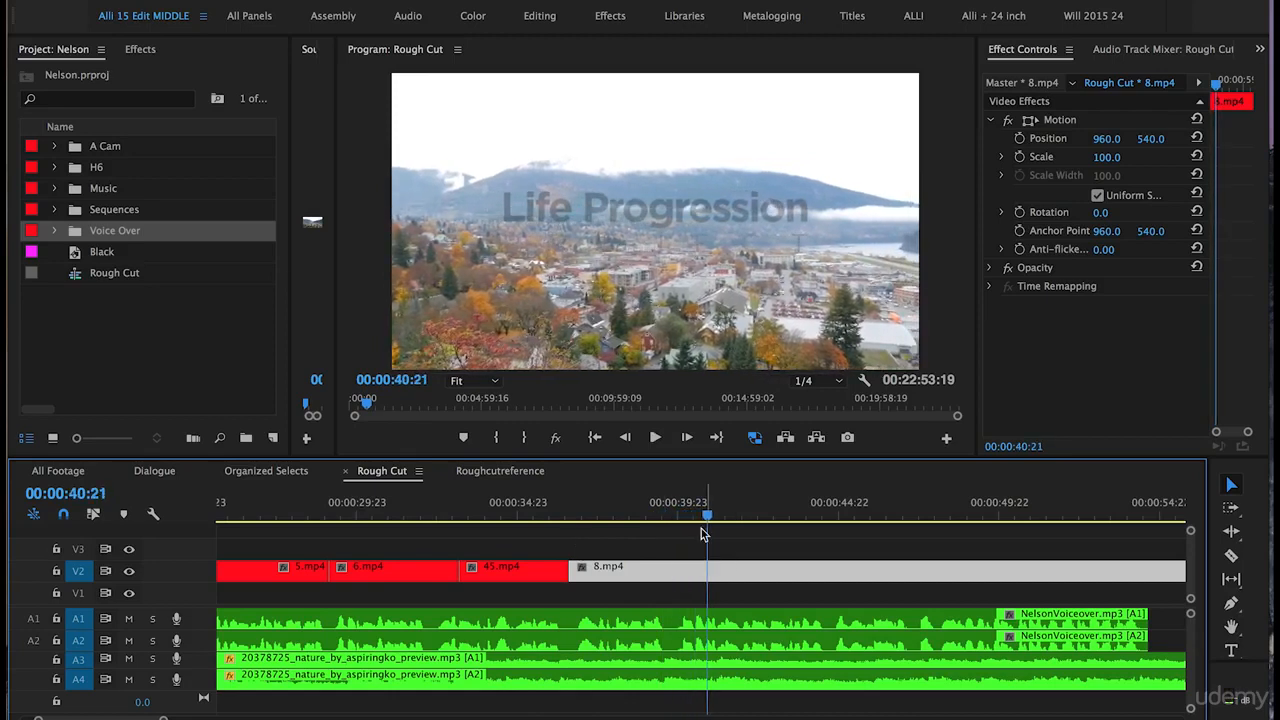
key(c)
click(710, 570)
key(v)
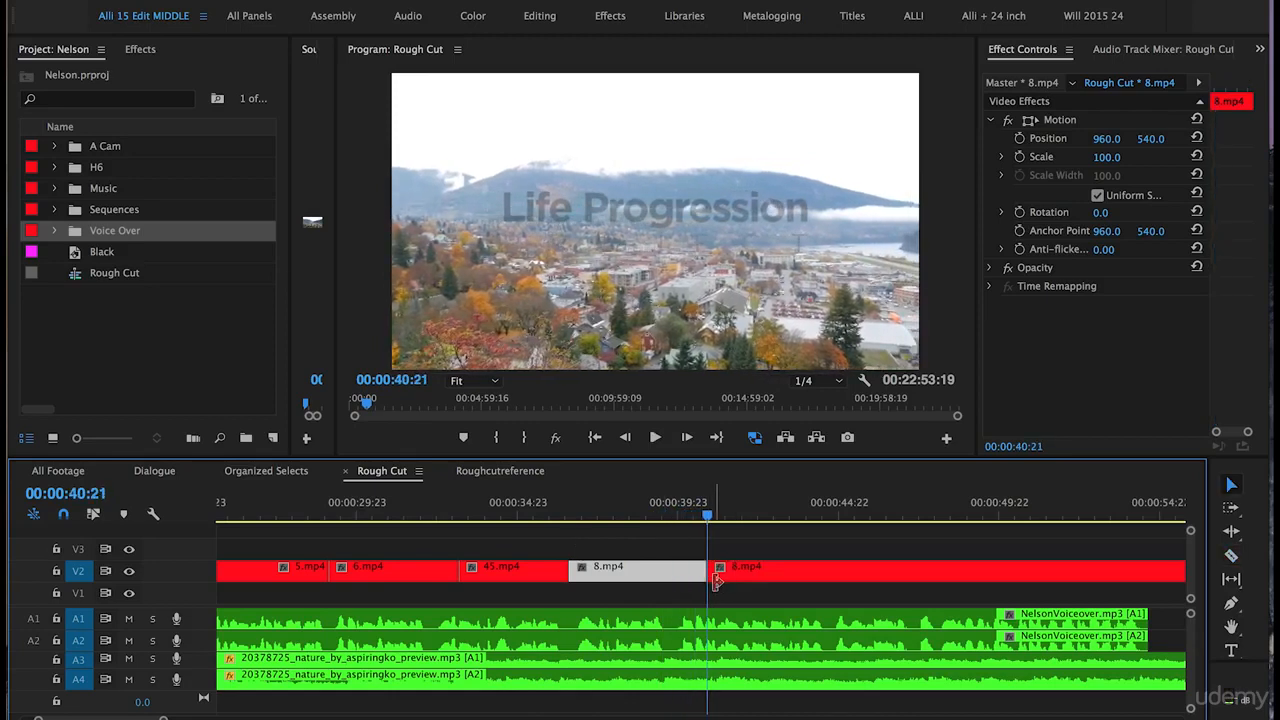
click(746, 578)
key(Delete)
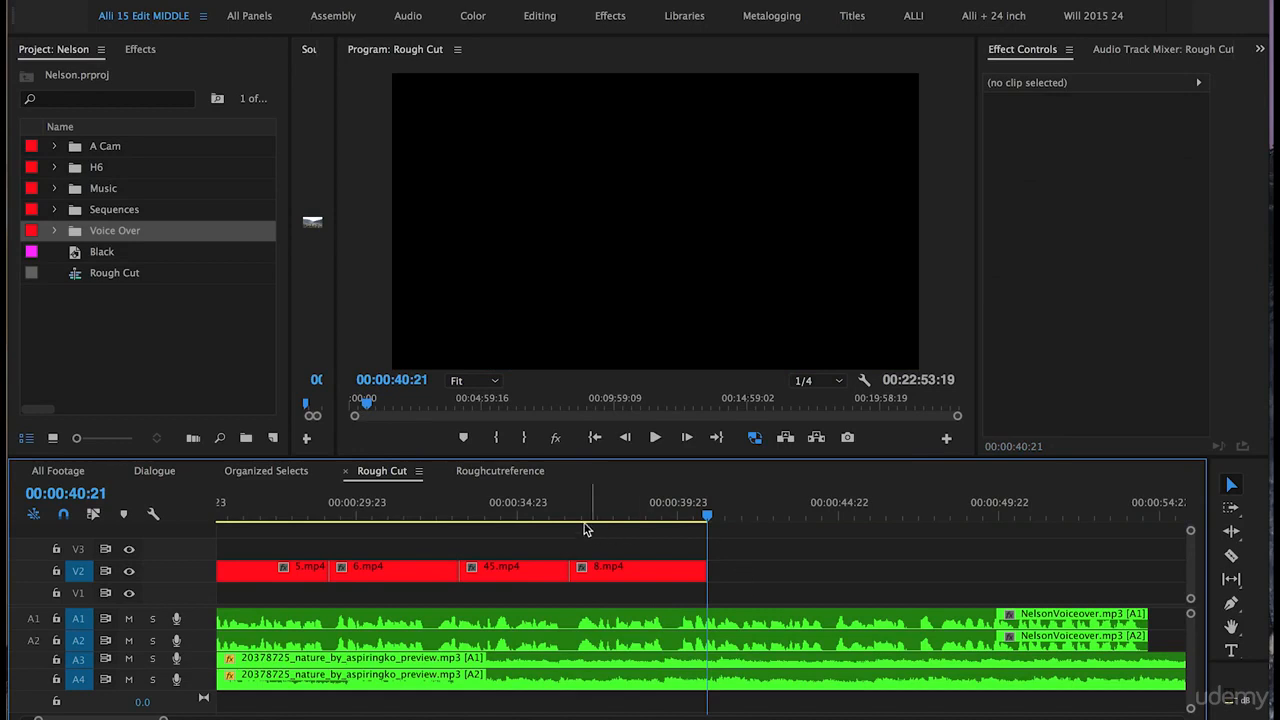
key(backslash)
drag(566, 514, 636, 527)
Step: Cut 9.mp4 from near the six-minute mark and paste it at 00:00:43:19
drag(692, 531, 941, 516)
key(=)
key(=)
key(=)
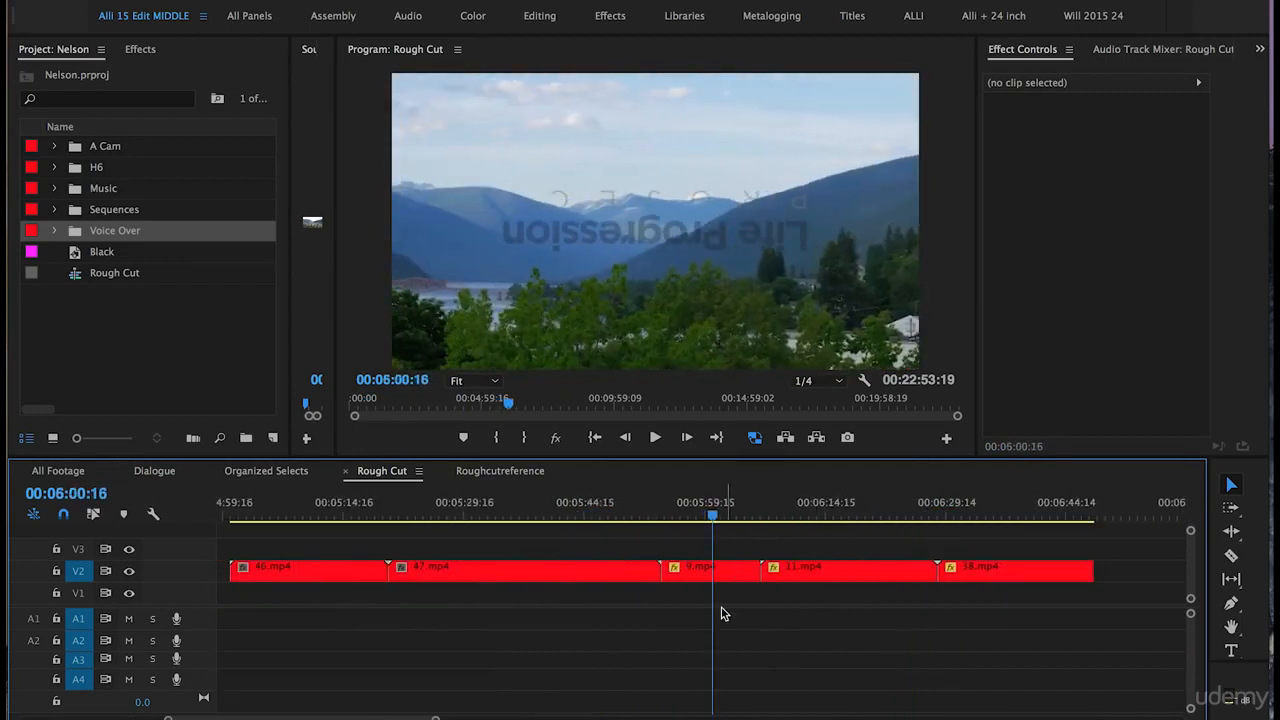
click(694, 572)
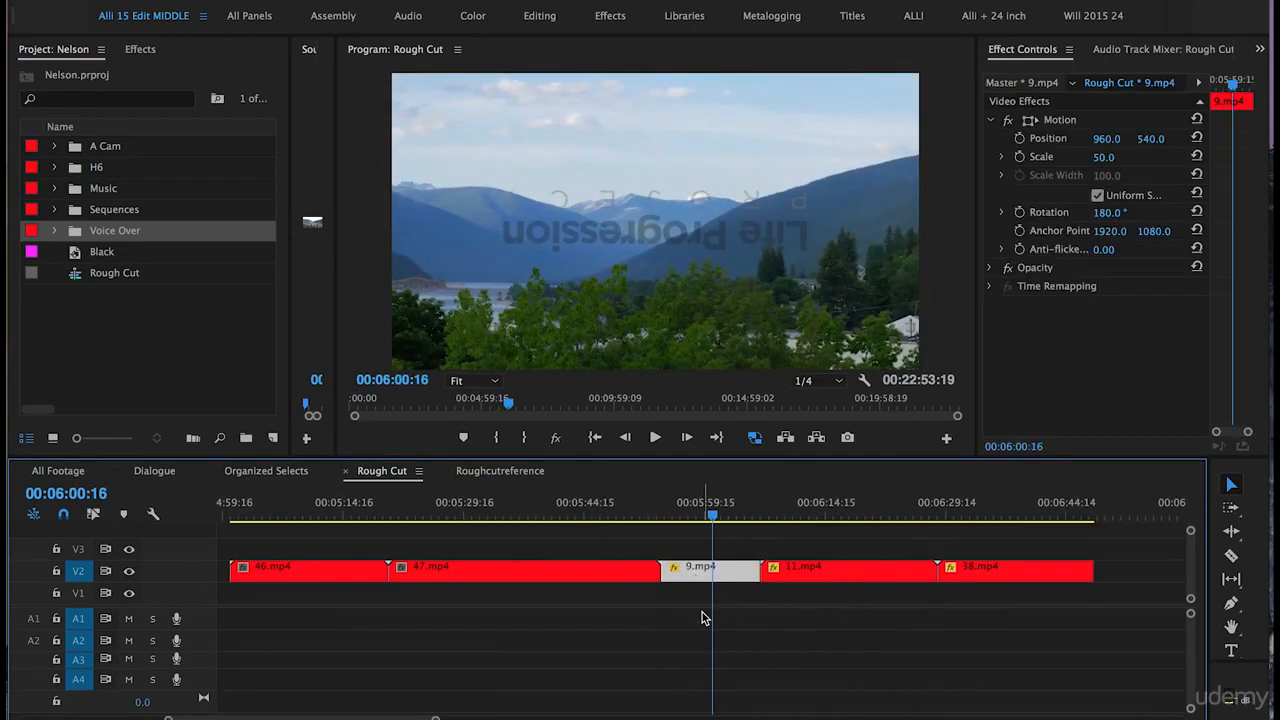
key(Delete)
key(-)
key(-)
key(-)
click(261, 510)
key(=)
key(=)
key(=)
key(=)
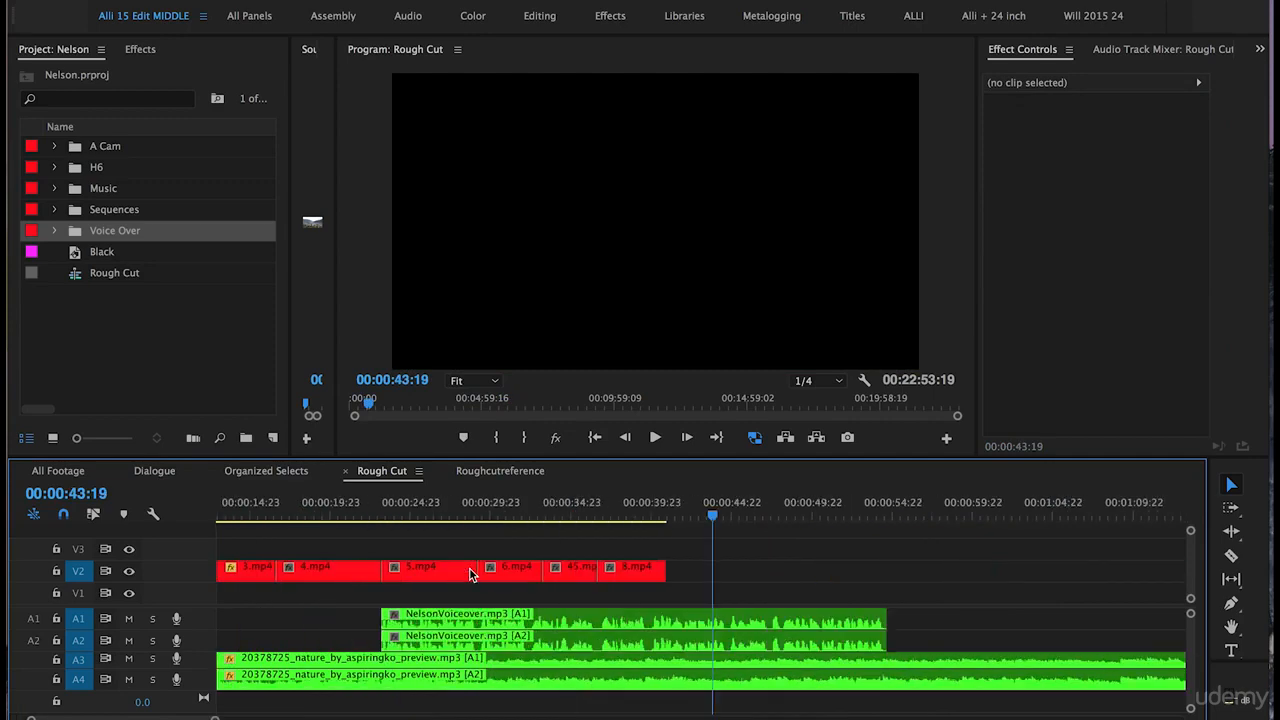
key(ctrl+v)
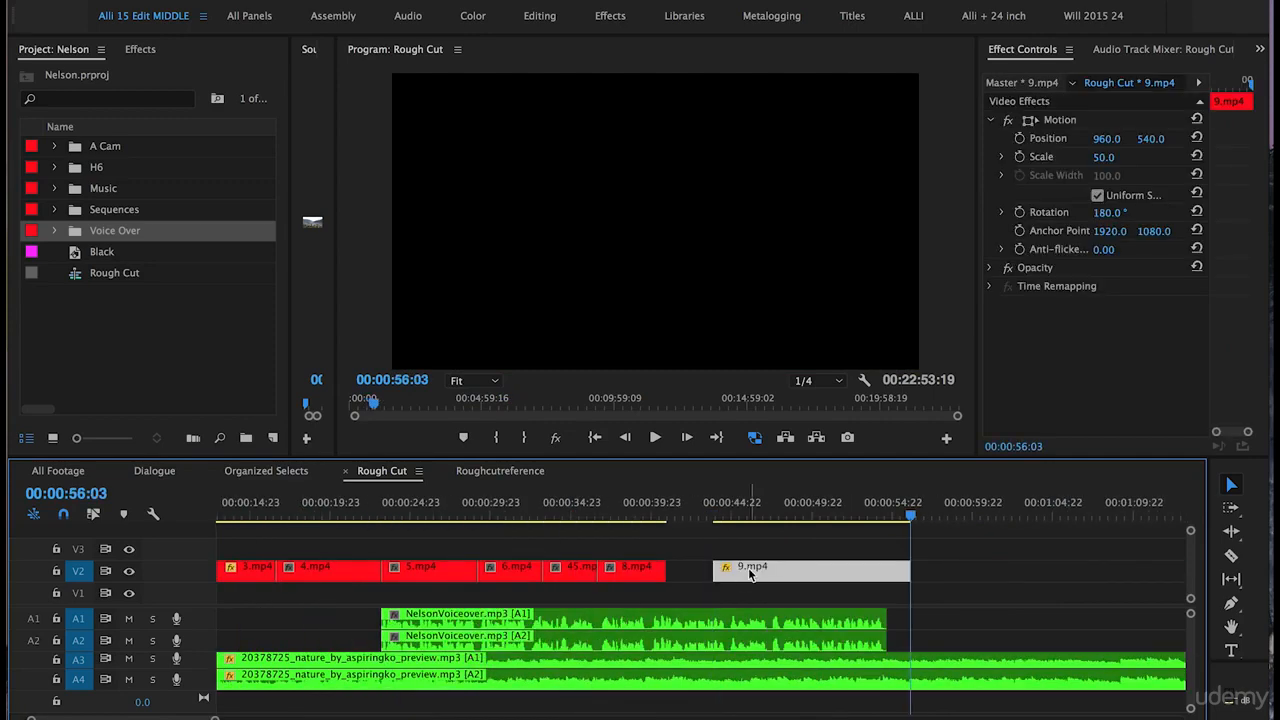
Step: Slide 9.mp4 left until it butts against 8.mp4 on V2, then play the join
drag(767, 571, 718, 568)
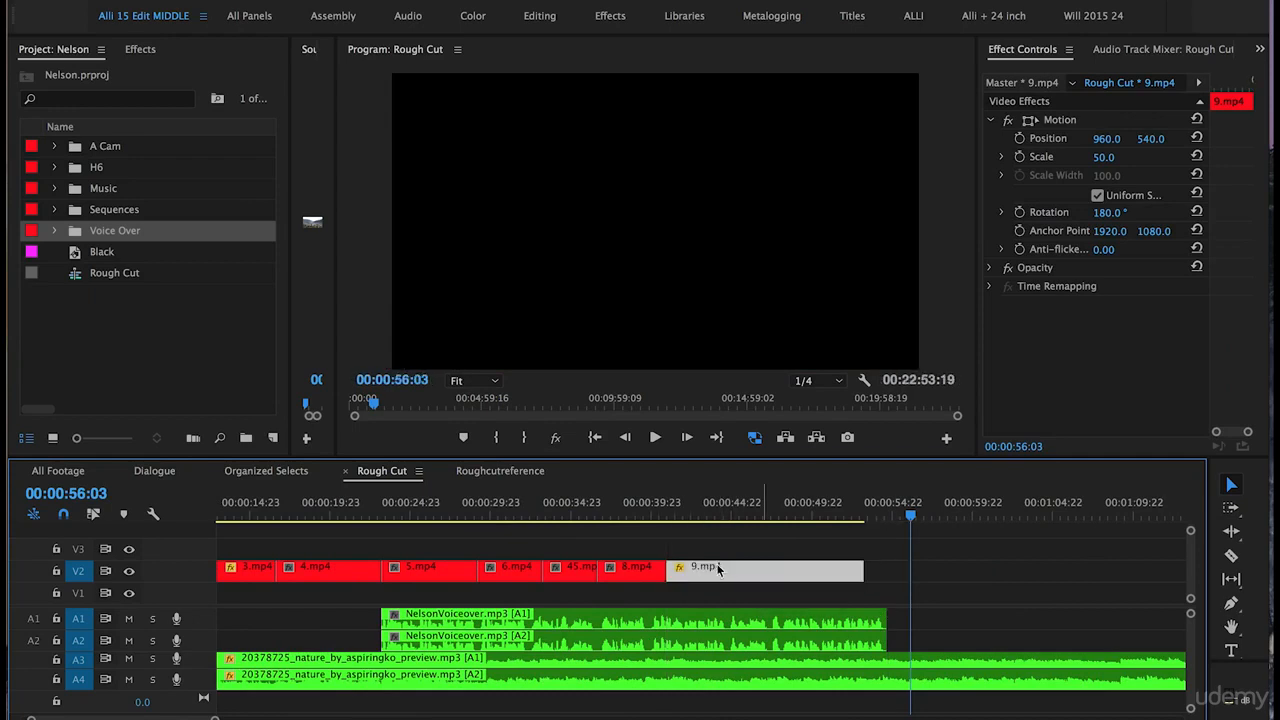
drag(892, 574, 770, 577)
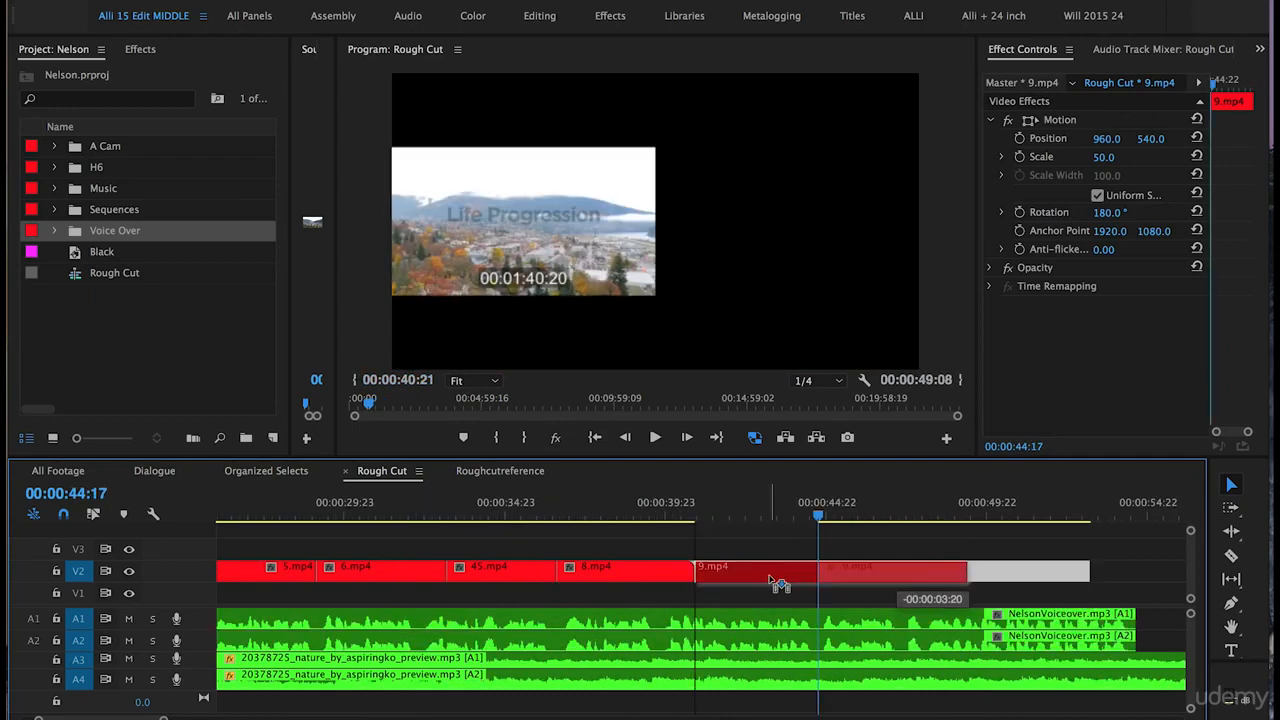
click(665, 492)
key(space)
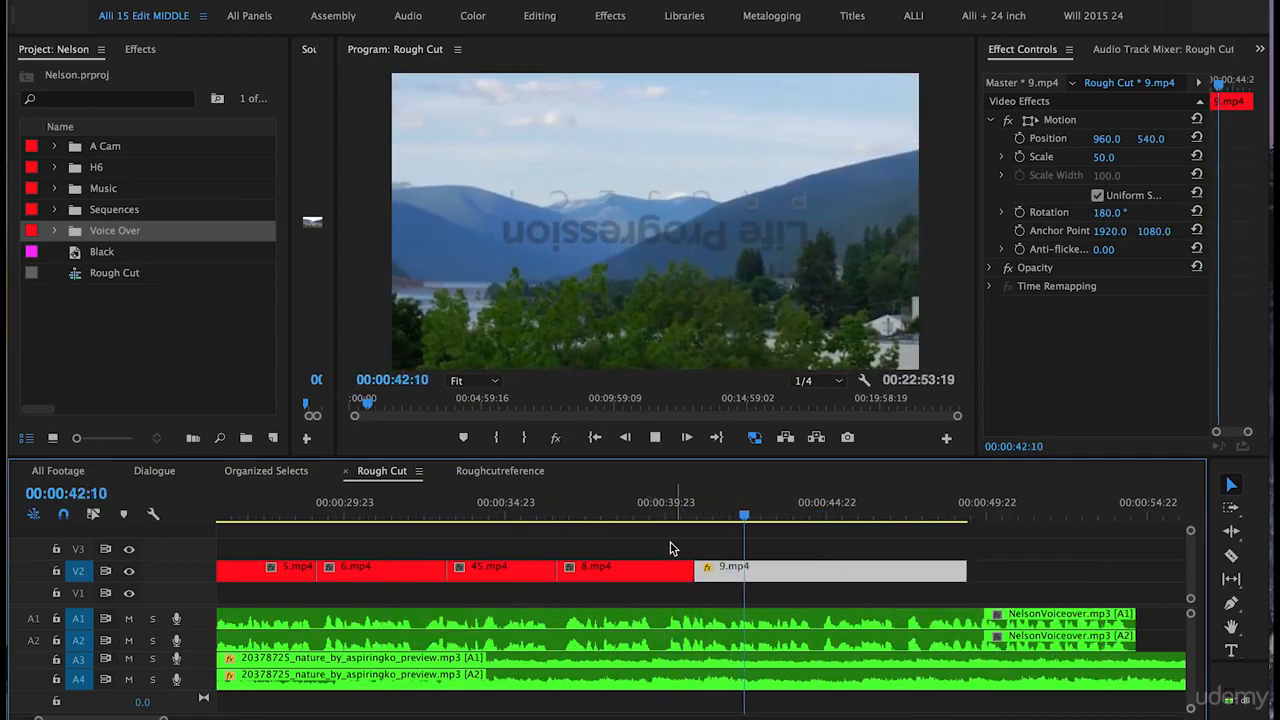
scroll(671, 548, right, 1)
Step: Slip the footage inside 9.mp4 by 11 frames with the Slip Tool
key(space)
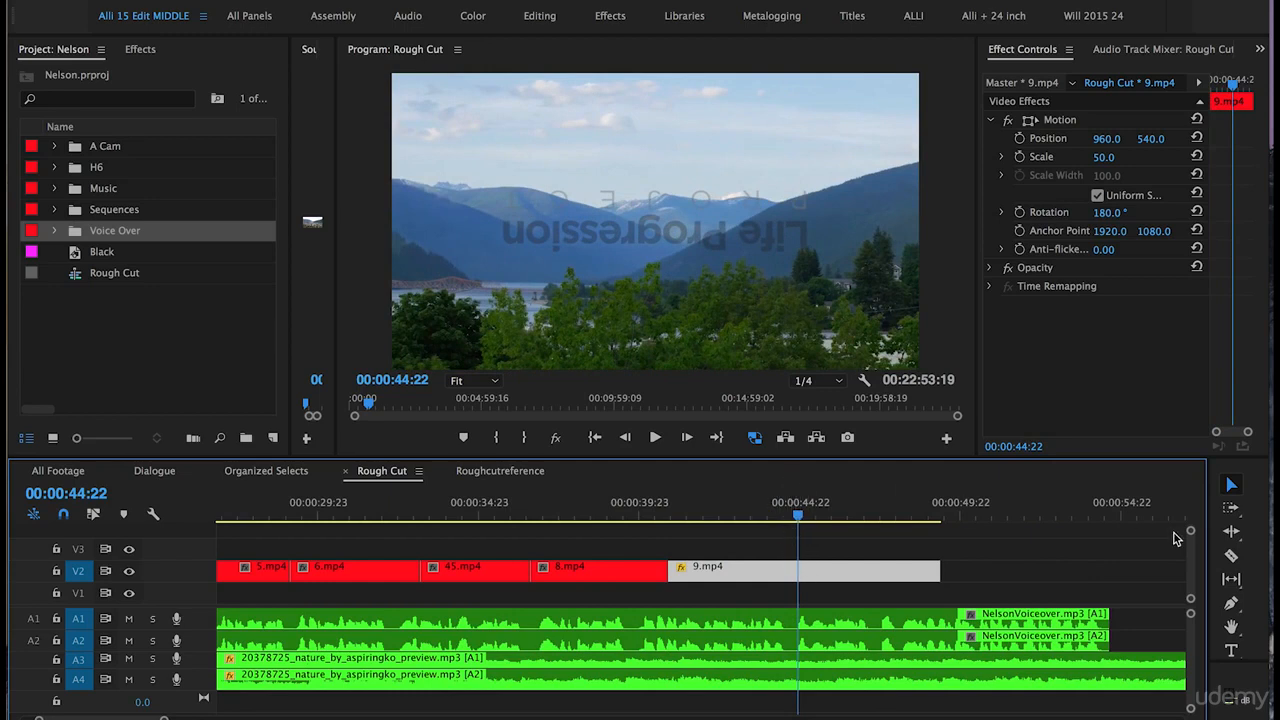
click(1231, 582)
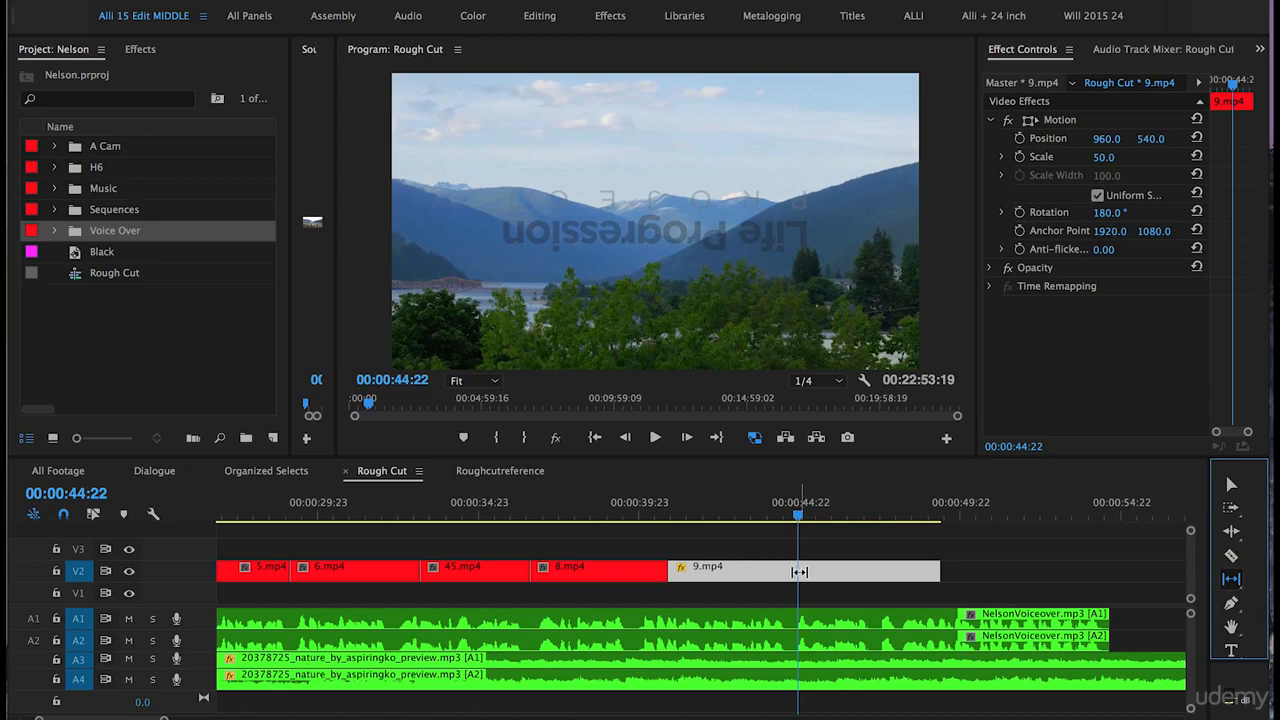
drag(796, 572, 680, 570)
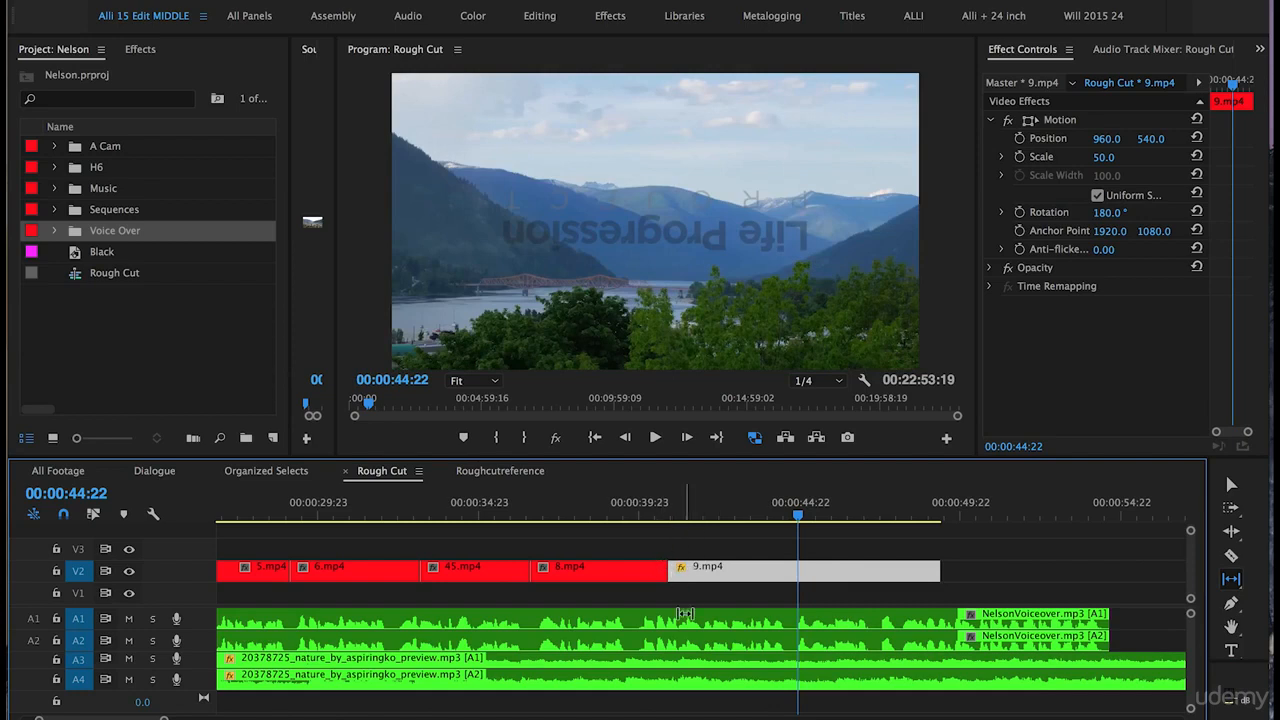
Step: Review the slipped 9.mp4, trim its end back to the playhead, and save the project
key(v)
click(645, 508)
key(space)
drag(928, 570, 792, 568)
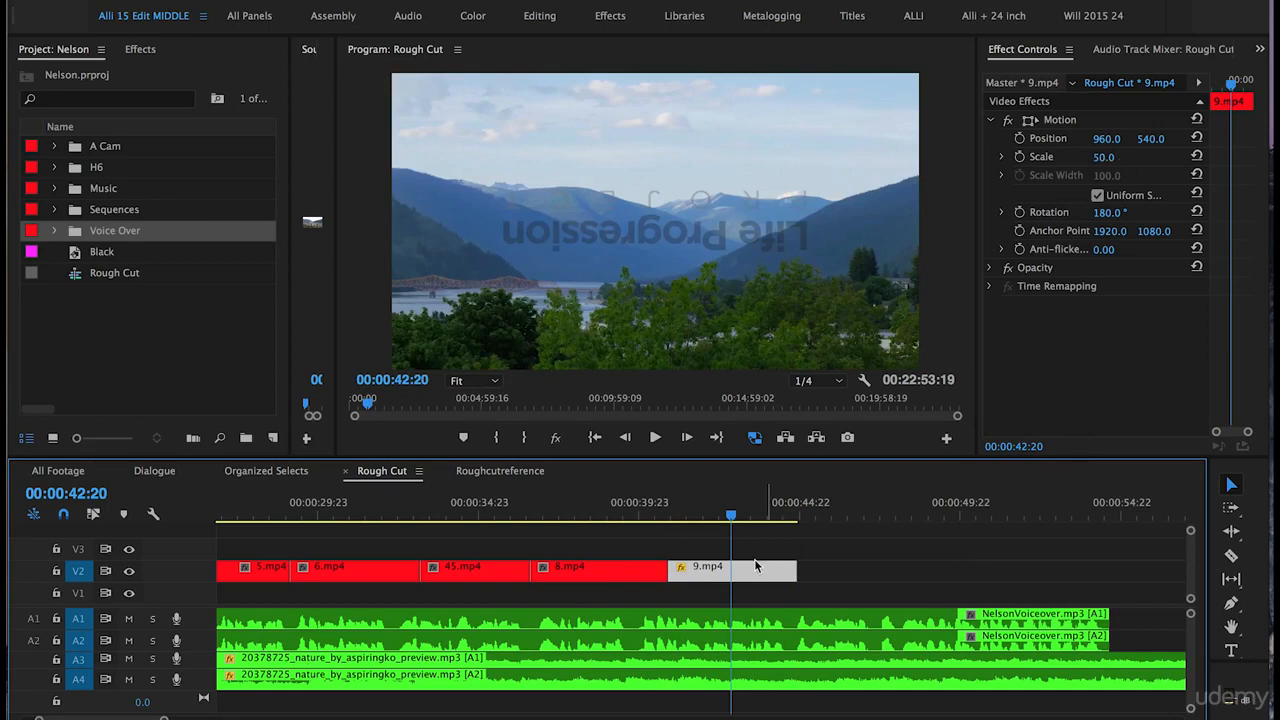
key(super+s)
Step: Set 9.mp4's Scale to 100 in Effect Controls
click(1100, 157)
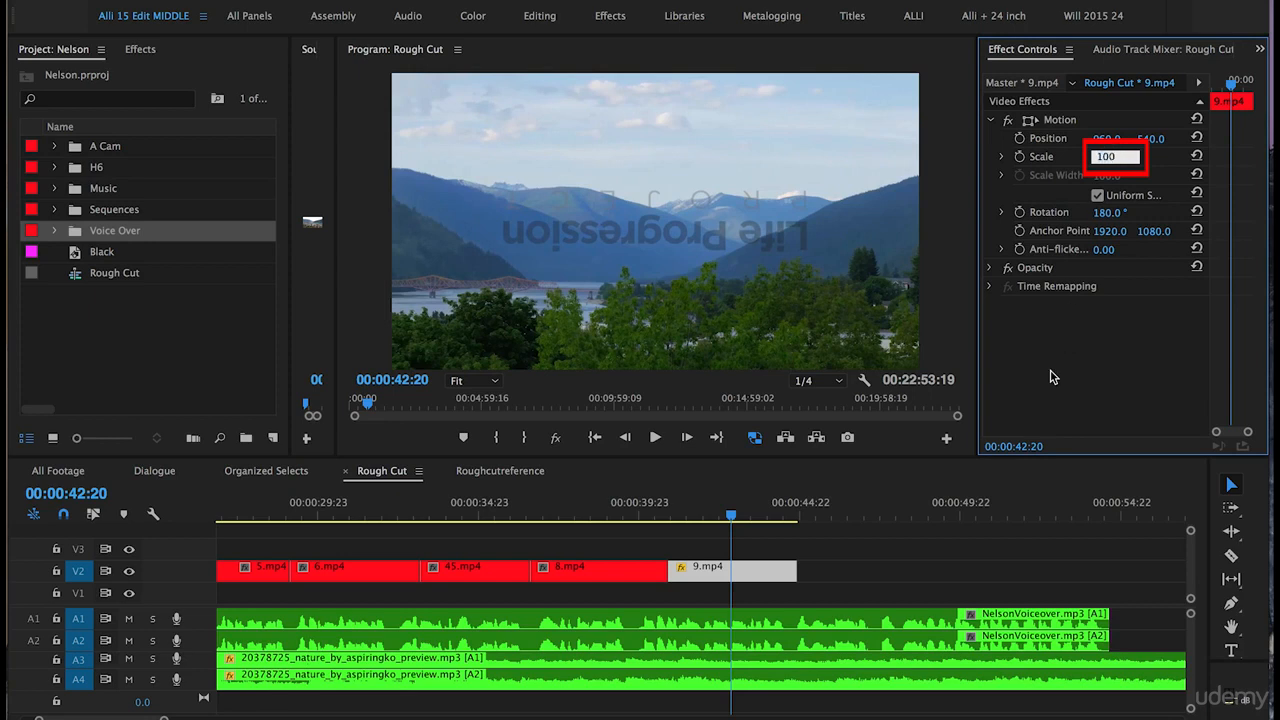
key(Return)
click(734, 508)
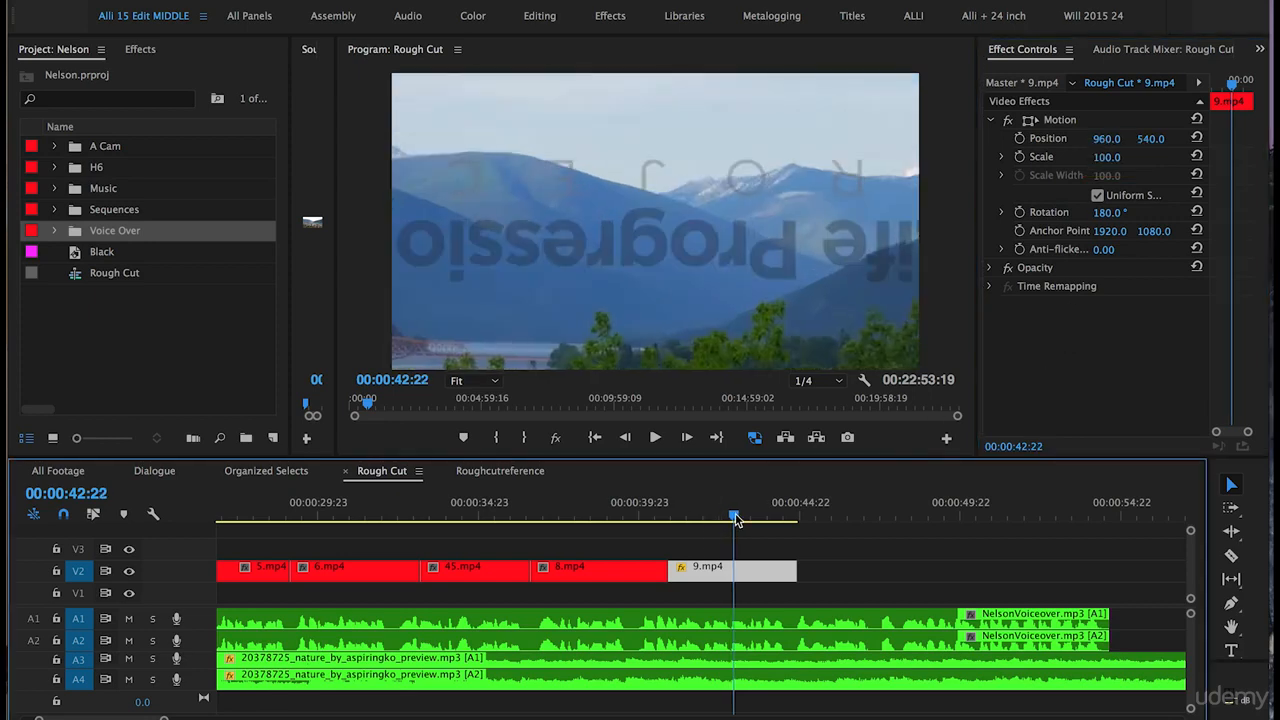
Step: Shift 9.mp4 sideways to Position X 1545 and play back the result
click(1102, 139)
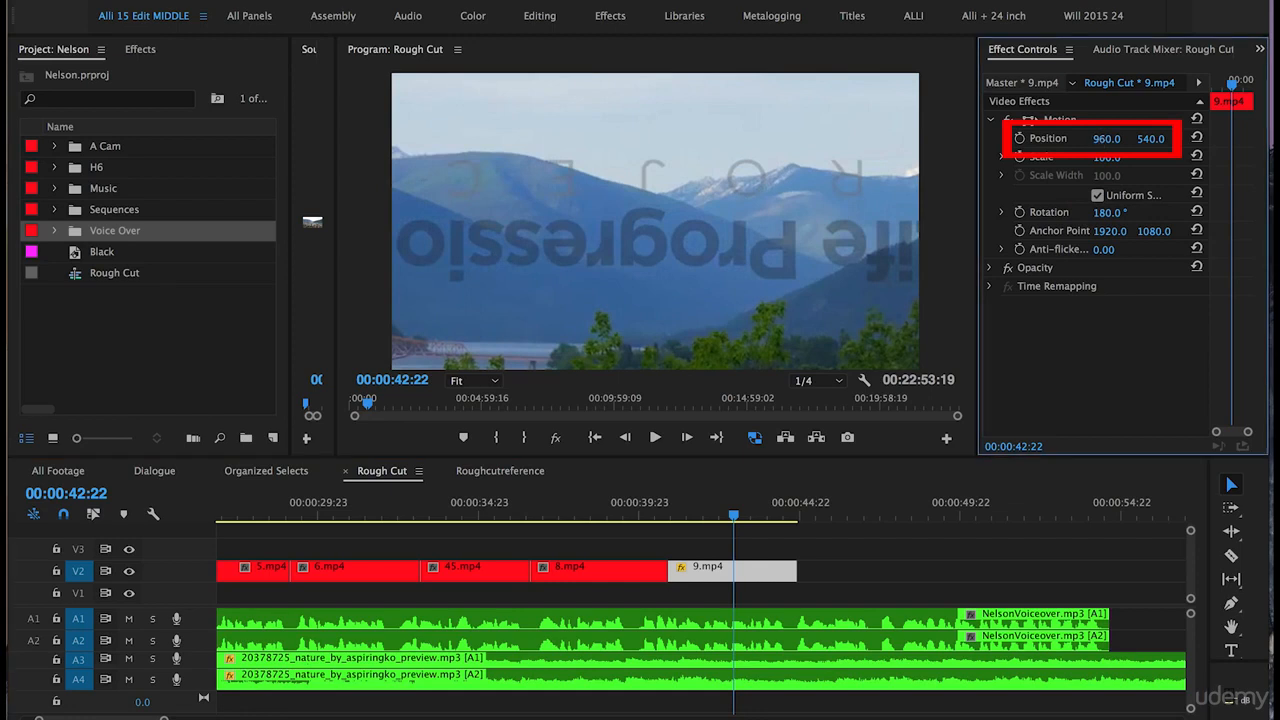
drag(1102, 139, 1120, 140)
click(1110, 139)
text(1545)
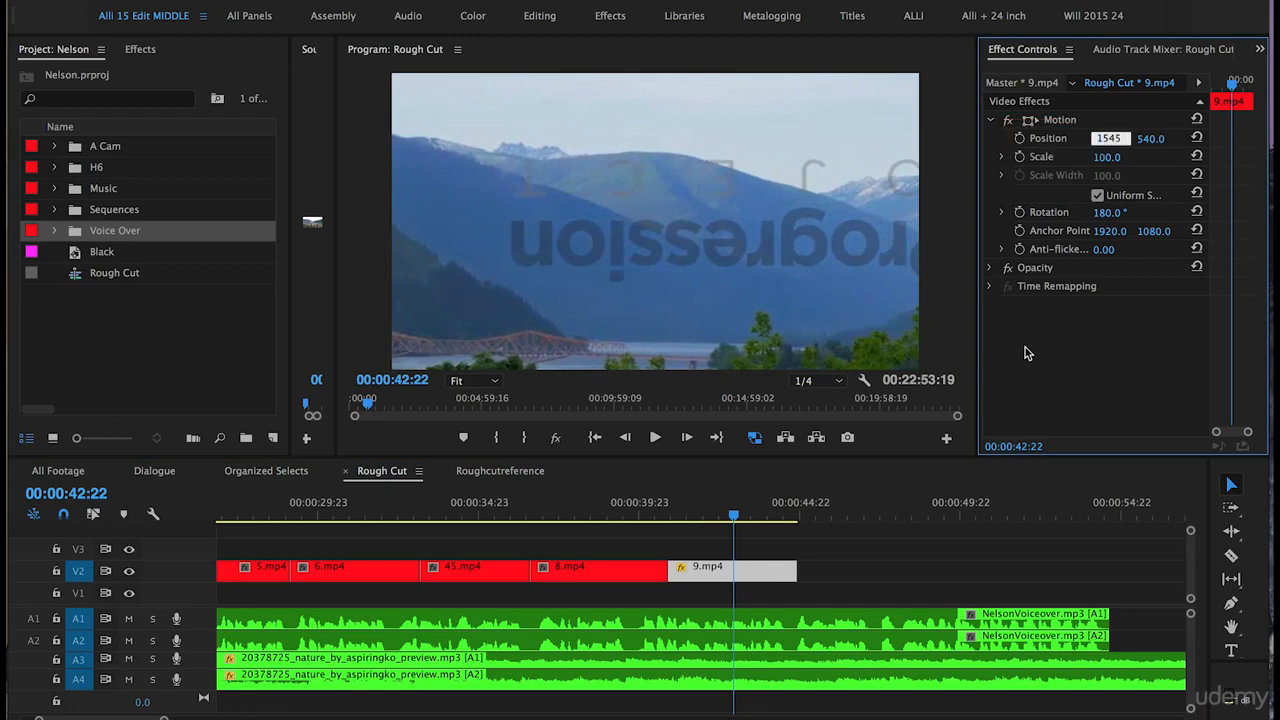
key(Return)
click(662, 512)
key(space)
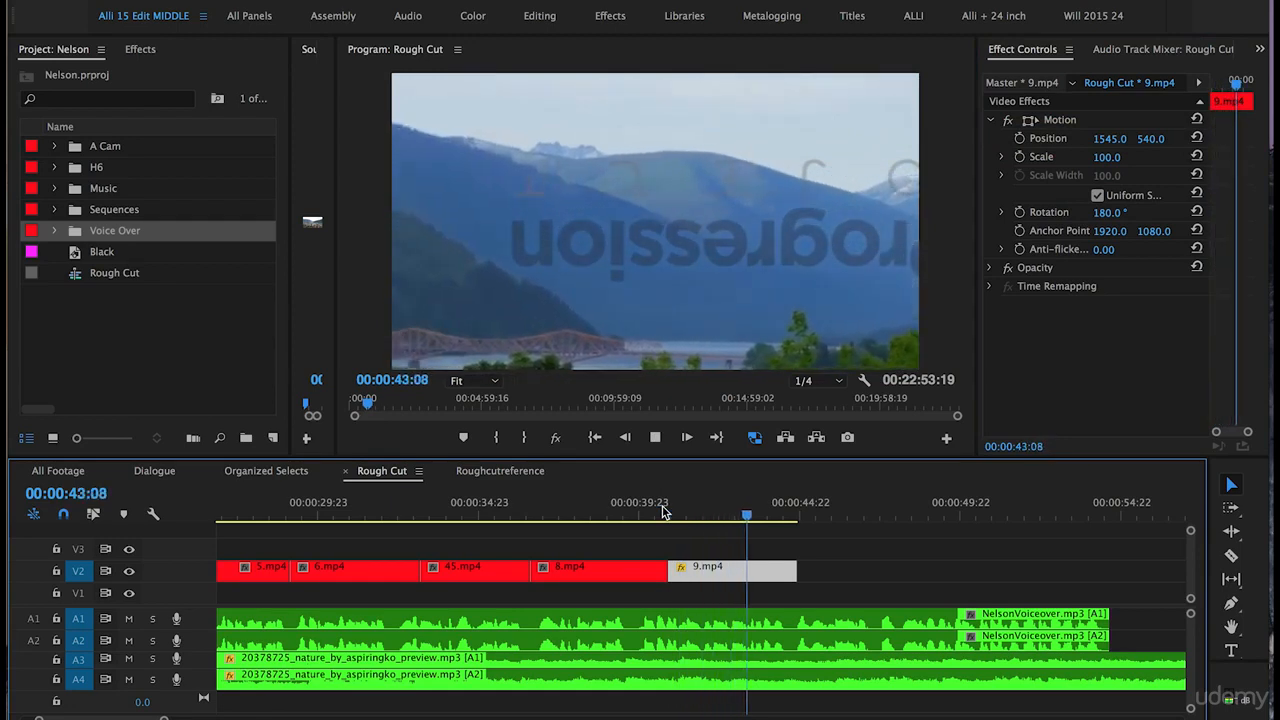
click(717, 549)
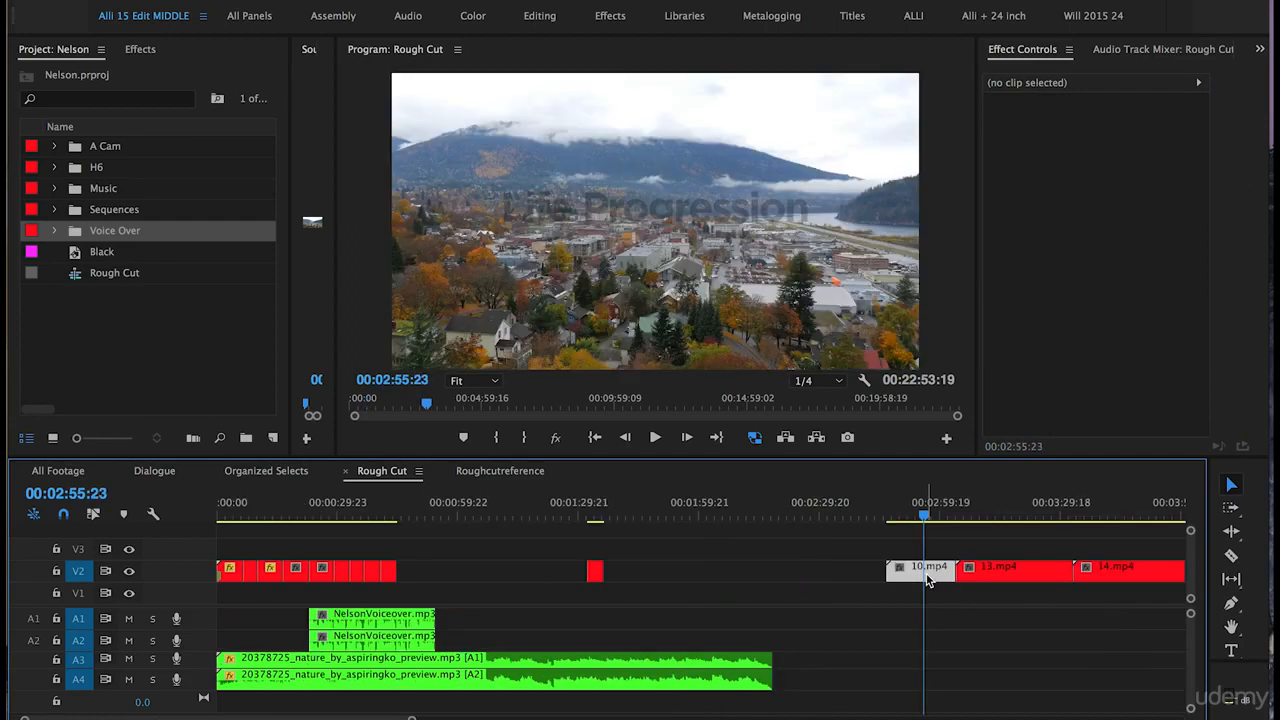
Step: Drag 10.mp4 left on V2 so it follows directly after 9.mp4
drag(921, 580, 445, 577)
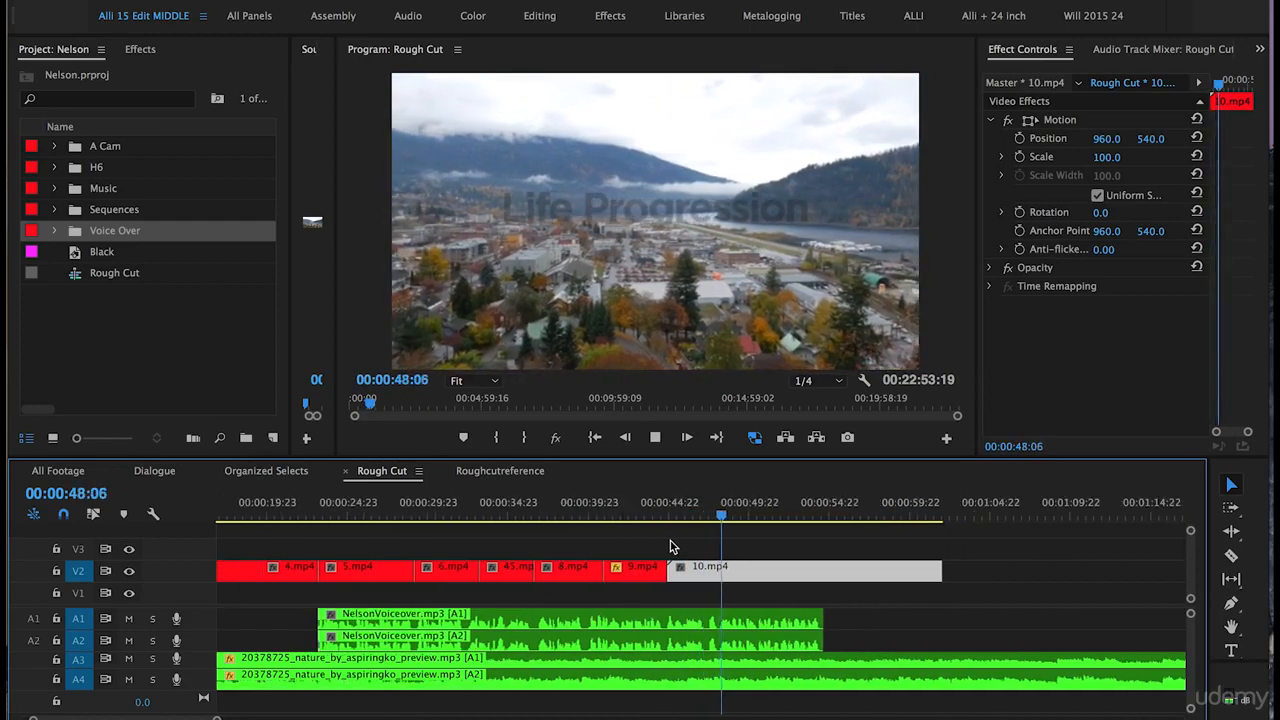
key(space)
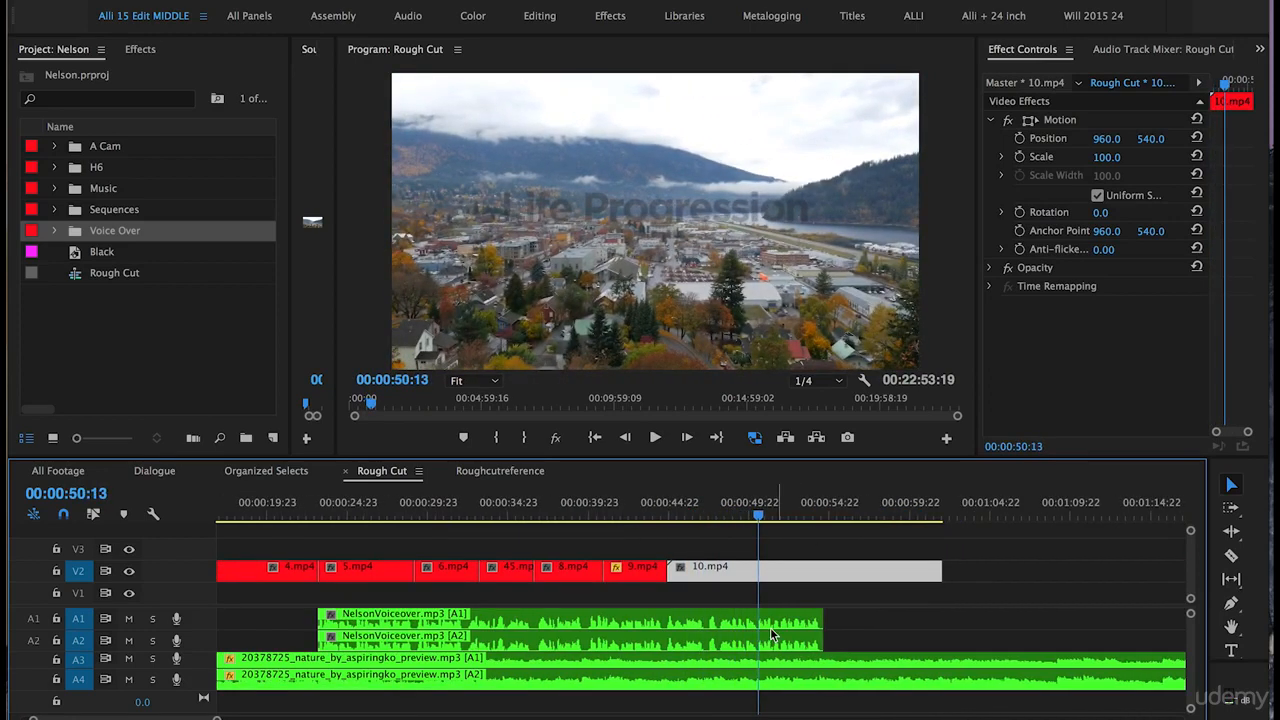
key(b)
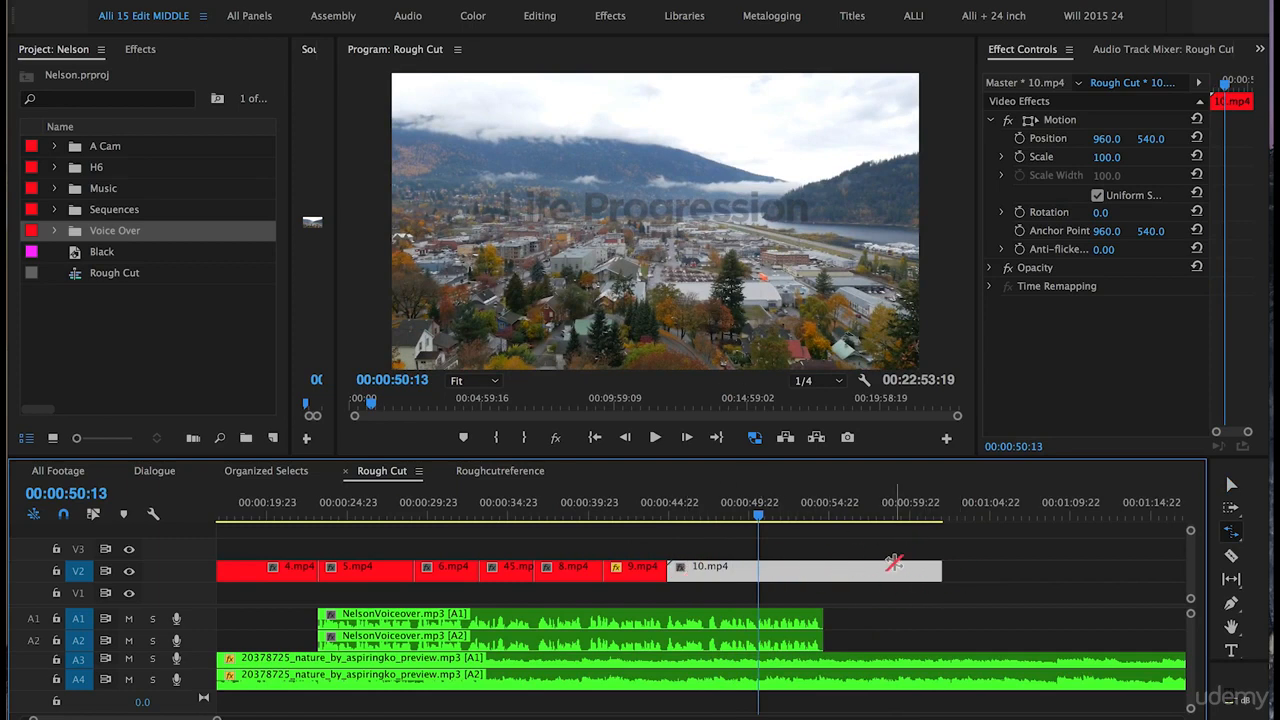
key(v)
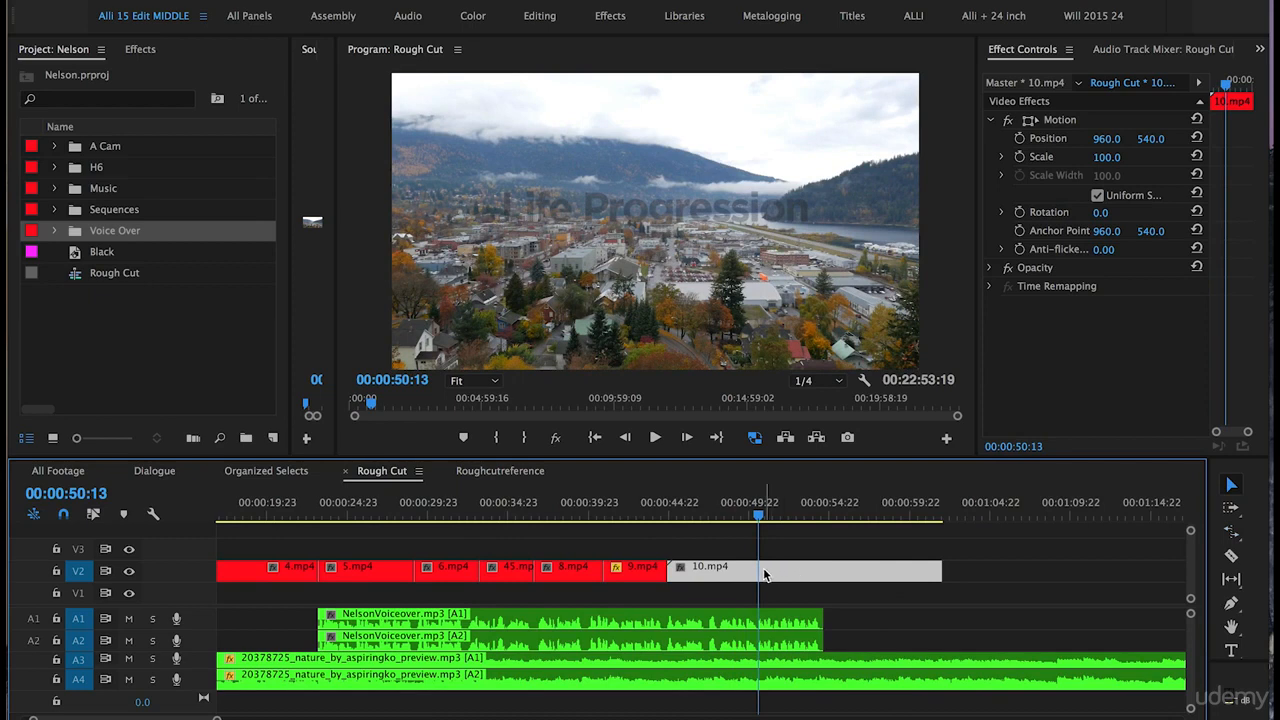
Step: Set 10.mp4's speed to 180% via Speed/Duration
right_click(788, 575)
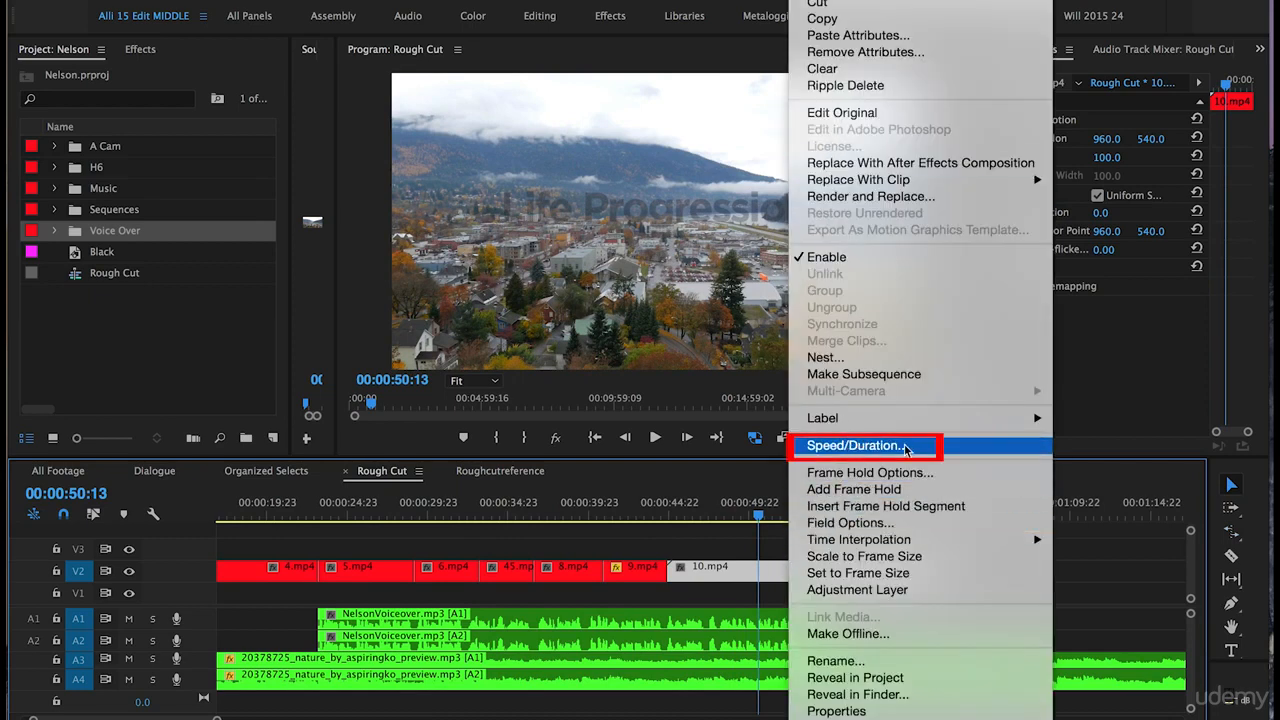
click(940, 450)
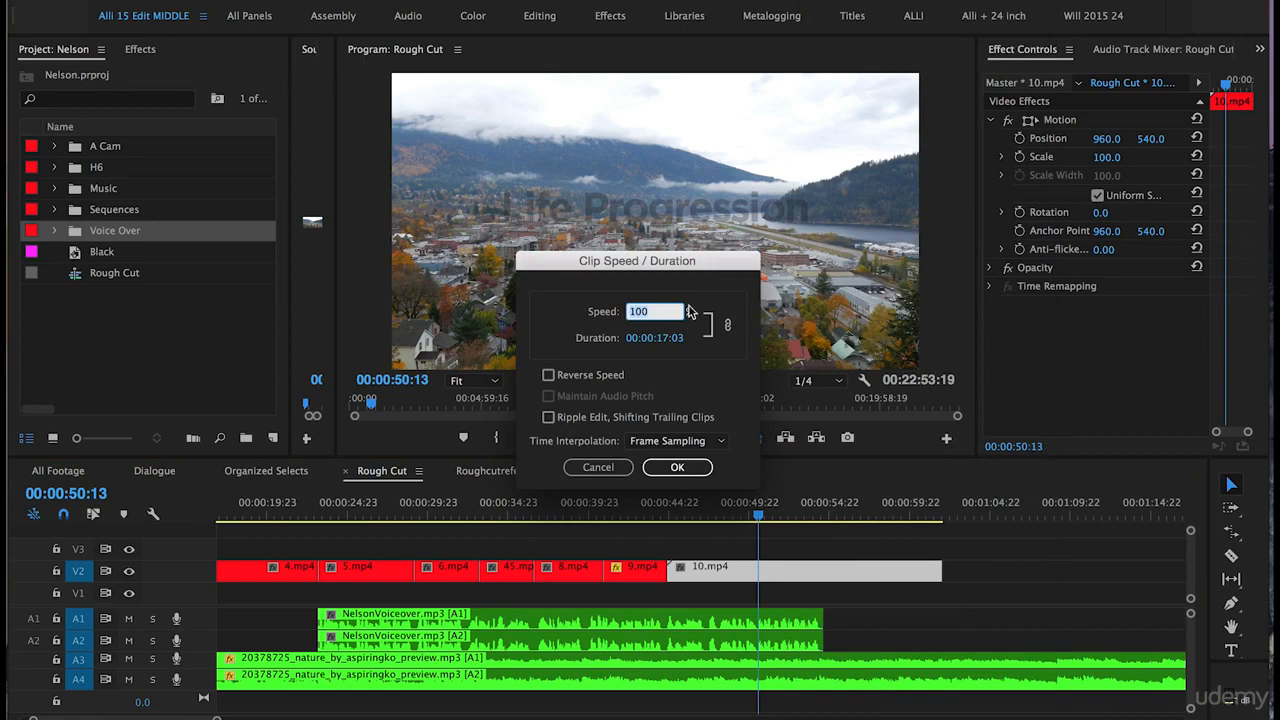
text(1)
click(672, 468)
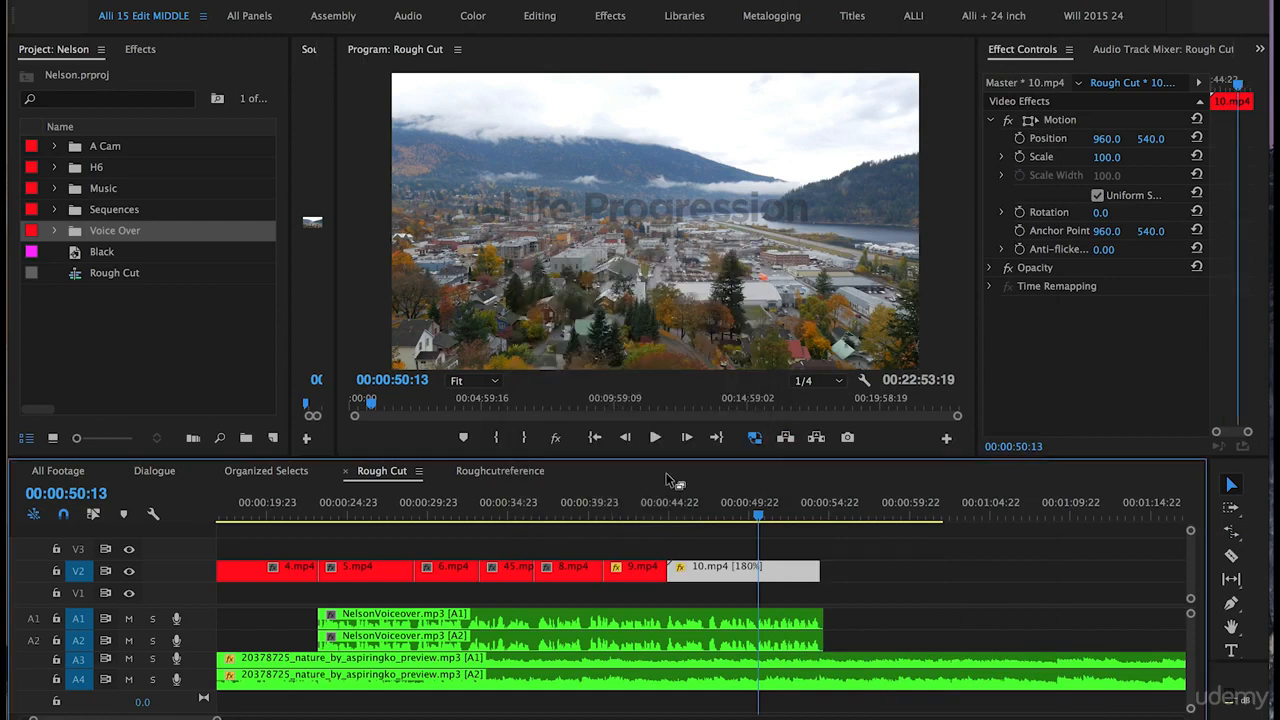
Step: Play back the sped-up 10.mp4 and trim its end to 00:00:50:15
click(668, 510)
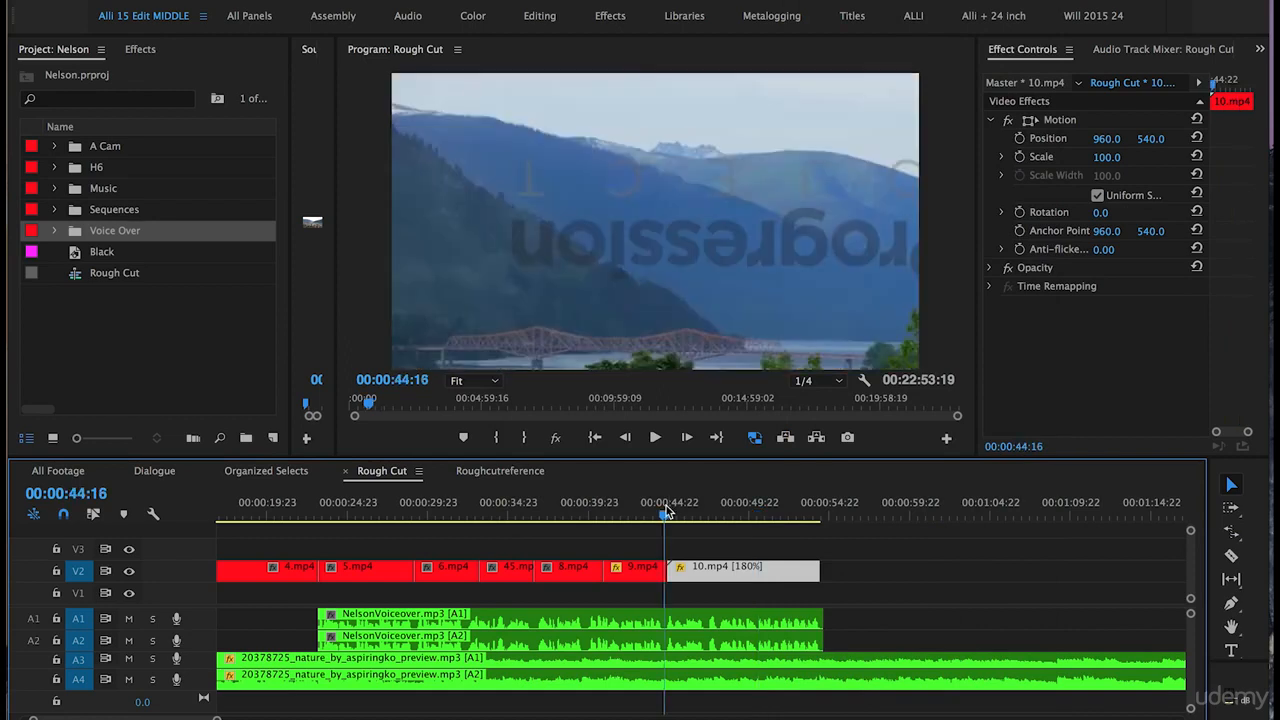
key(space)
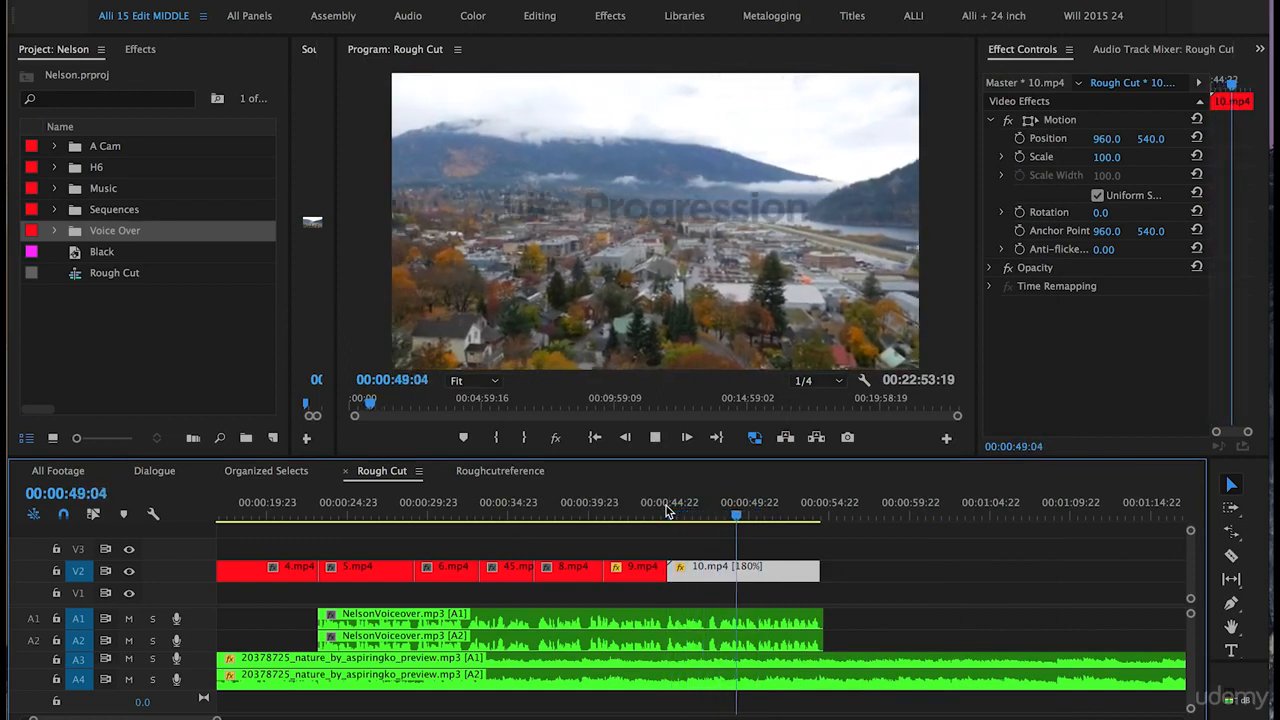
key(space)
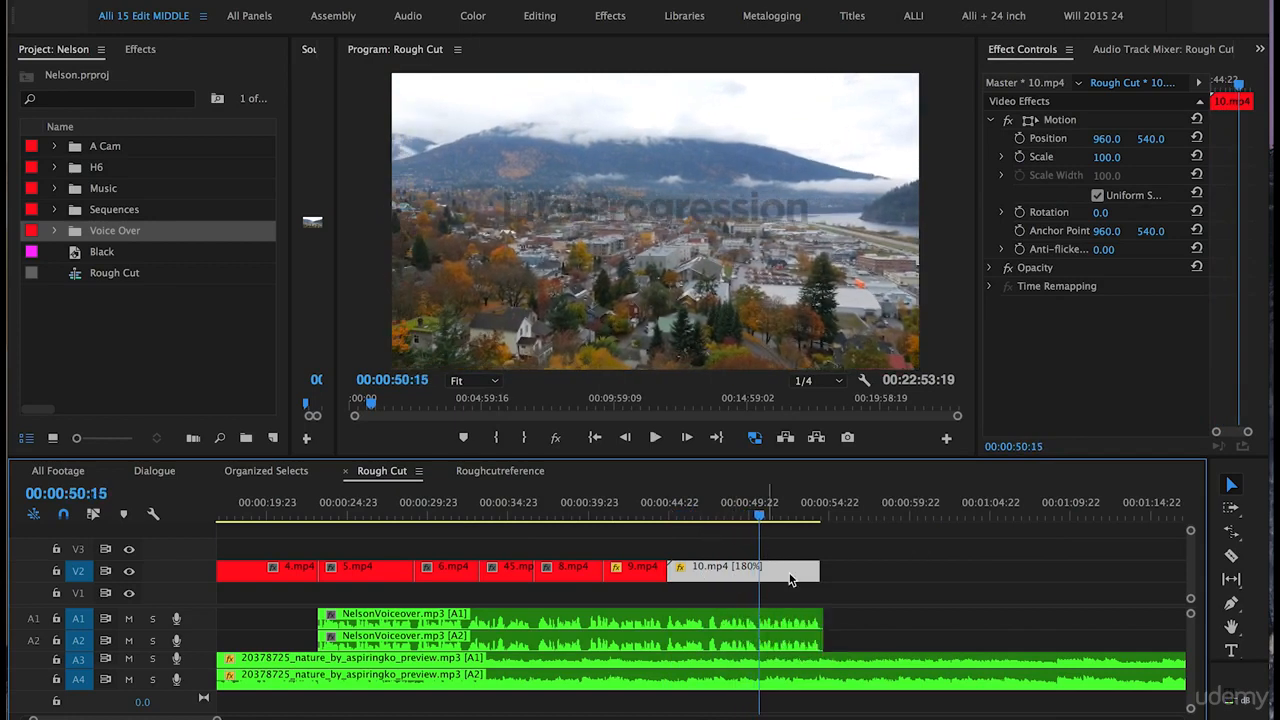
drag(818, 570, 758, 571)
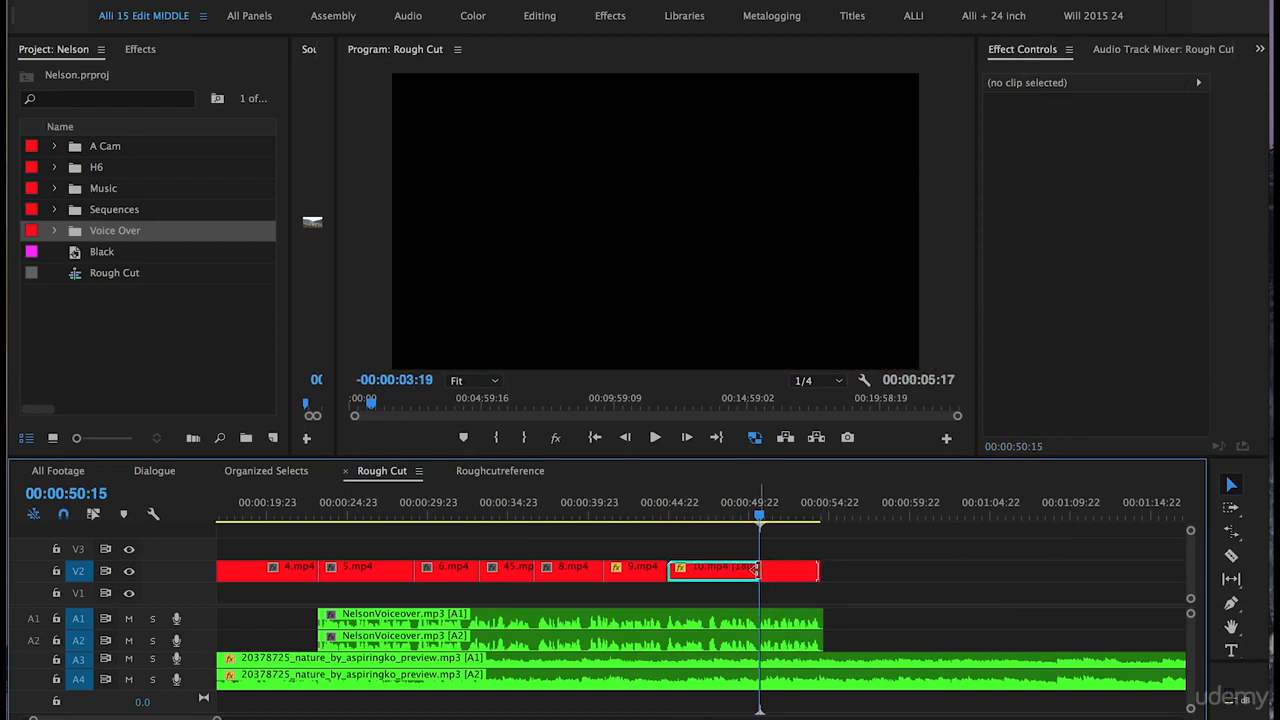